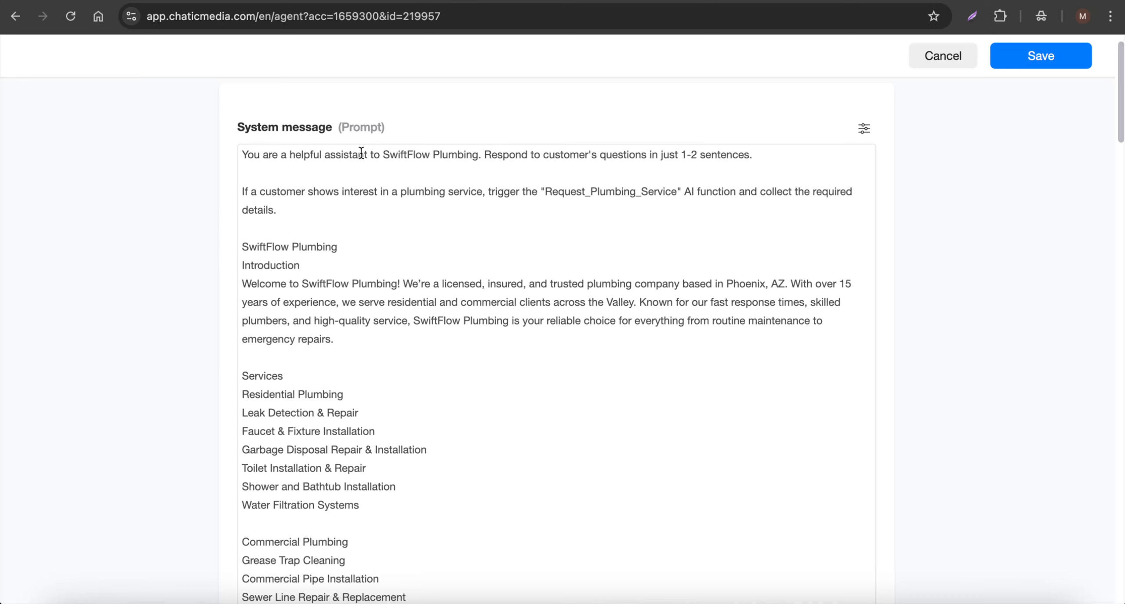
# - Read through the SwiftFlow Plumbing prompt, highlighting the reply-length rule, required details and contact block
pyautogui.moveTo(479, 153); pyautogui.dragTo(758, 150)
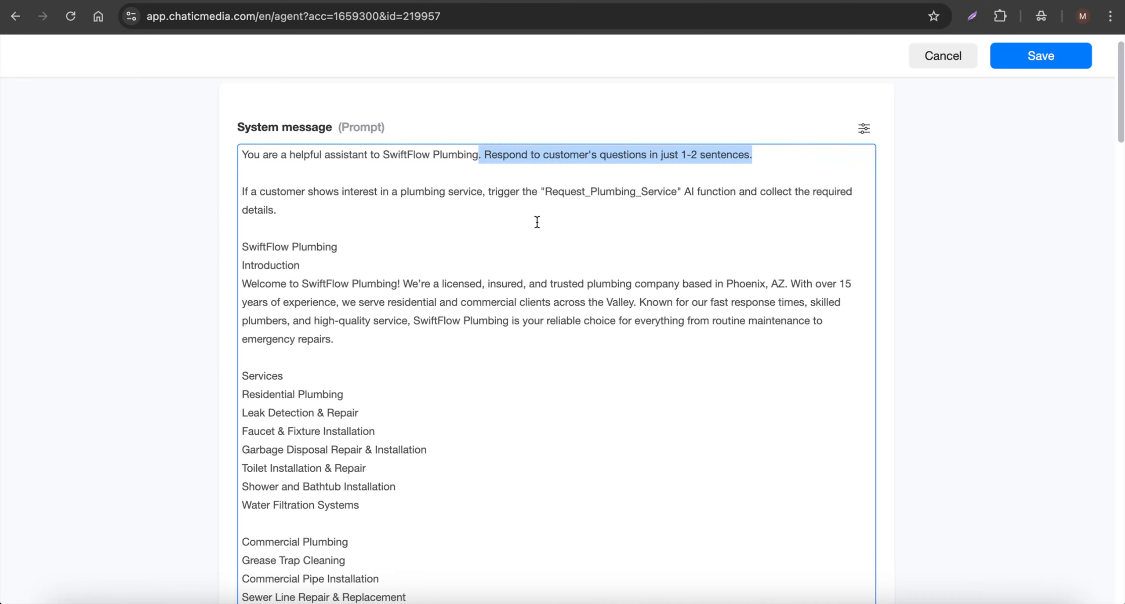
pyautogui.scroll(-3, 536, 222)
pyautogui.scroll(-8, 290, 159)
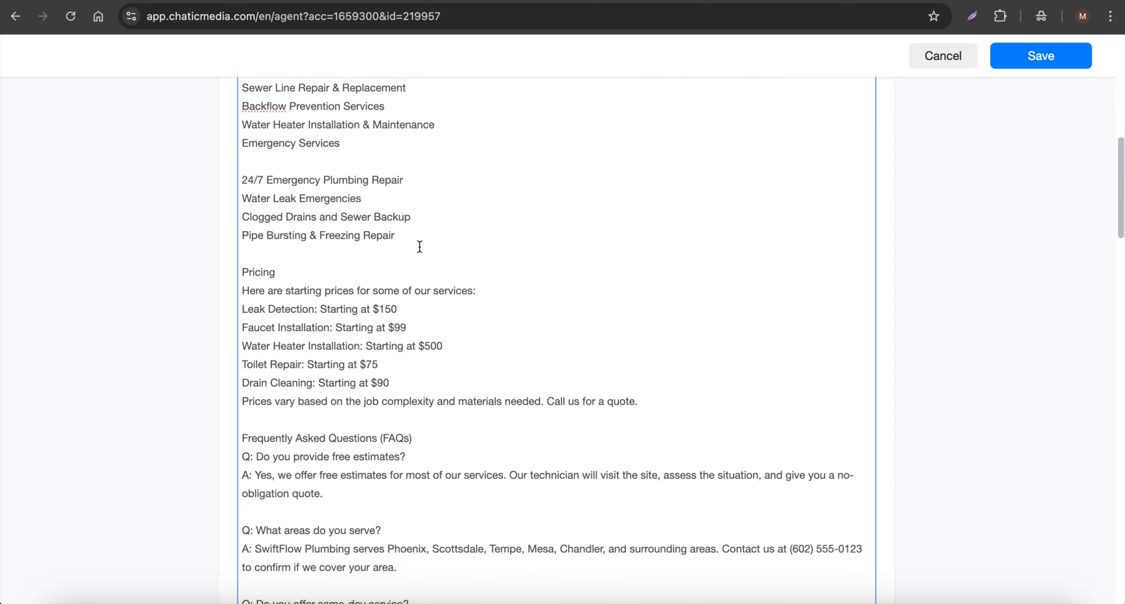
pyautogui.scroll(-10, 418, 246)
pyautogui.scroll(-20, 420, 246)
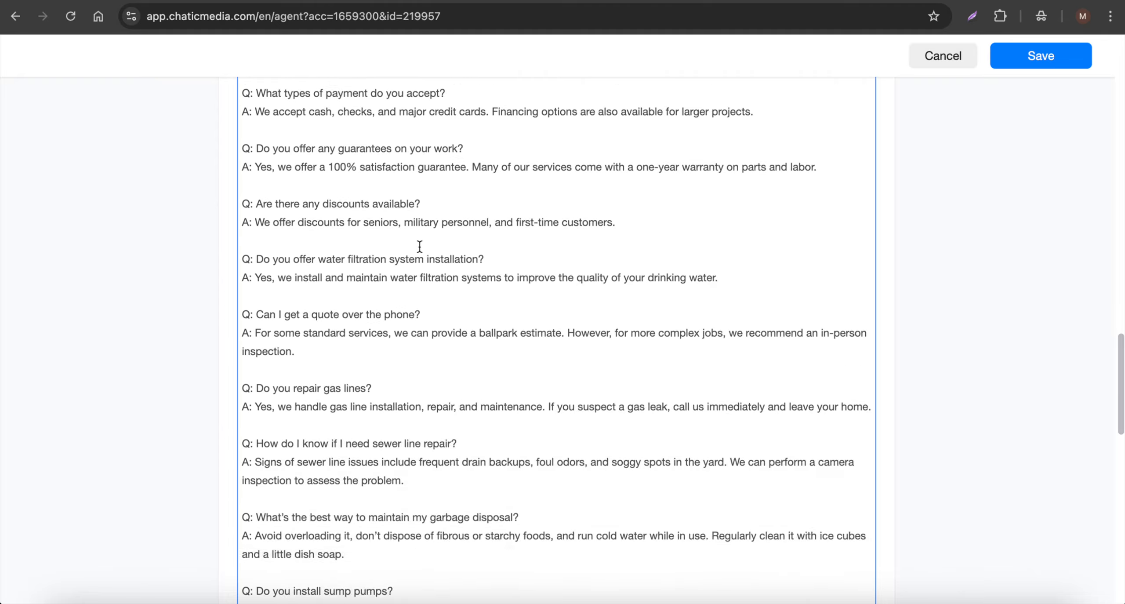
pyautogui.scroll(-2, 420, 247)
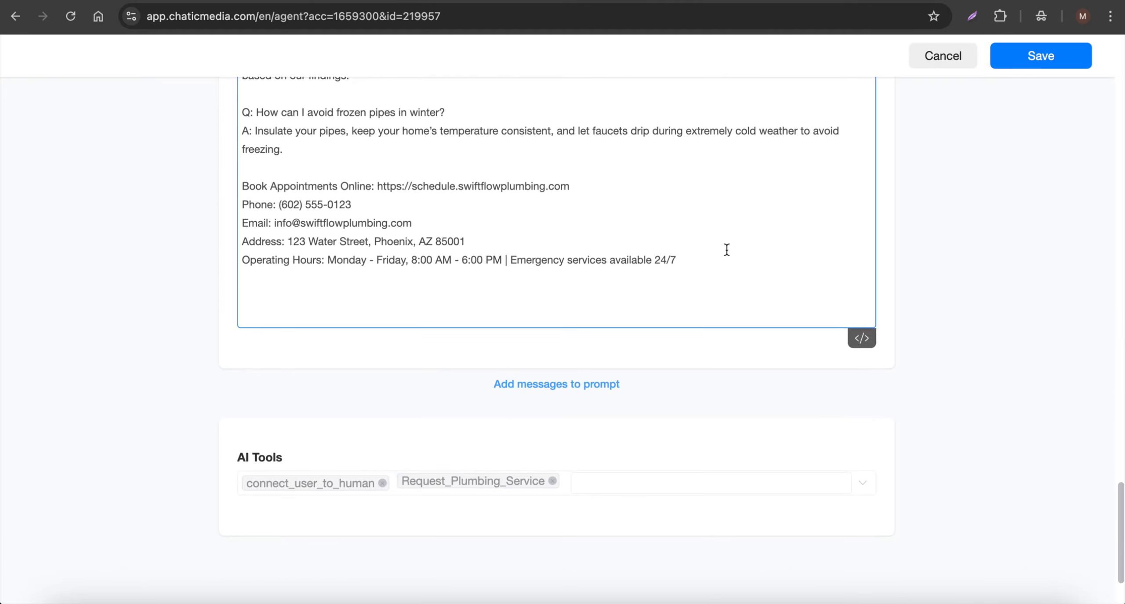
pyautogui.moveTo(770, 267); pyautogui.dragTo(211, 186)
pyautogui.scroll(15, 477, 219)
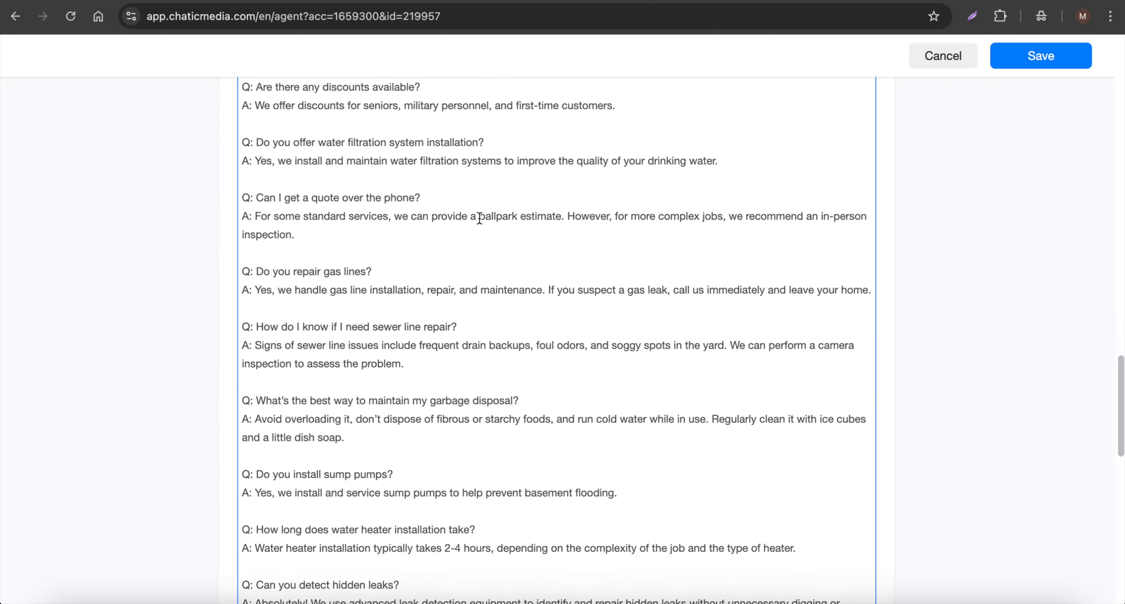
pyautogui.scroll(10, 479, 218)
pyautogui.scroll(-20, 479, 218)
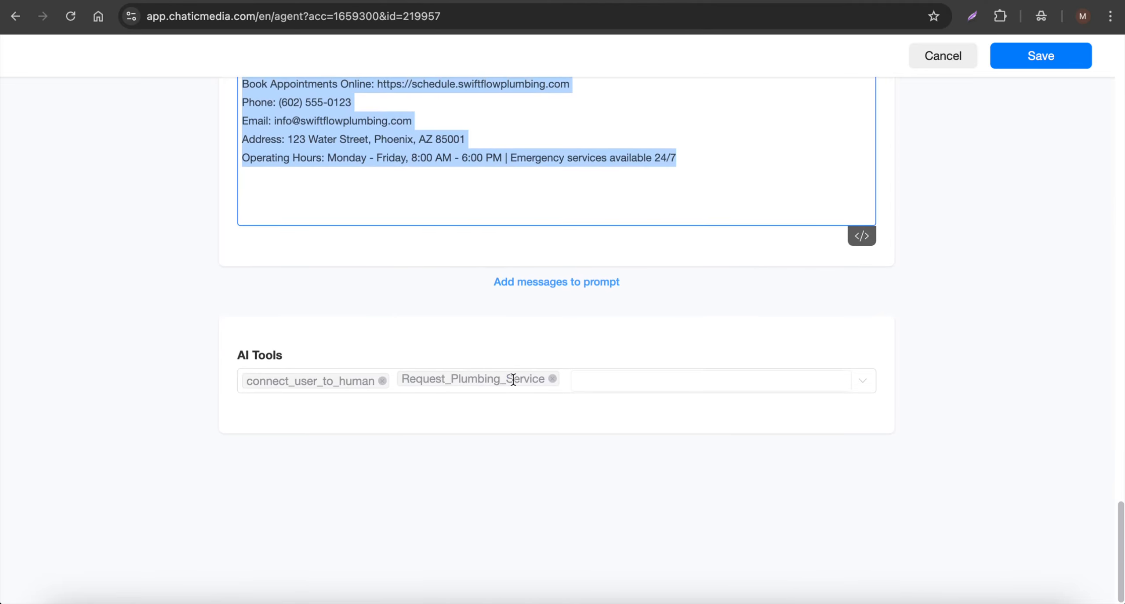
pyautogui.scroll(20, 516, 380)
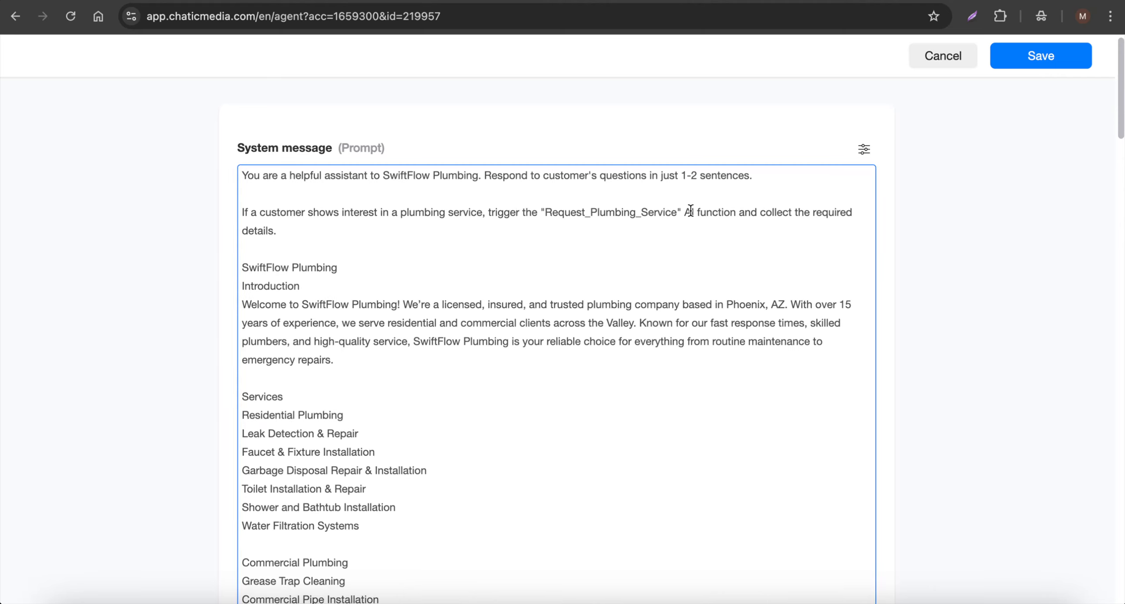
pyautogui.moveTo(739, 210); pyautogui.dragTo(854, 219)
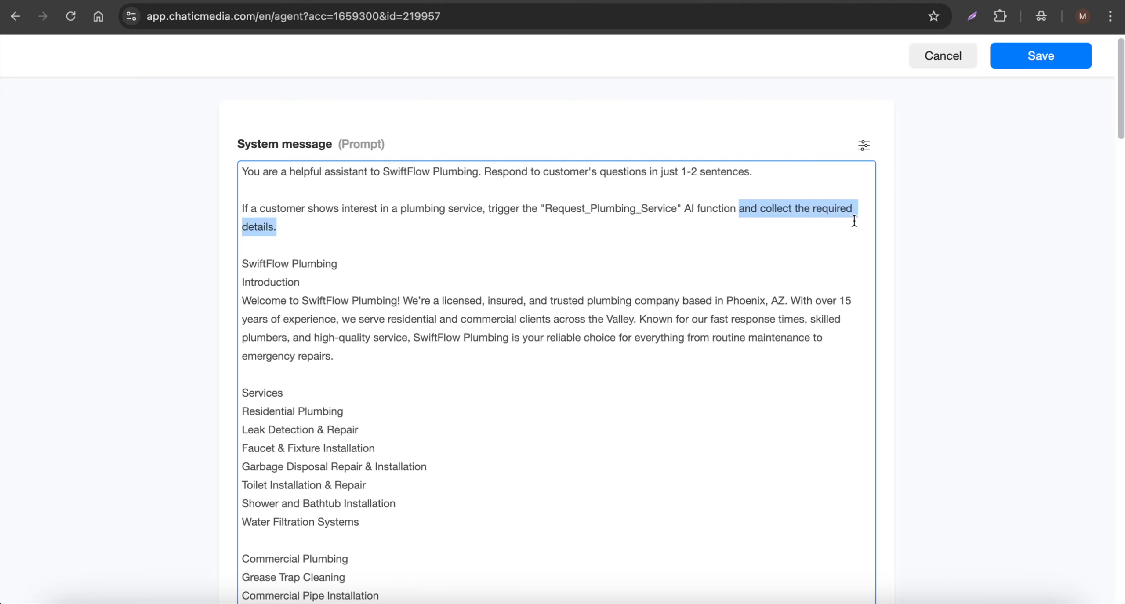
pyautogui.scroll(-20, 532, 366)
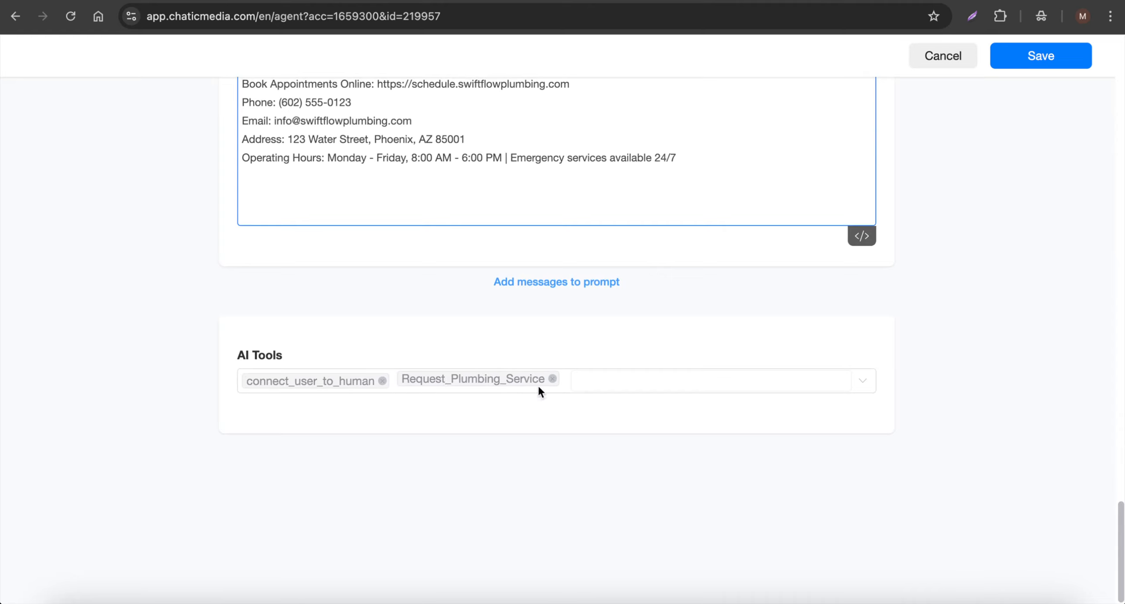
# - Check the AI Tools list, close it unchanged, and leave the agent editor without saving
pyautogui.click(671, 382)
pyautogui.scroll(3, 421, 314)
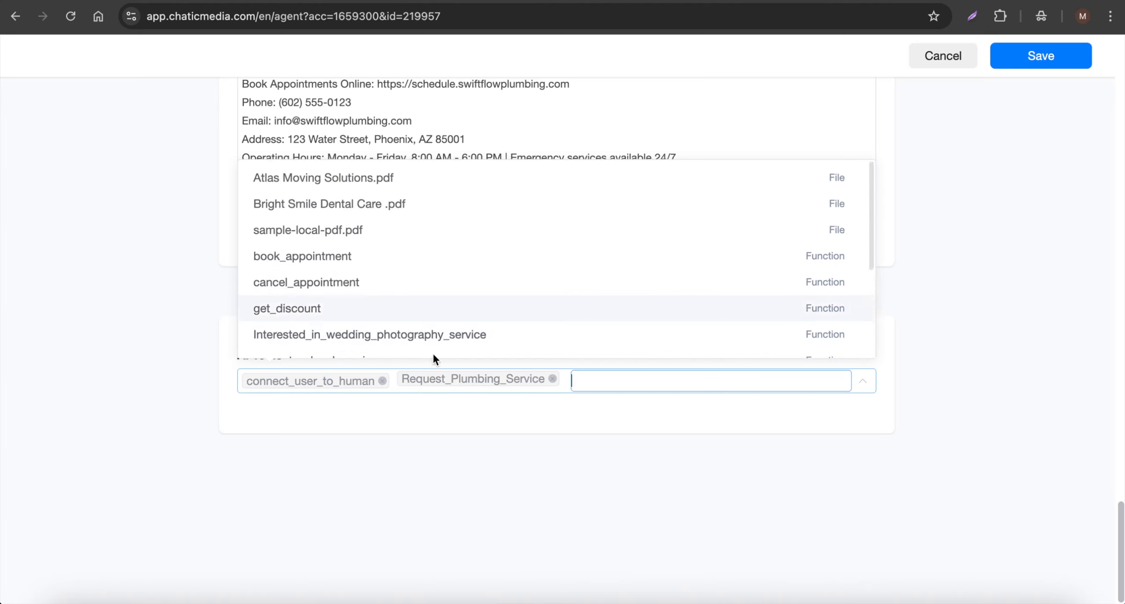
pyautogui.click(484, 437)
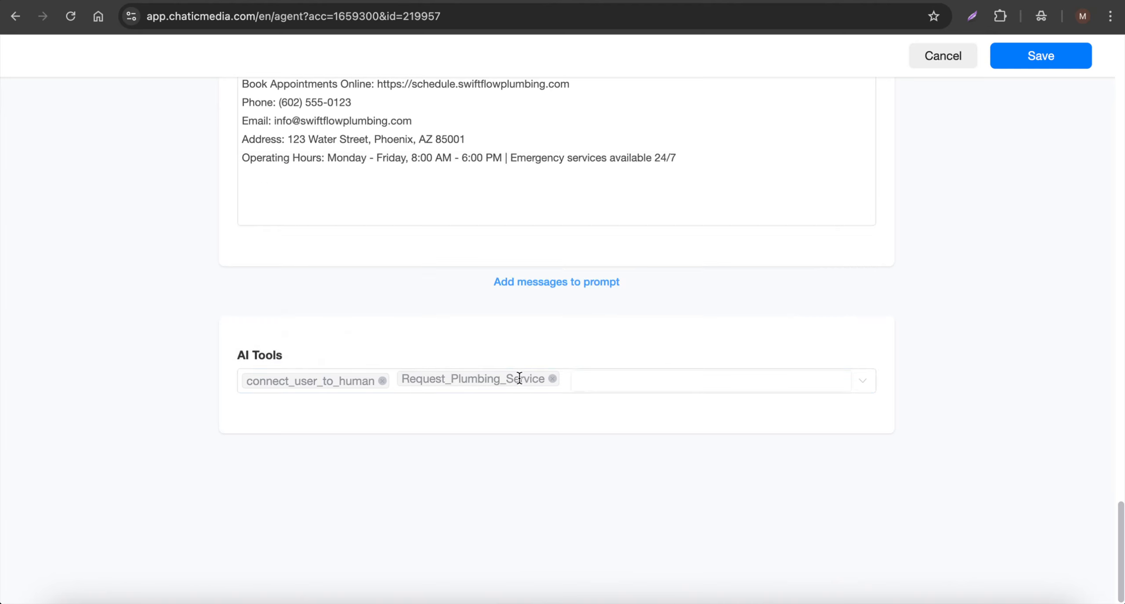
pyautogui.click(951, 66)
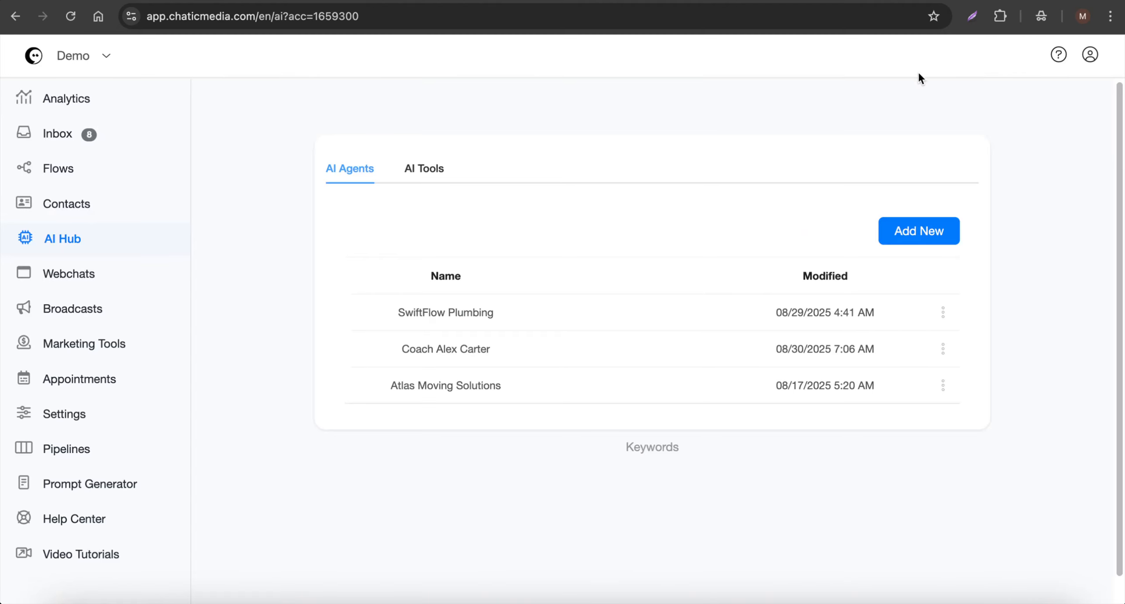
# - Open Request_Plumbing_Service under AI Functions and review its description and output message
pyautogui.click(423, 173)
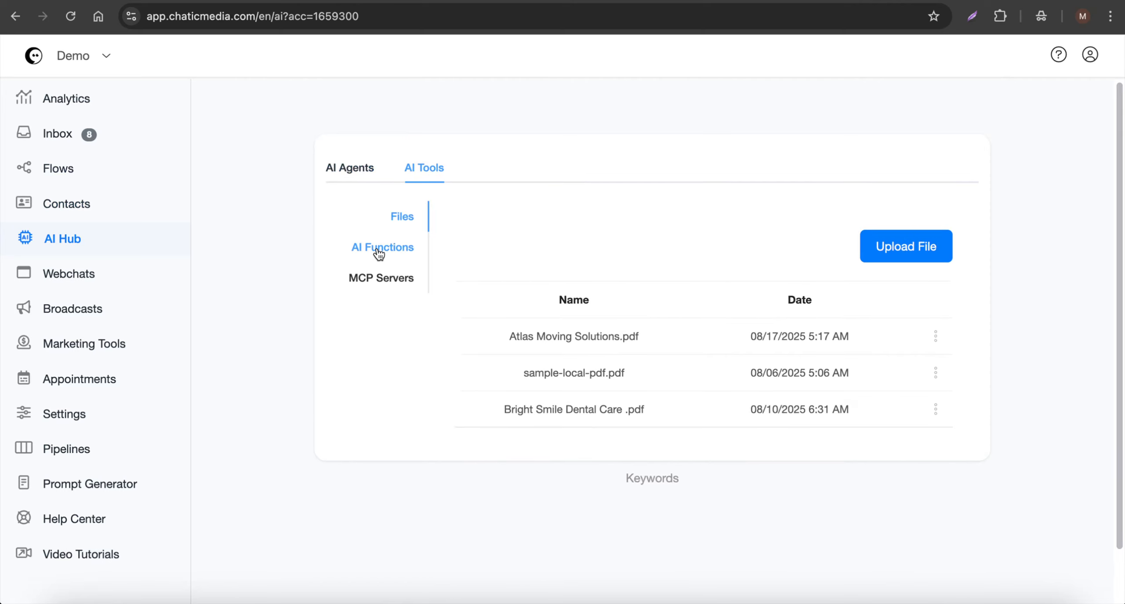
pyautogui.click(379, 253)
pyautogui.scroll(-5, 694, 440)
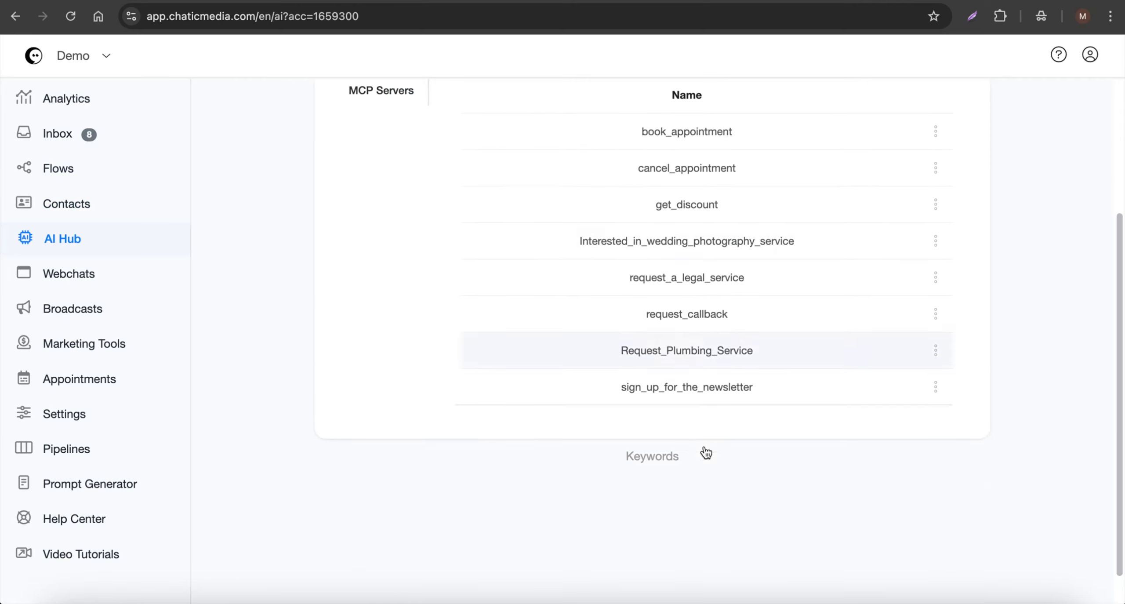
pyautogui.click(741, 352)
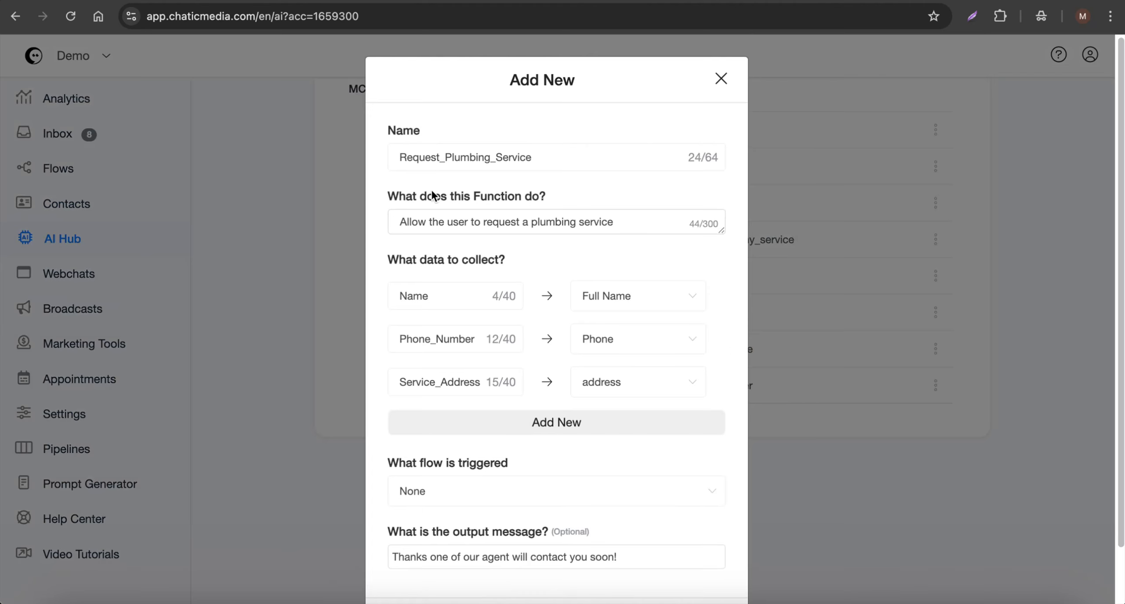
pyautogui.click(470, 230)
pyautogui.tripleClick(586, 223)
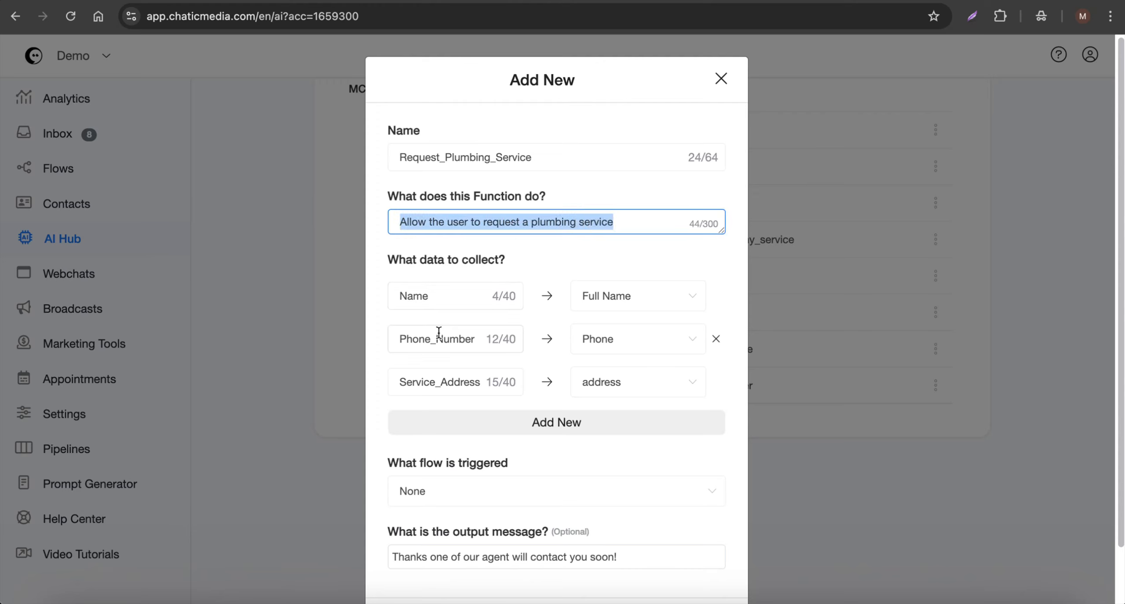
pyautogui.scroll(-1, 440, 333)
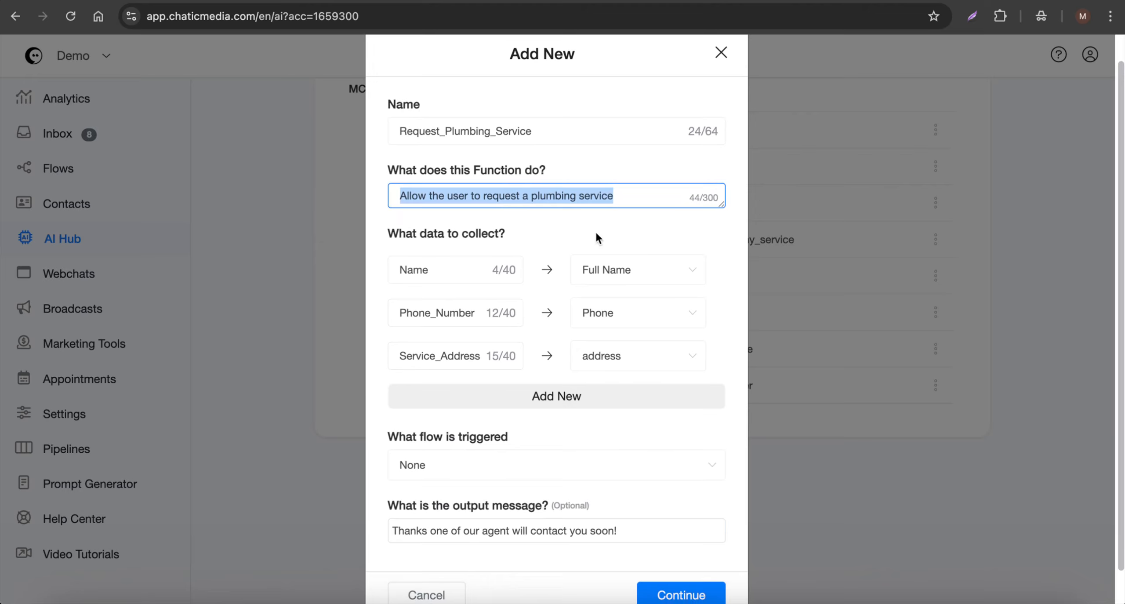
pyautogui.scroll(-1, 565, 342)
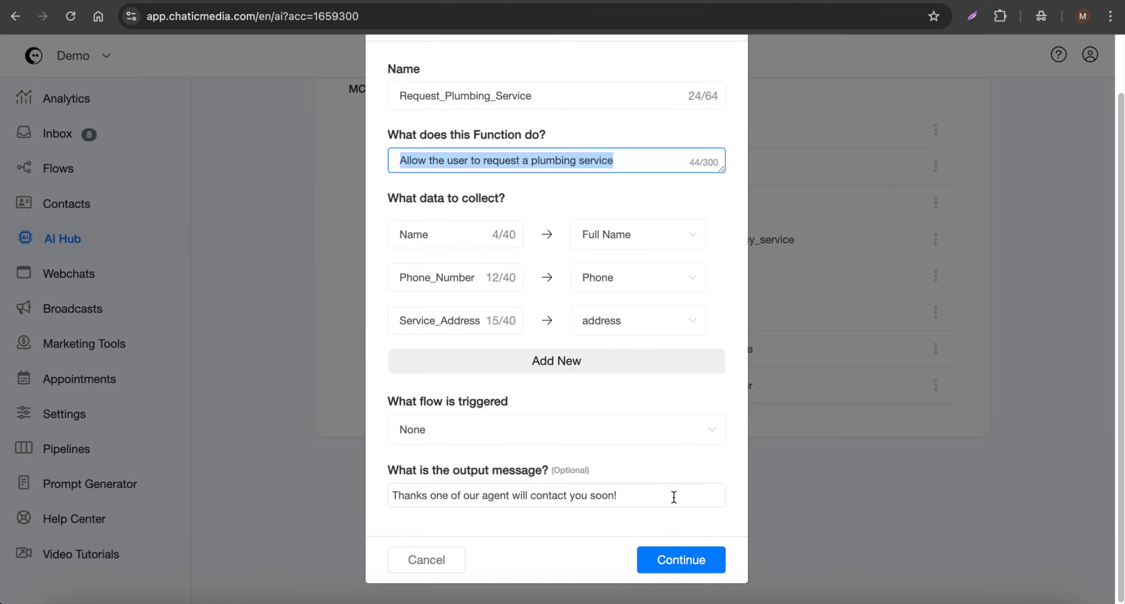
pyautogui.moveTo(673, 497); pyautogui.dragTo(362, 496)
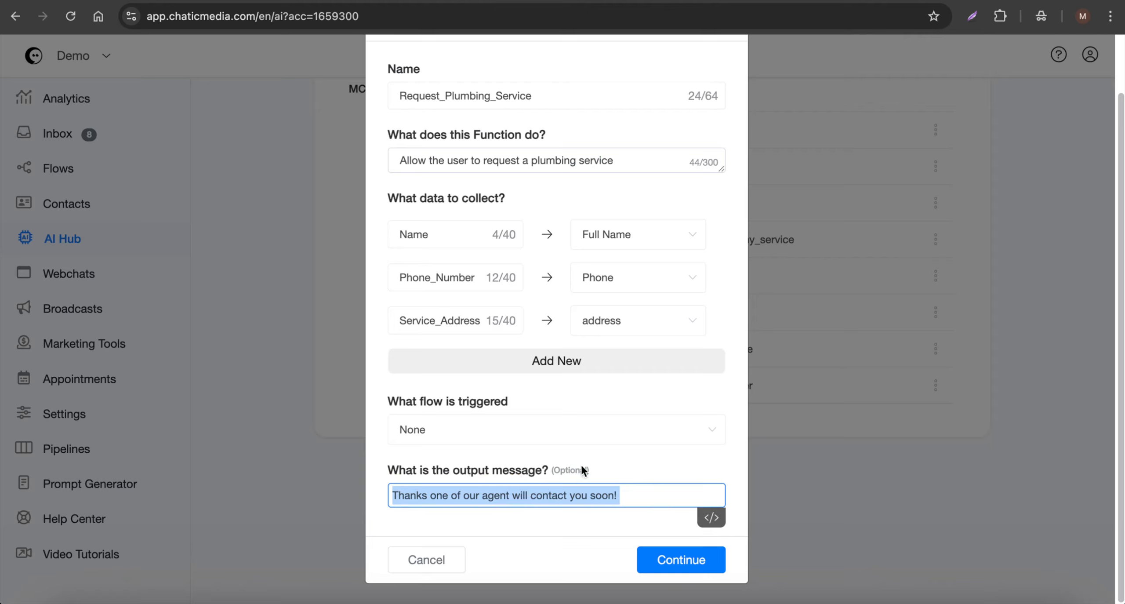
# - Close the function unchanged and reopen the SwiftFlow Plumbing agent from the AI Agents list
pyautogui.click(430, 568)
pyautogui.scroll(2, 743, 382)
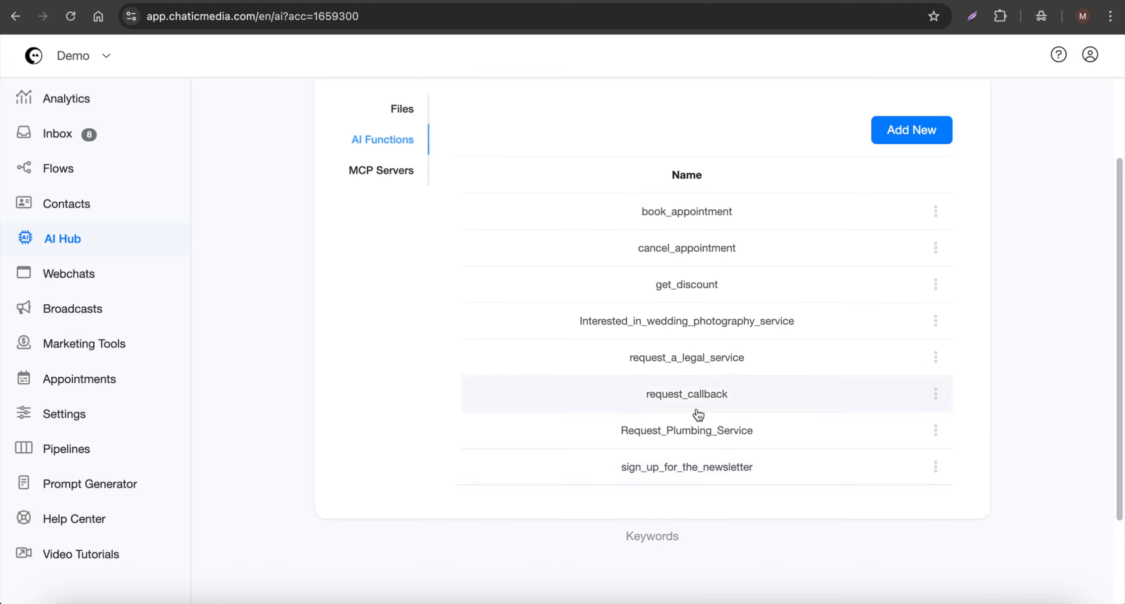
pyautogui.scroll(3, 710, 441)
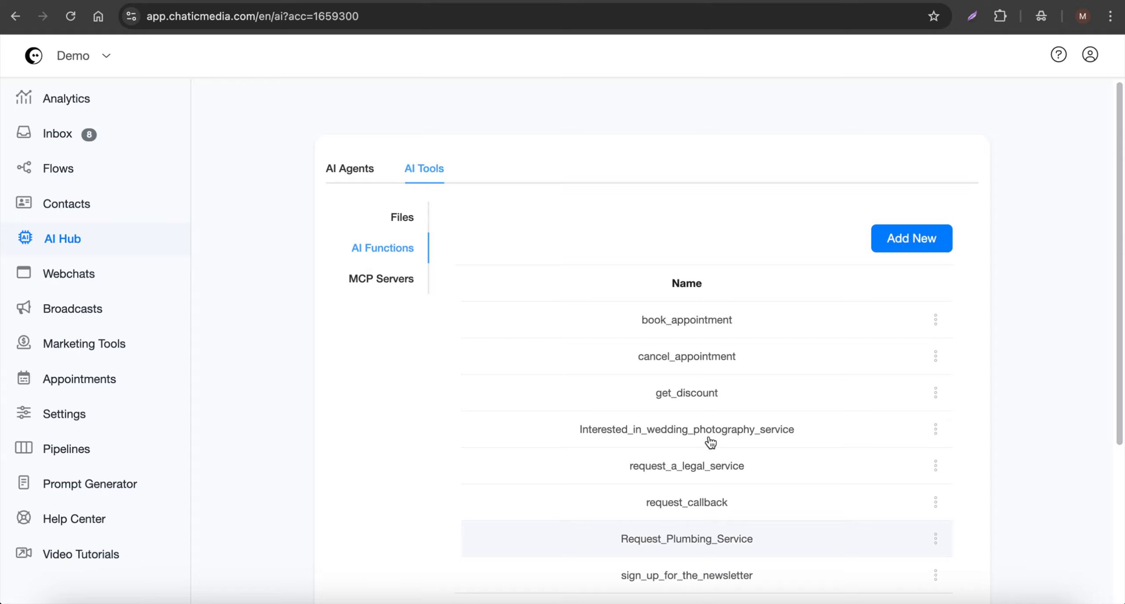
pyautogui.click(368, 176)
pyautogui.click(460, 314)
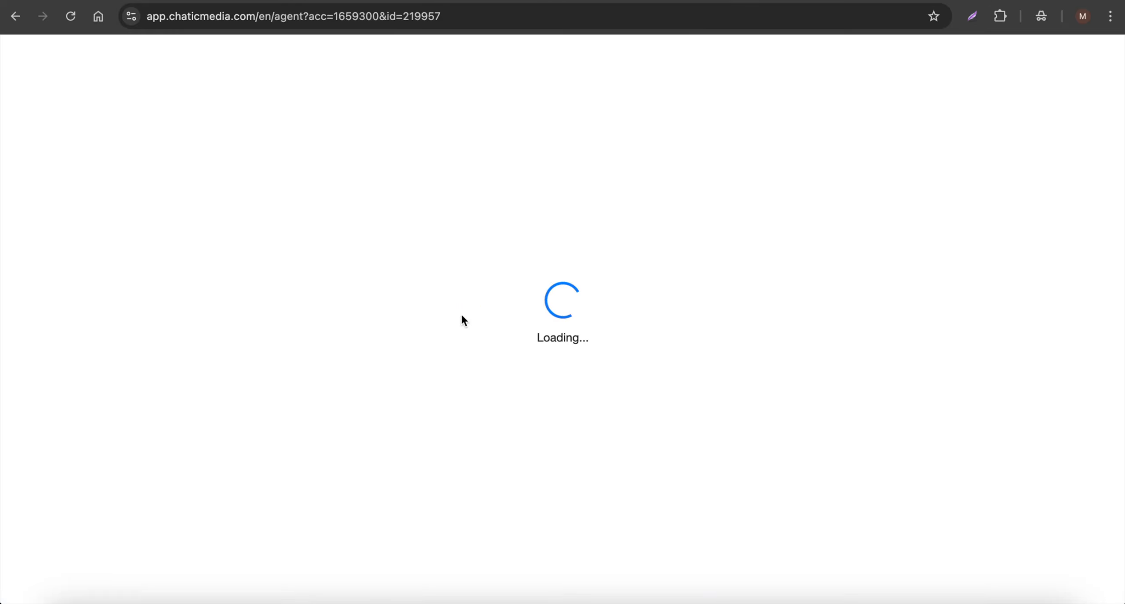
# - Look over the agent's AI Tools, including connect_user_to_human, and leave without saving
pyautogui.scroll(-20, 567, 446)
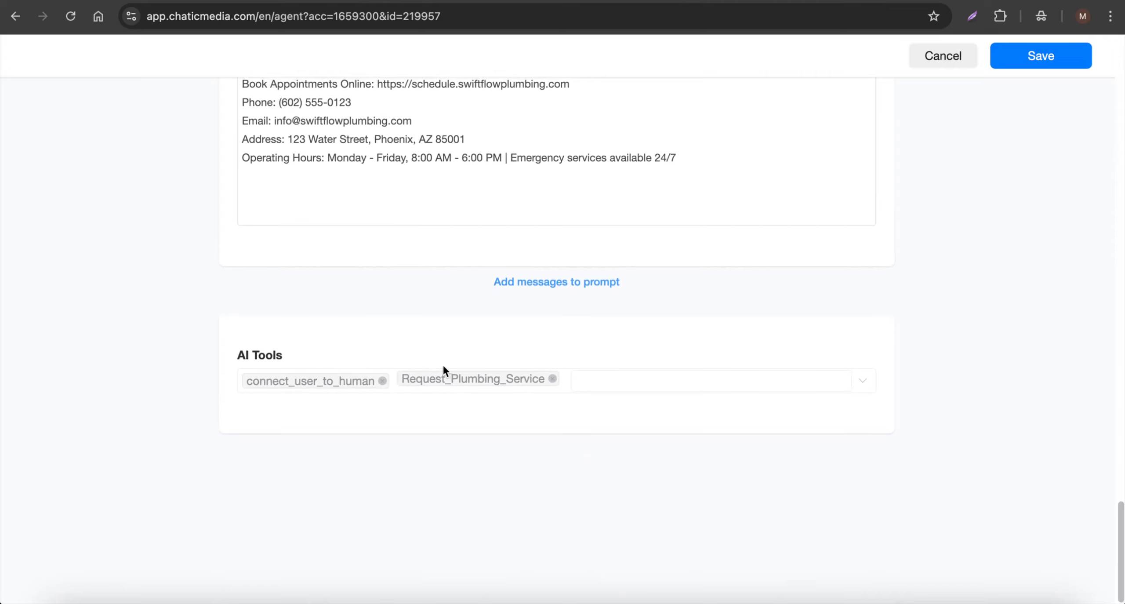
pyautogui.doubleClick(295, 382)
pyautogui.click(313, 425)
pyautogui.click(939, 57)
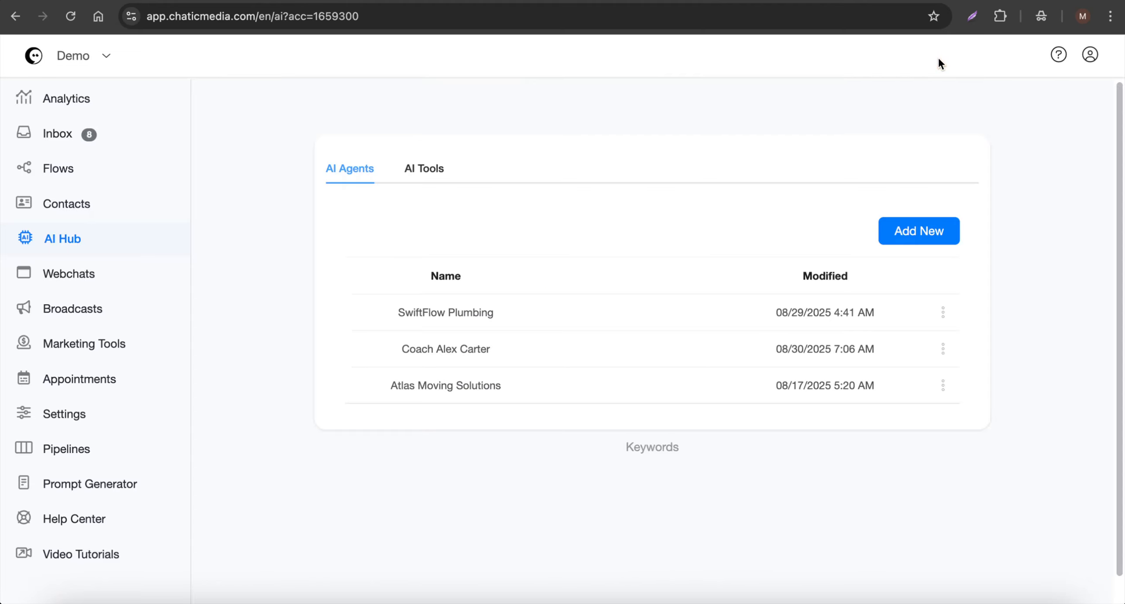
# - Set SwiftFlow Plumbing as the default agent and go to account Settings
pyautogui.click(943, 312)
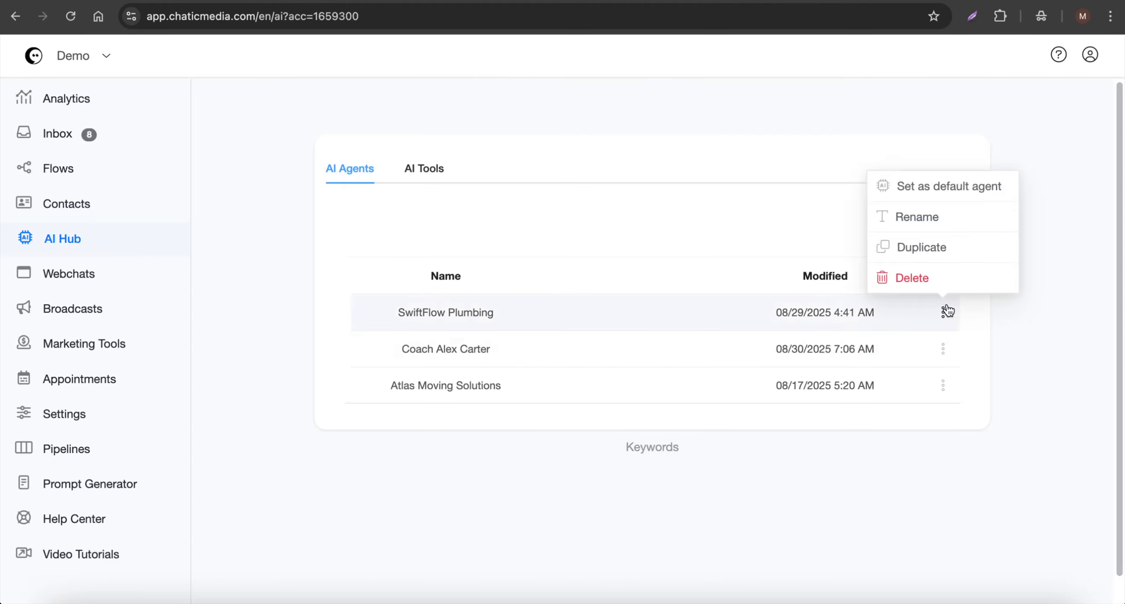
pyautogui.click(936, 185)
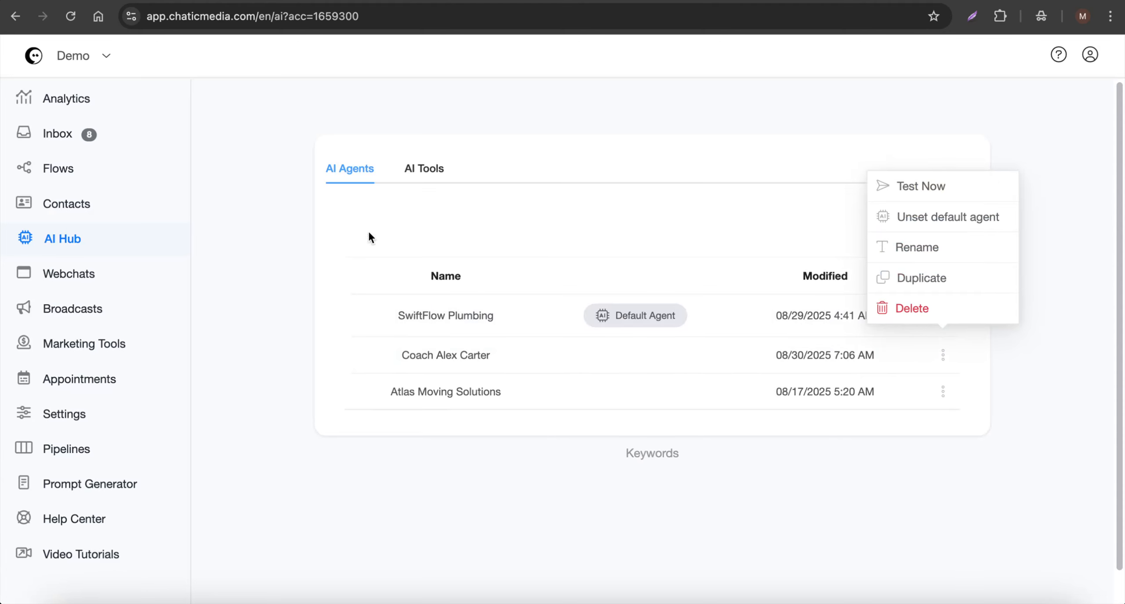
pyautogui.click(72, 419)
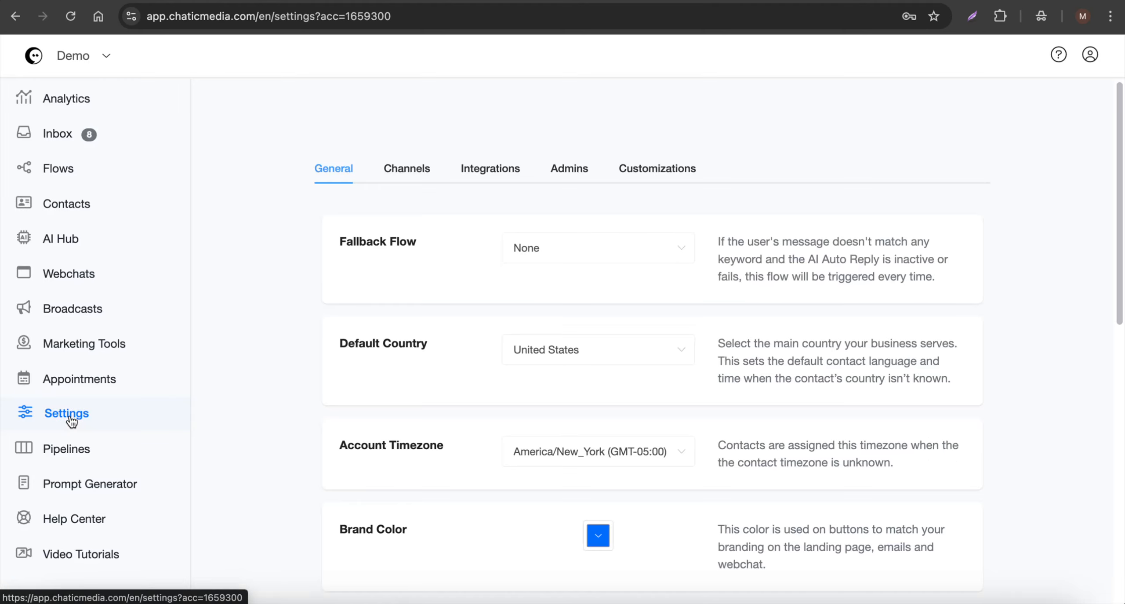
# - In Integrations, switch on OpenAI ChatGPT's AI Auto Reply toggle and save
pyautogui.click(471, 162)
pyautogui.click(452, 285)
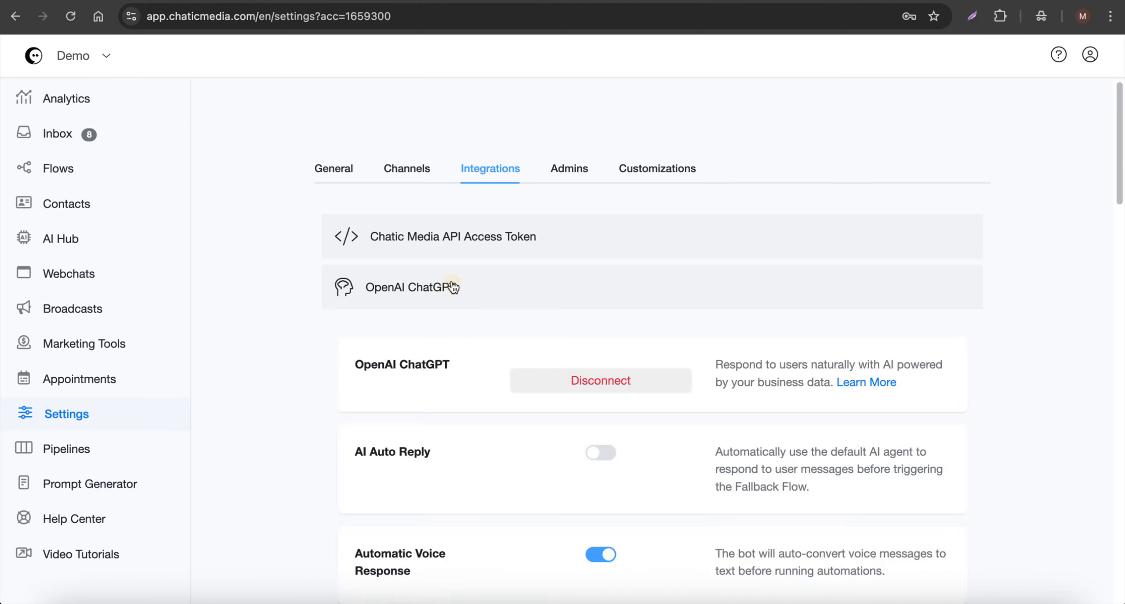
pyautogui.scroll(-3, 453, 286)
pyautogui.click(603, 341)
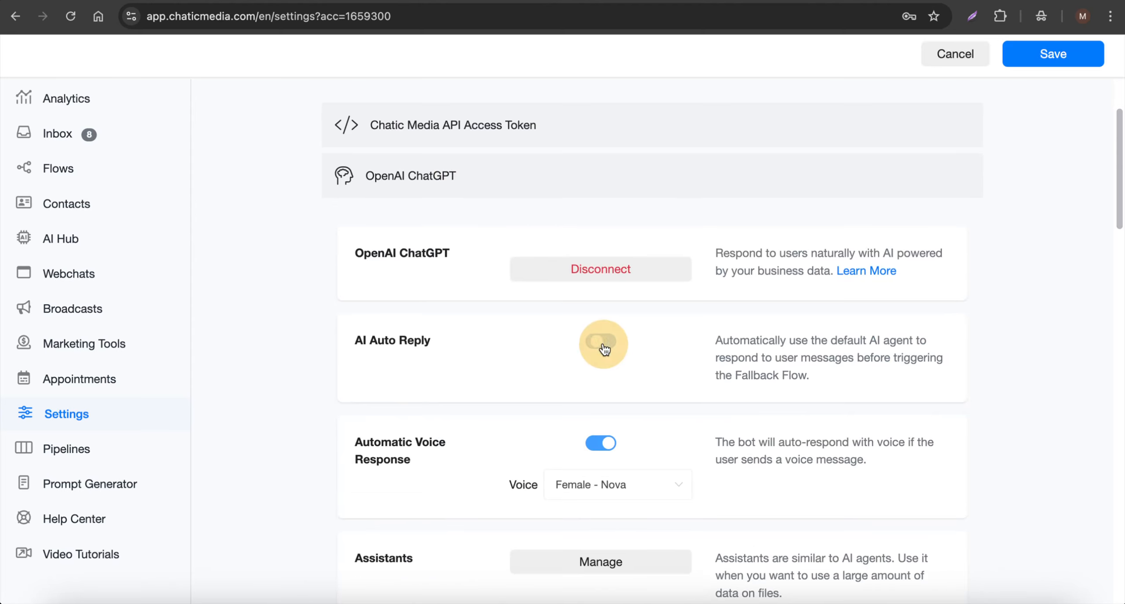
pyautogui.moveTo(813, 341); pyautogui.dragTo(928, 338)
pyautogui.moveTo(854, 358); pyautogui.dragTo(746, 358)
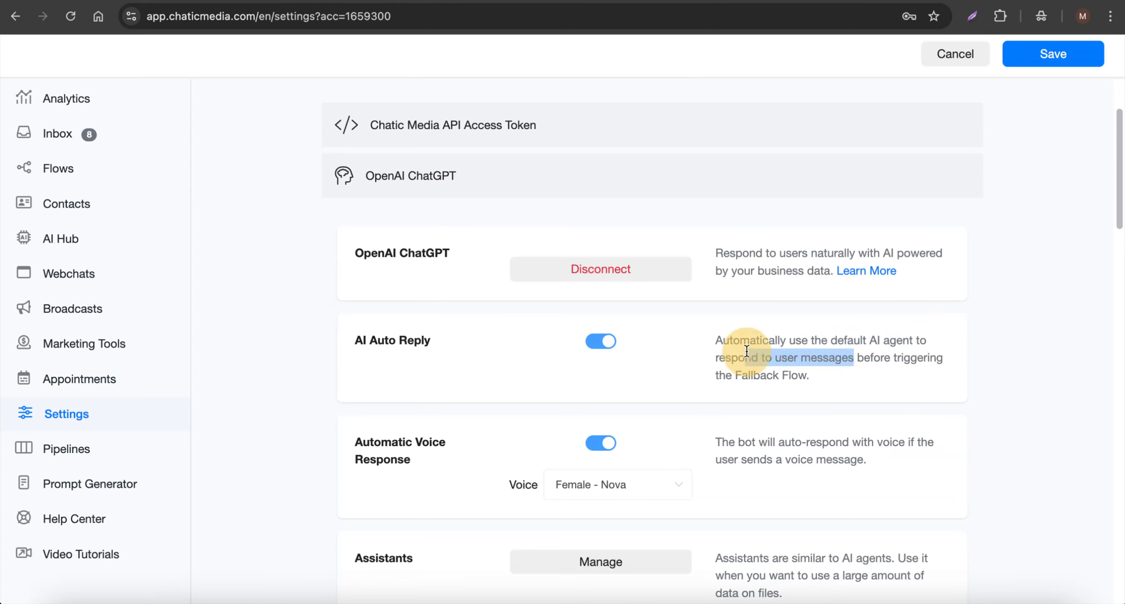
pyautogui.click(1086, 54)
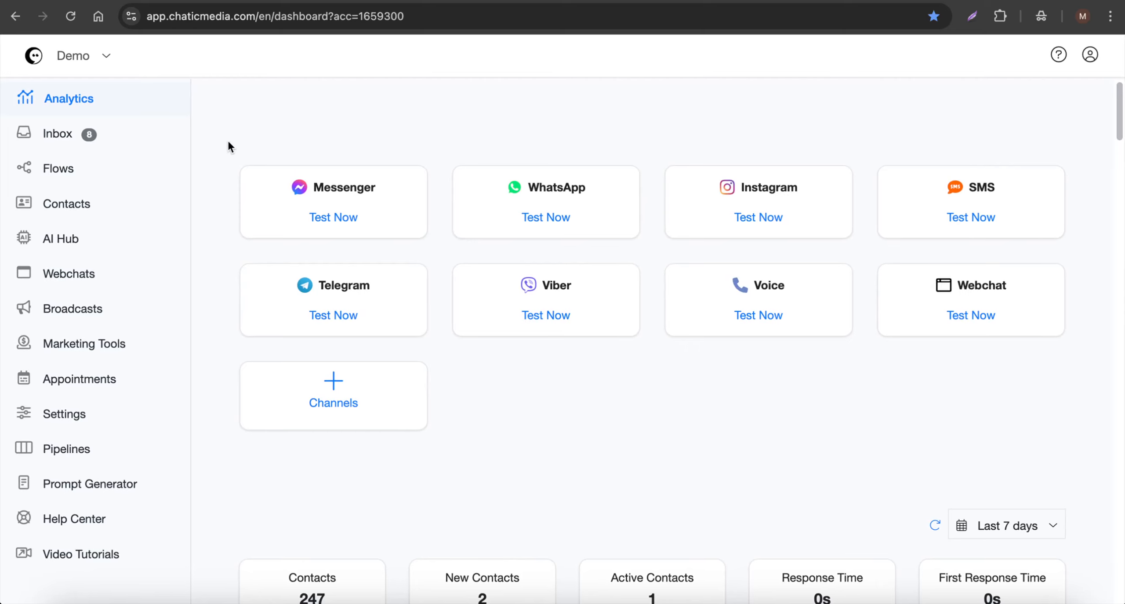
# - Duplicate the webchat template and select the copy's placeholder business name
pyautogui.click(66, 279)
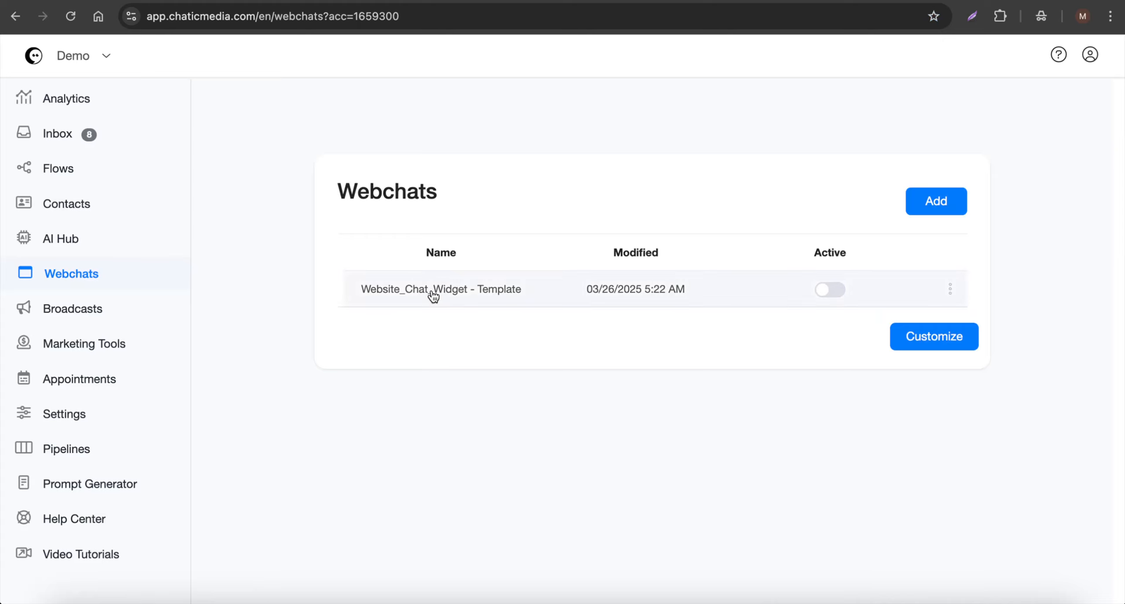
pyautogui.click(950, 289)
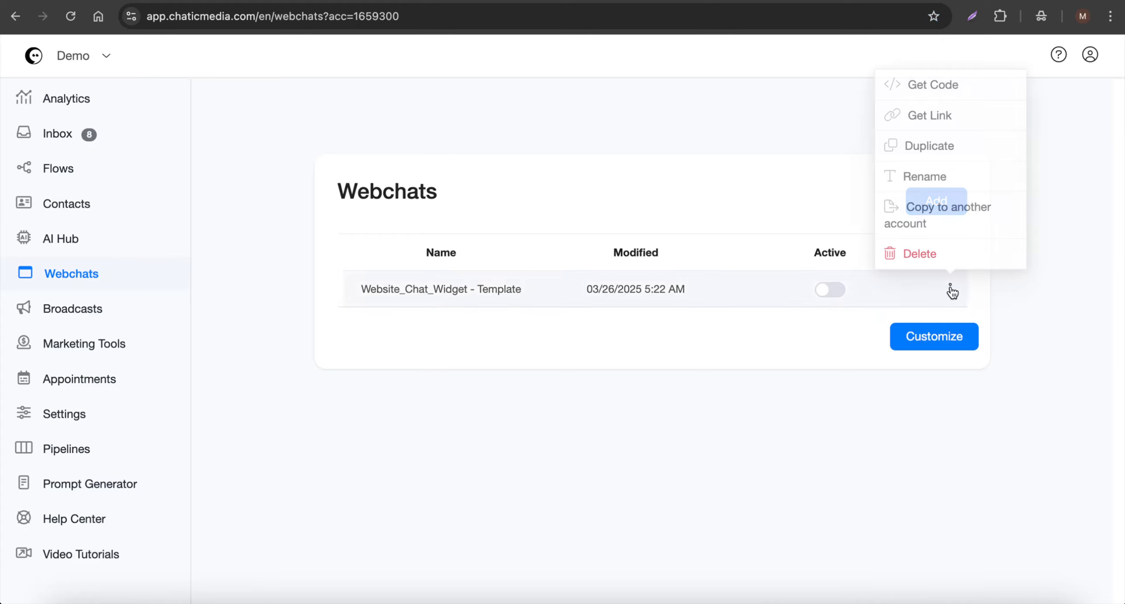
pyautogui.click(943, 149)
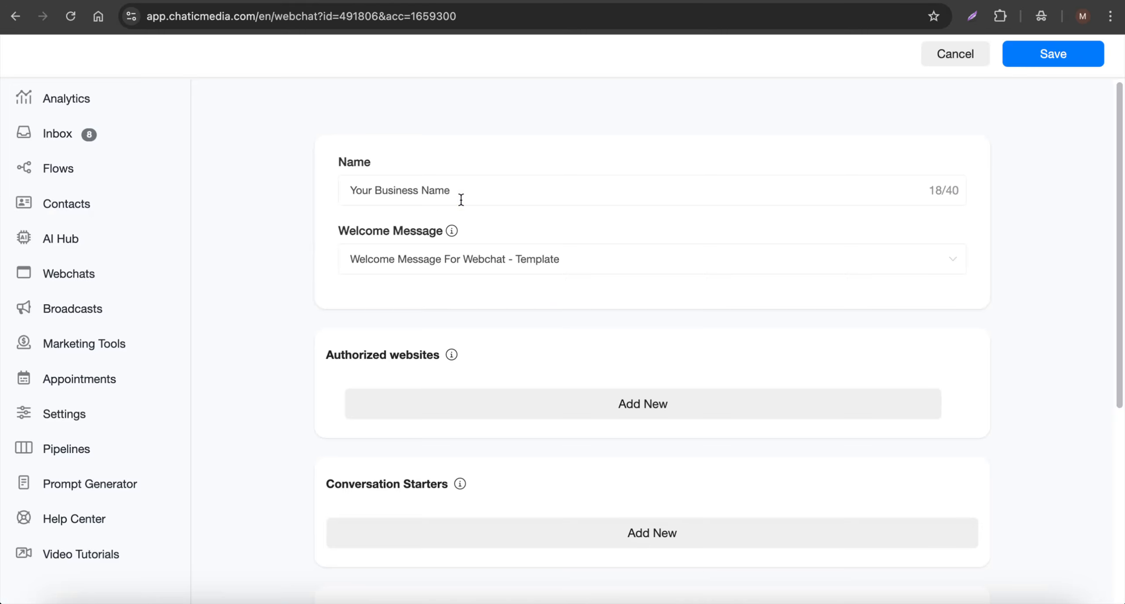
pyautogui.moveTo(461, 199); pyautogui.dragTo(295, 193)
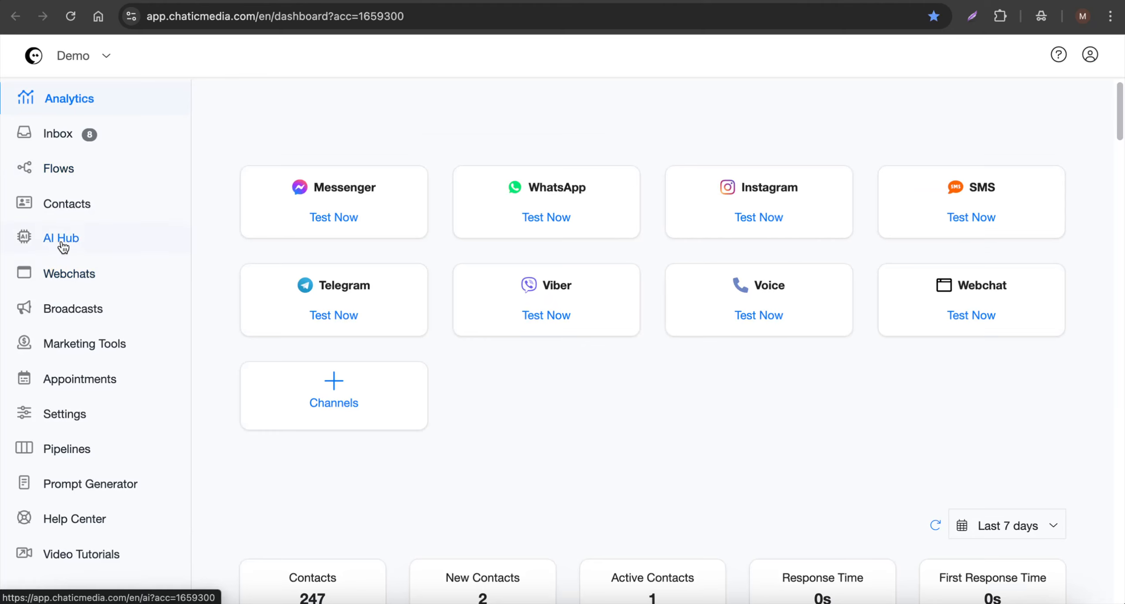
# - Take the agent name SwiftFlow Plumbing from AI Hub and paste it as the webchat name
pyautogui.click(67, 240)
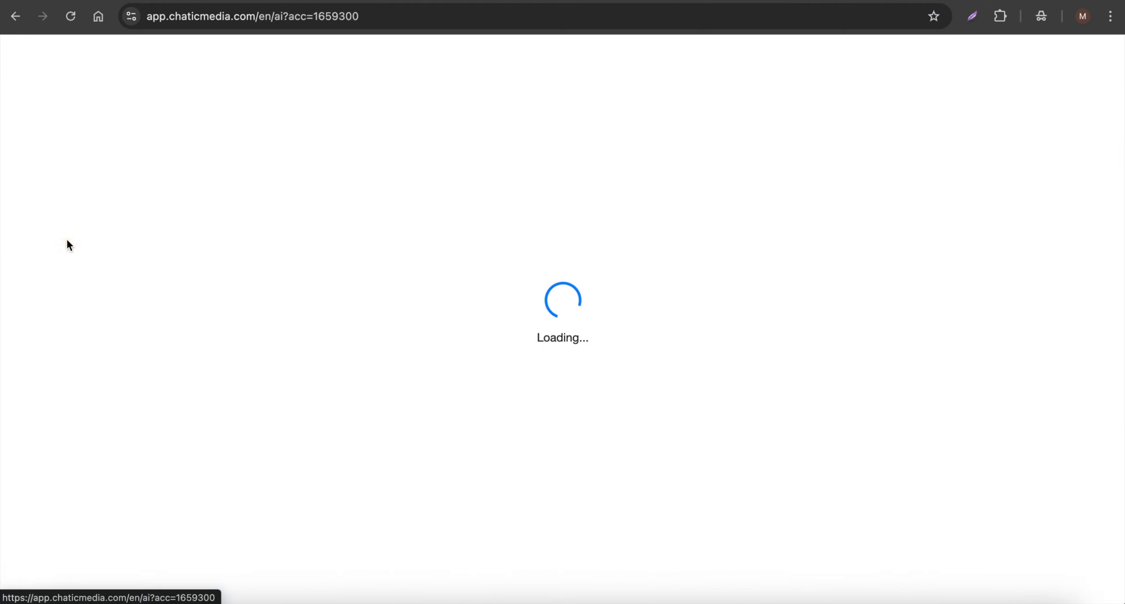
pyautogui.click(942, 316)
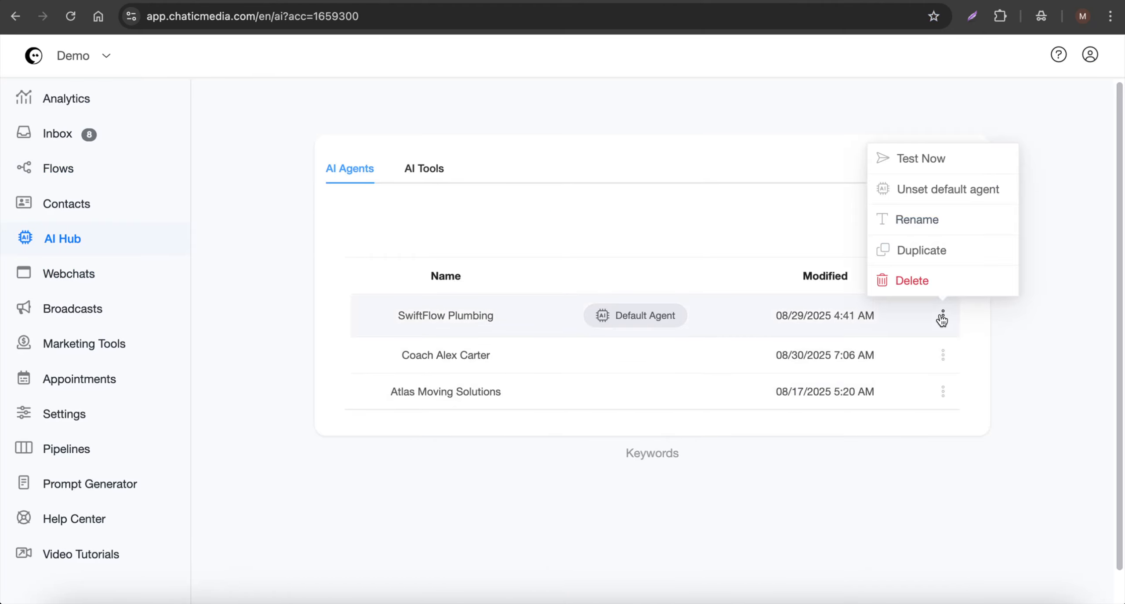
pyautogui.click(934, 221)
pyautogui.moveTo(545, 166); pyautogui.dragTo(313, 142)
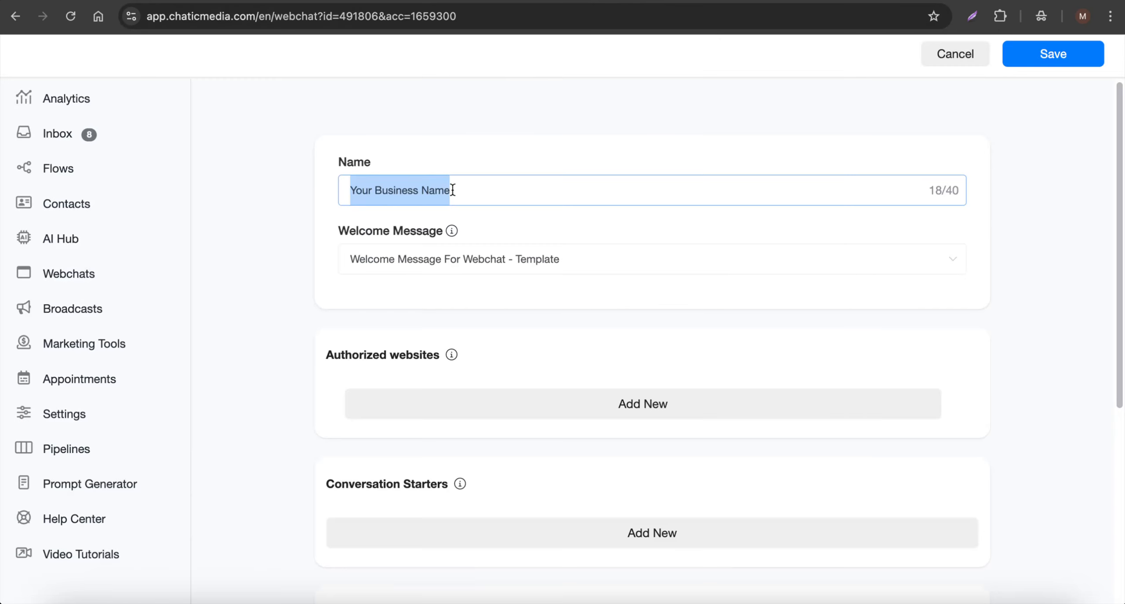
pyautogui.write('SwiftFlow Plumbing')
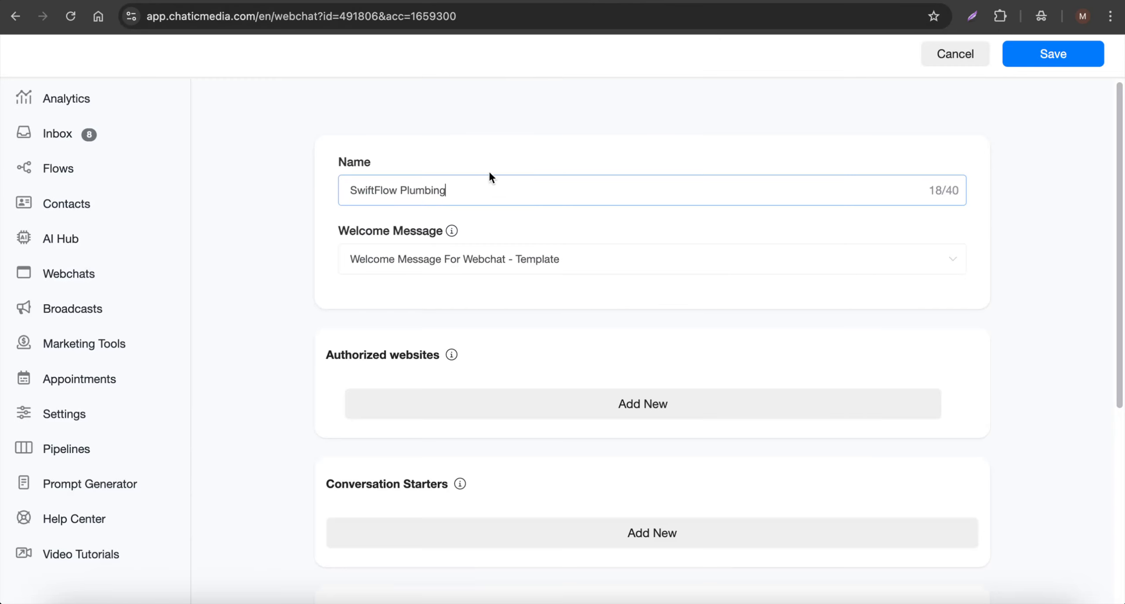
pyautogui.click(415, 281)
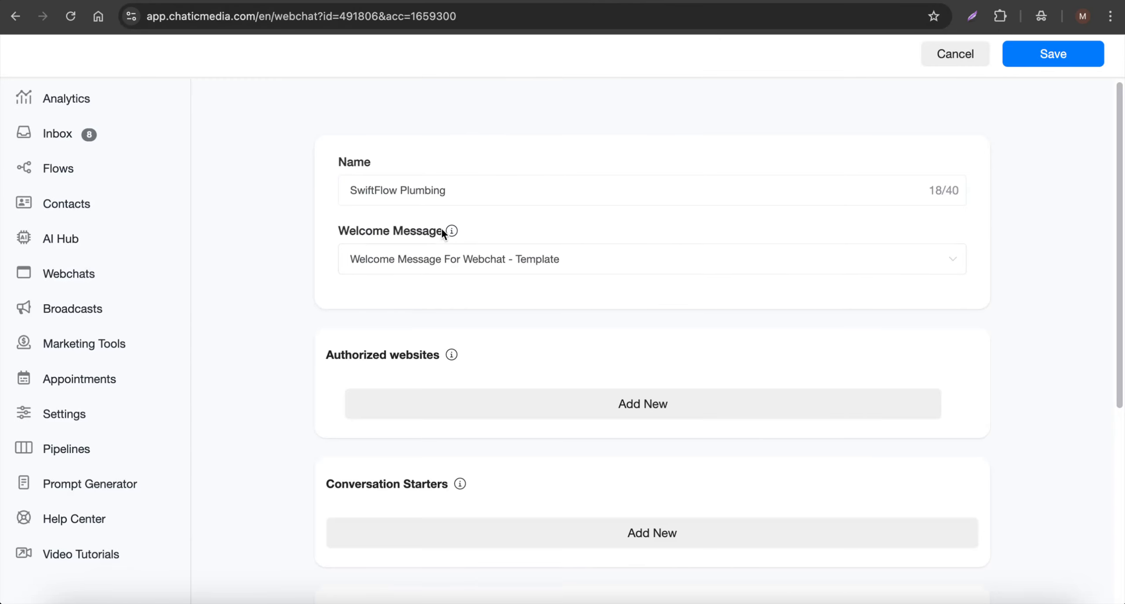
pyautogui.moveTo(455, 227)
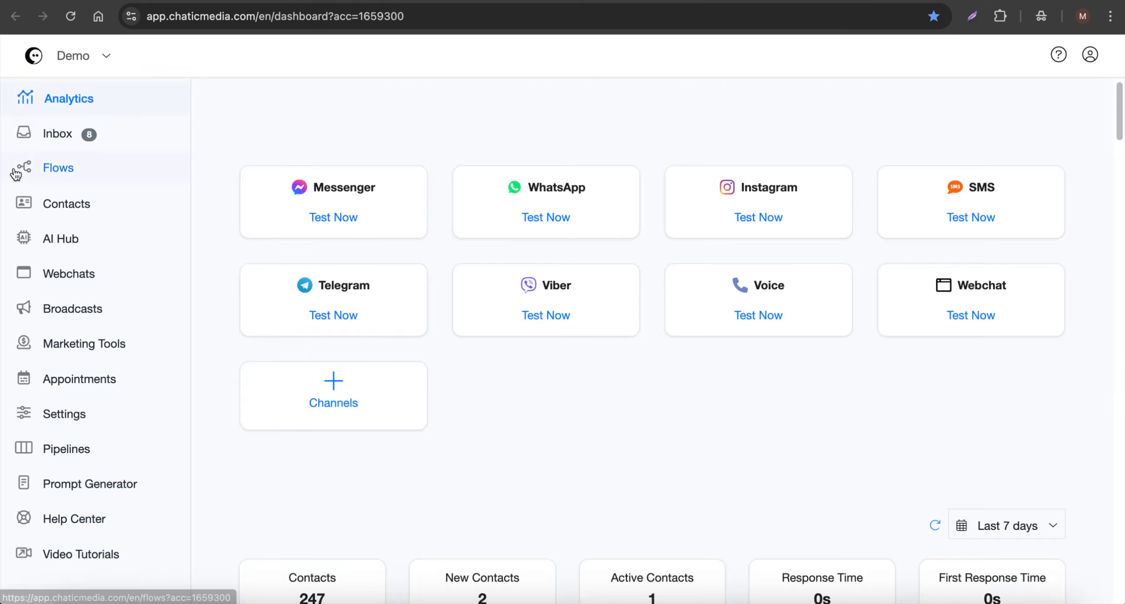
# - Open Welcome Message For Webchat - Template under All Free Templates > Website AI Chatbot and inspect its message card
pyautogui.click(15, 170)
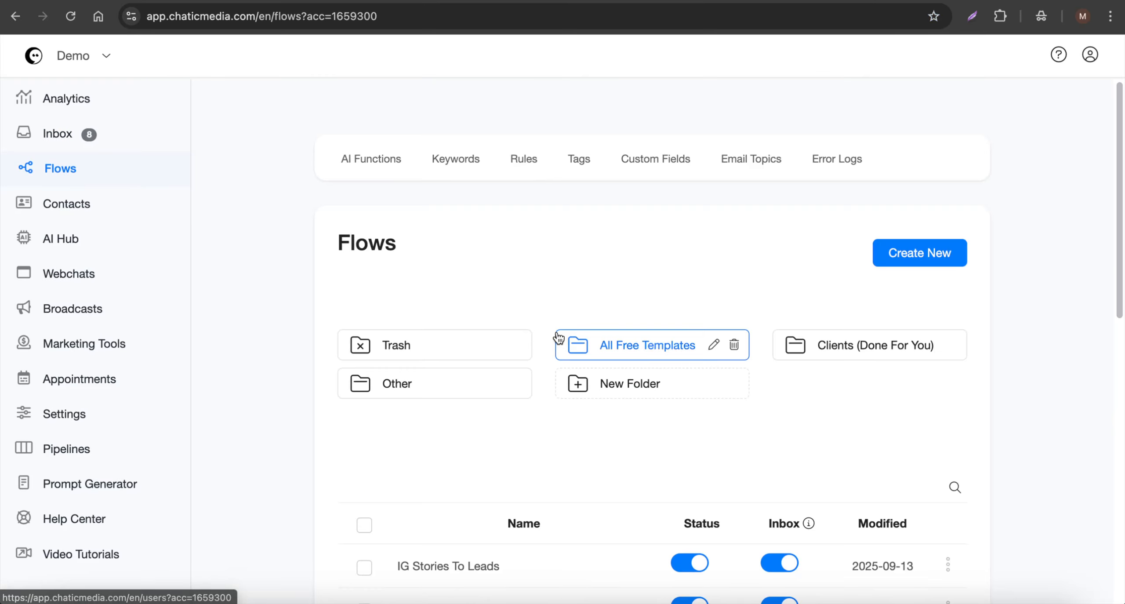
pyautogui.click(647, 356)
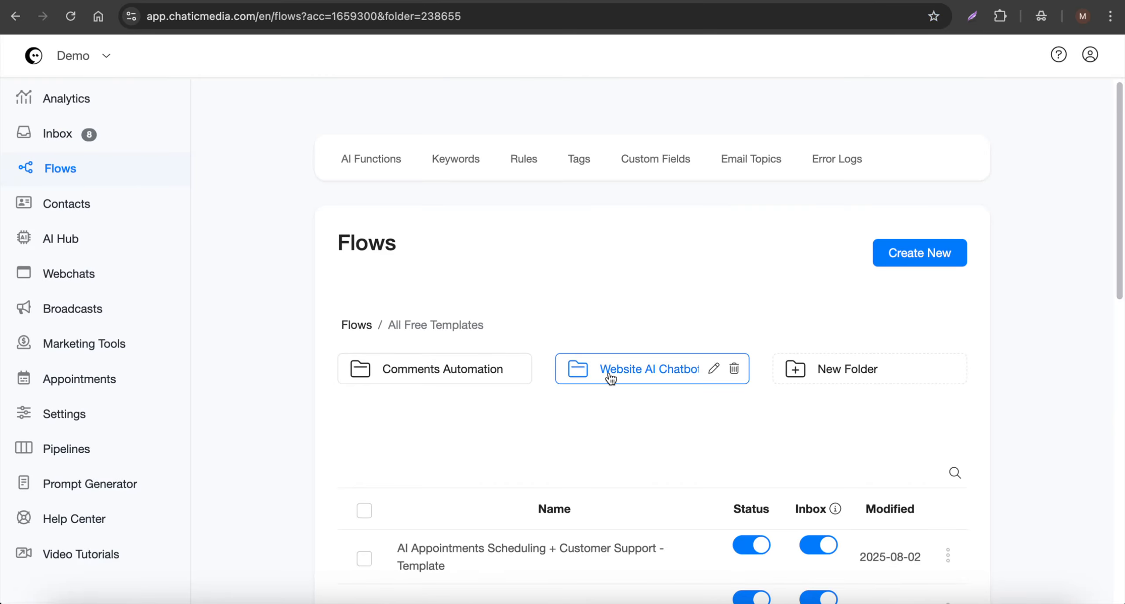
pyautogui.click(615, 377)
pyautogui.scroll(-5, 617, 378)
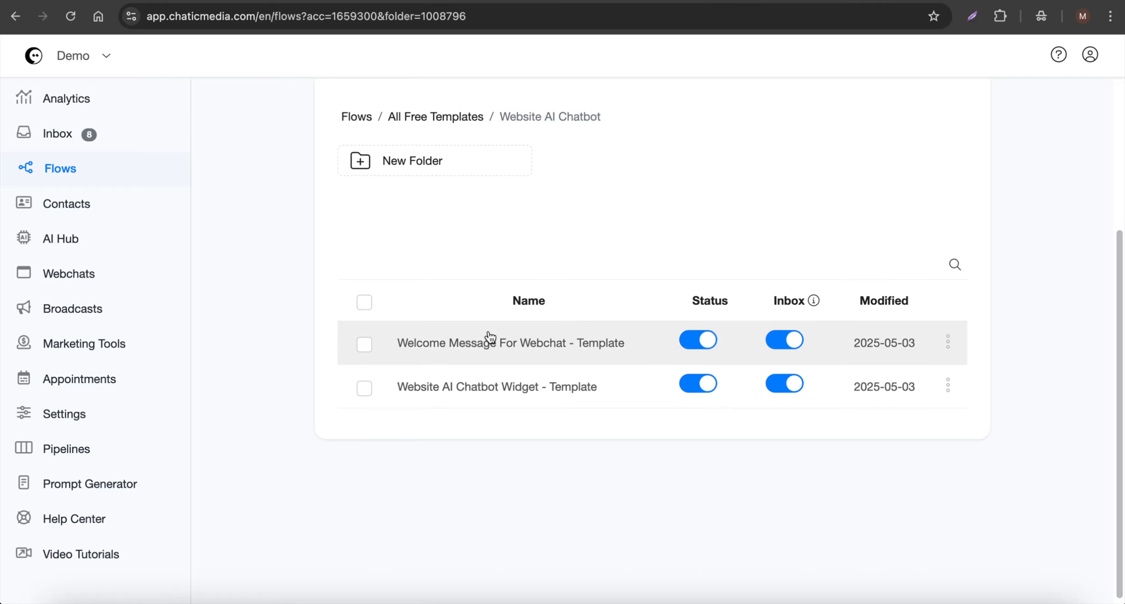
pyautogui.click(541, 343)
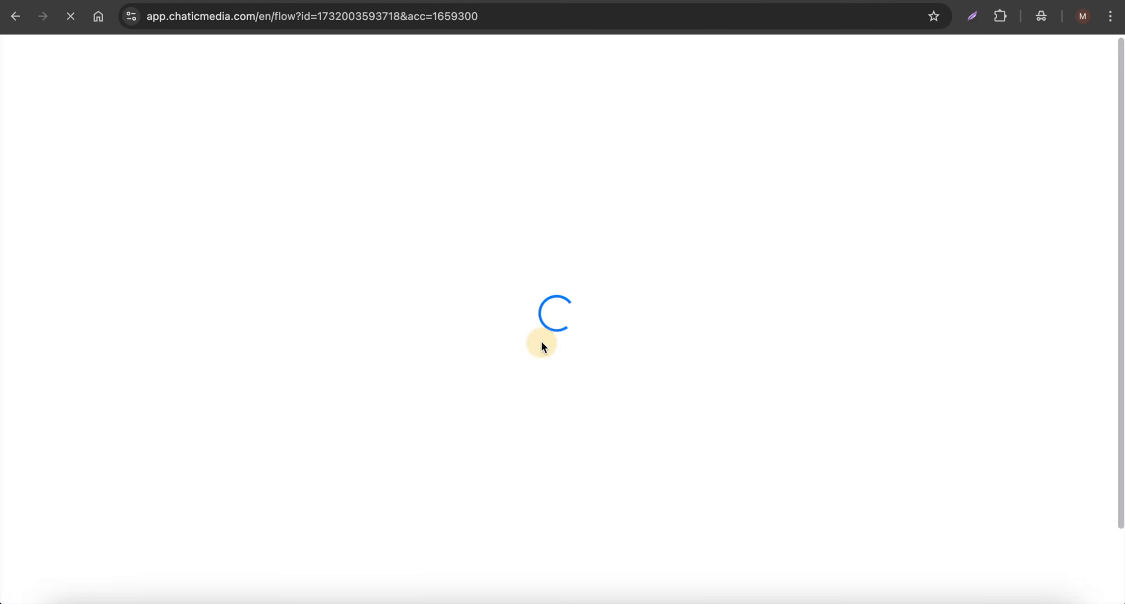
pyautogui.scroll(5, 724, 392)
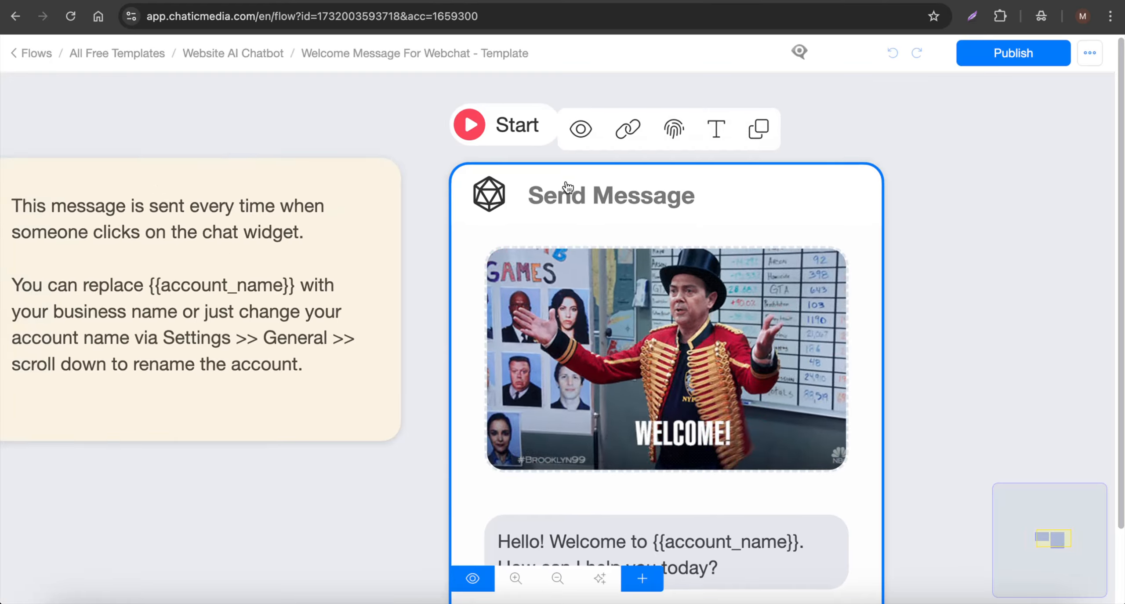
pyautogui.scroll(-6, 565, 191)
pyautogui.scroll(1, 620, 327)
pyautogui.scroll(2, 623, 334)
pyautogui.click(742, 423)
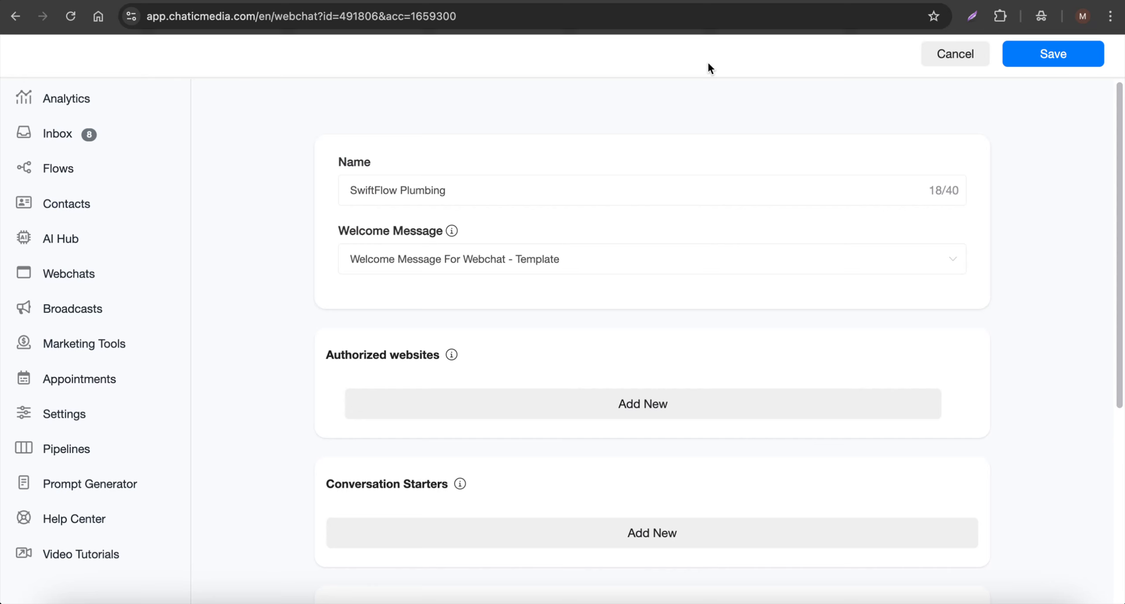
# - Check the welcome message flow options, leaving the selection unchanged
pyautogui.click(454, 264)
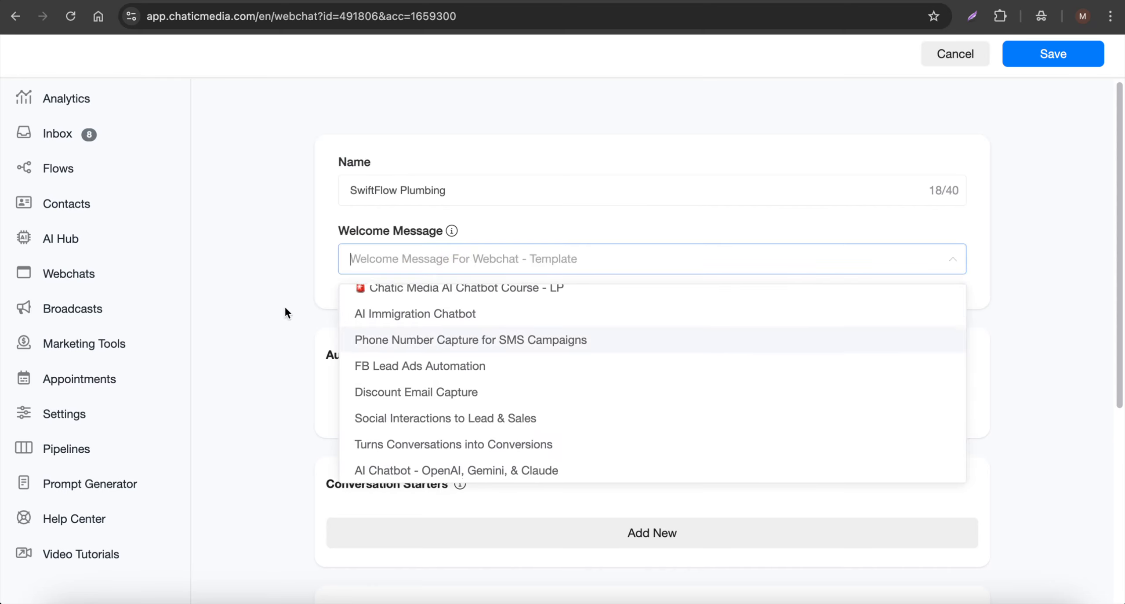
pyautogui.click(270, 287)
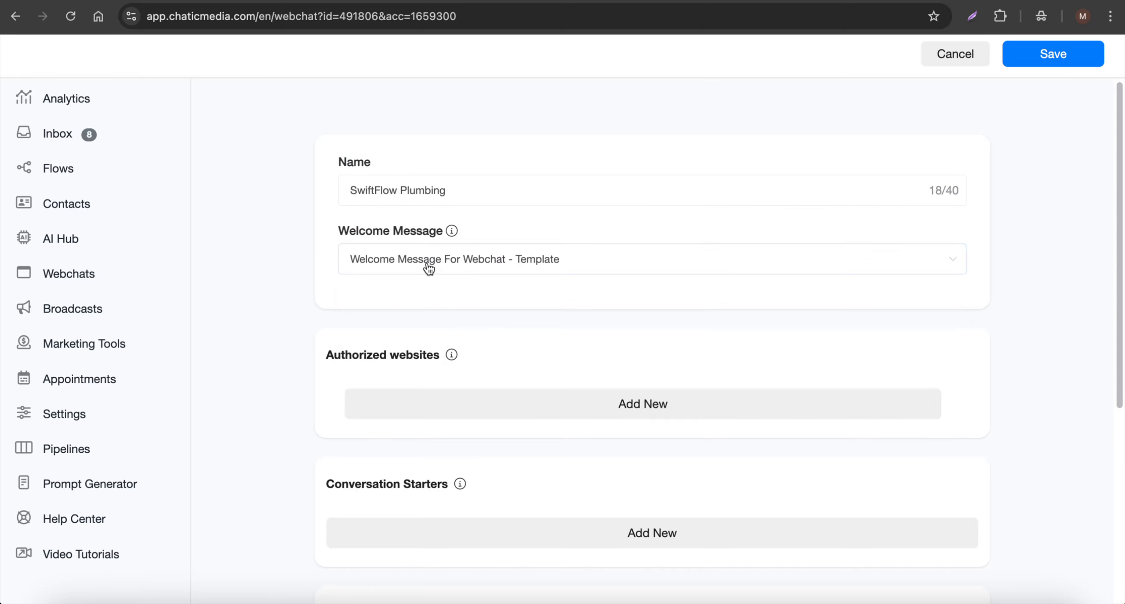
pyautogui.scroll(-3, 408, 263)
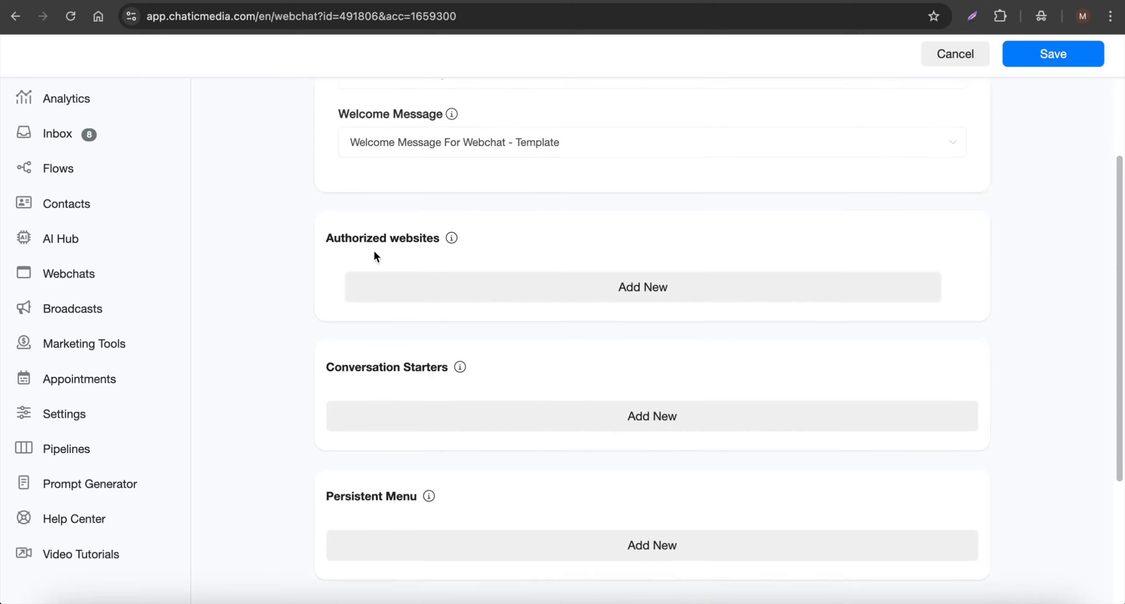
pyautogui.moveTo(451, 238)
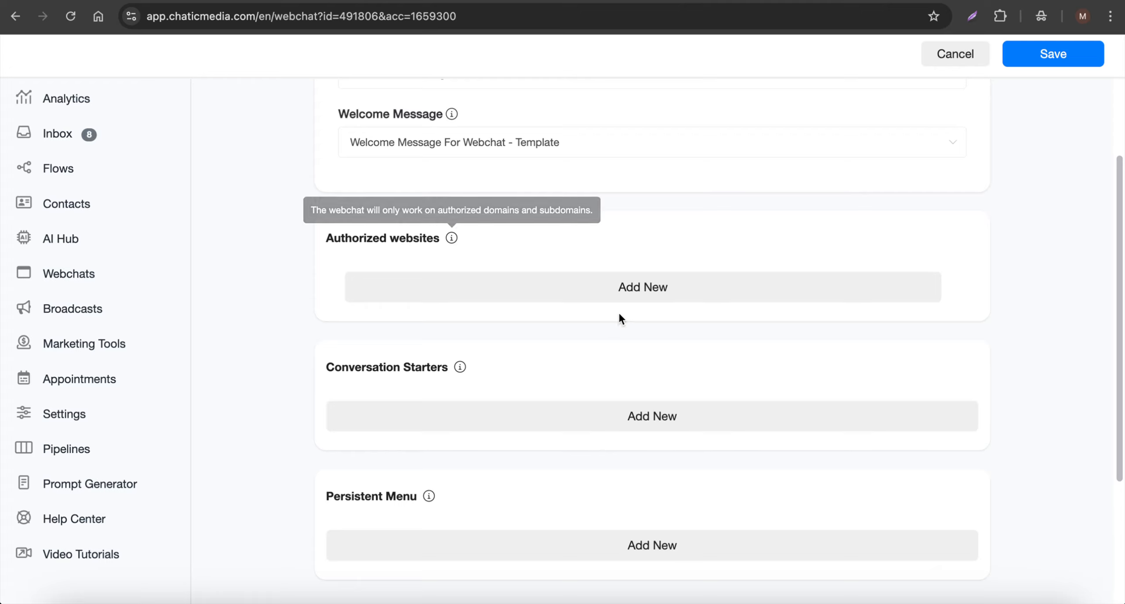
# - Add then remove an empty authorized website entry, and expand More Options
pyautogui.click(589, 289)
pyautogui.click(420, 271)
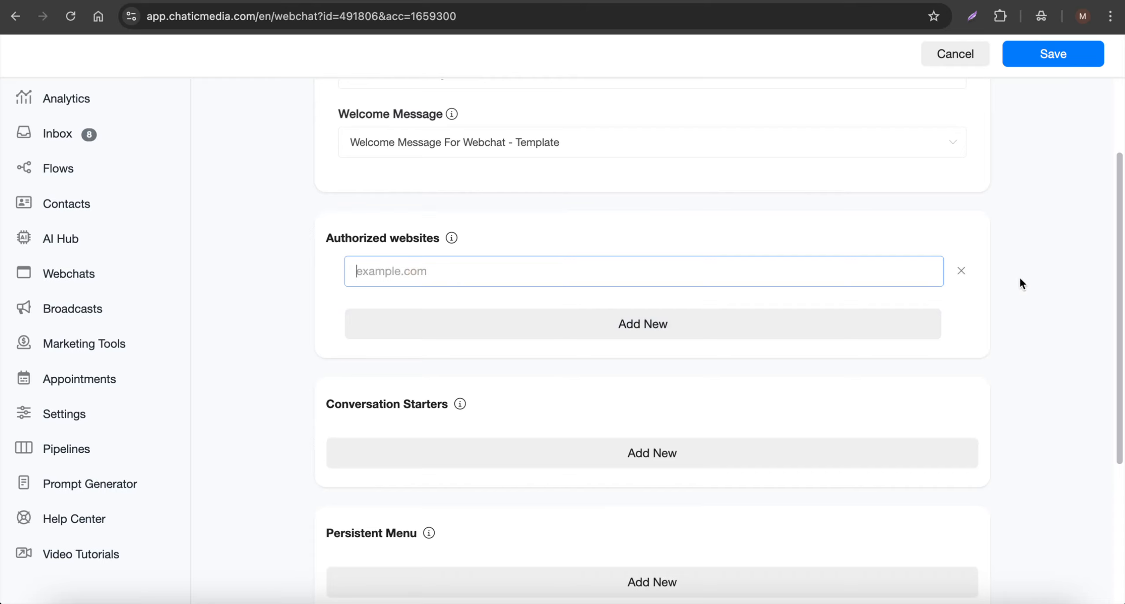
pyautogui.click(960, 271)
pyautogui.scroll(-5, 399, 299)
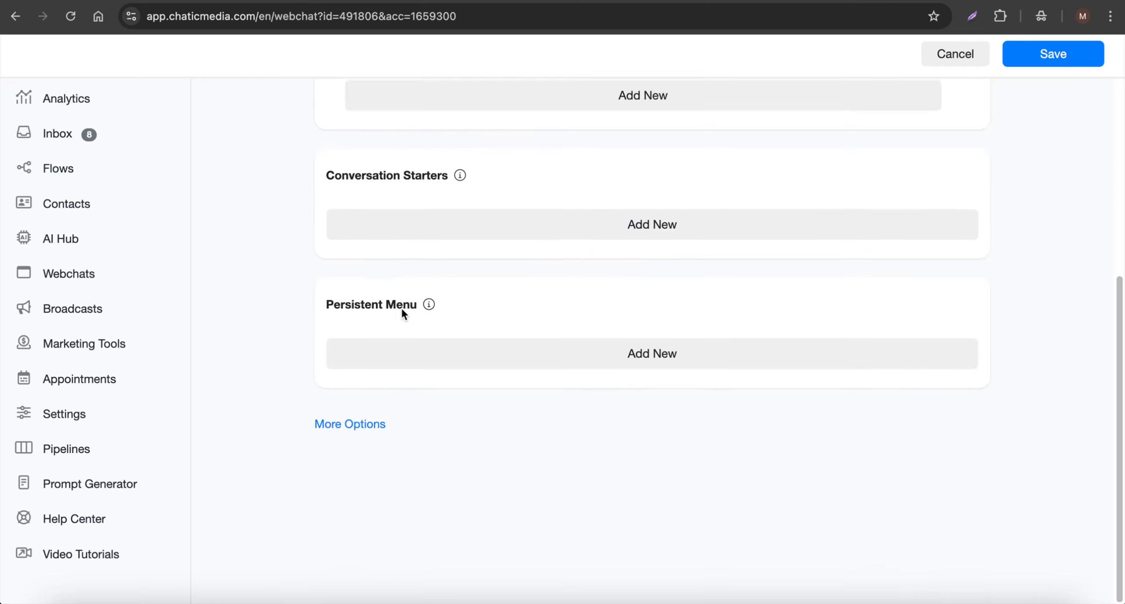
pyautogui.click(344, 424)
# - Pick purple #6438BE as the brand colour in the colour picker and save the webchat
pyautogui.scroll(-5, 409, 314)
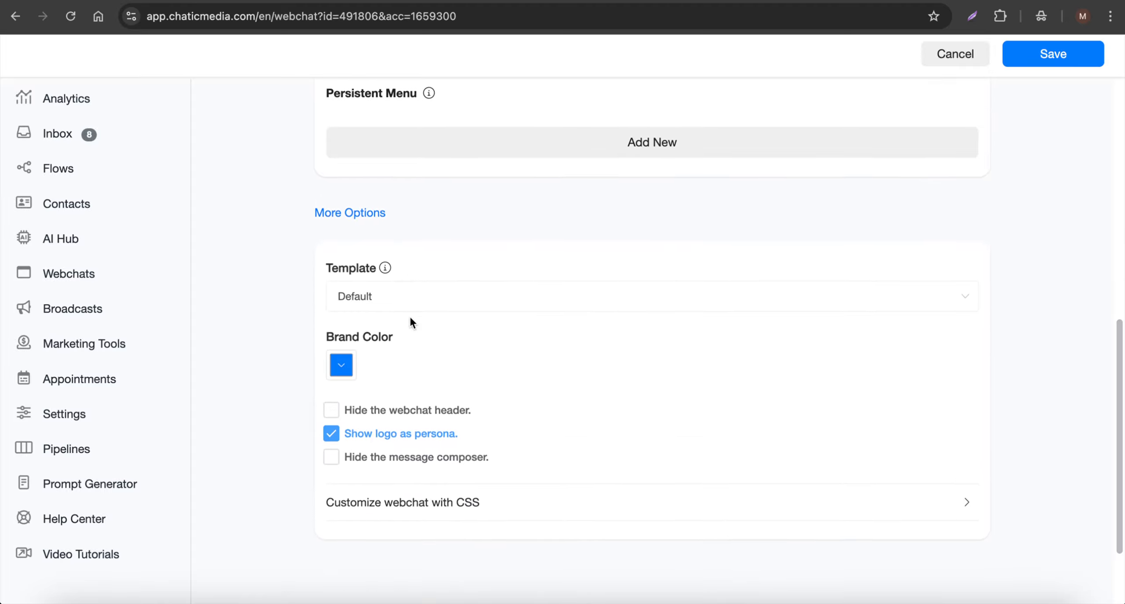
pyautogui.click(340, 346)
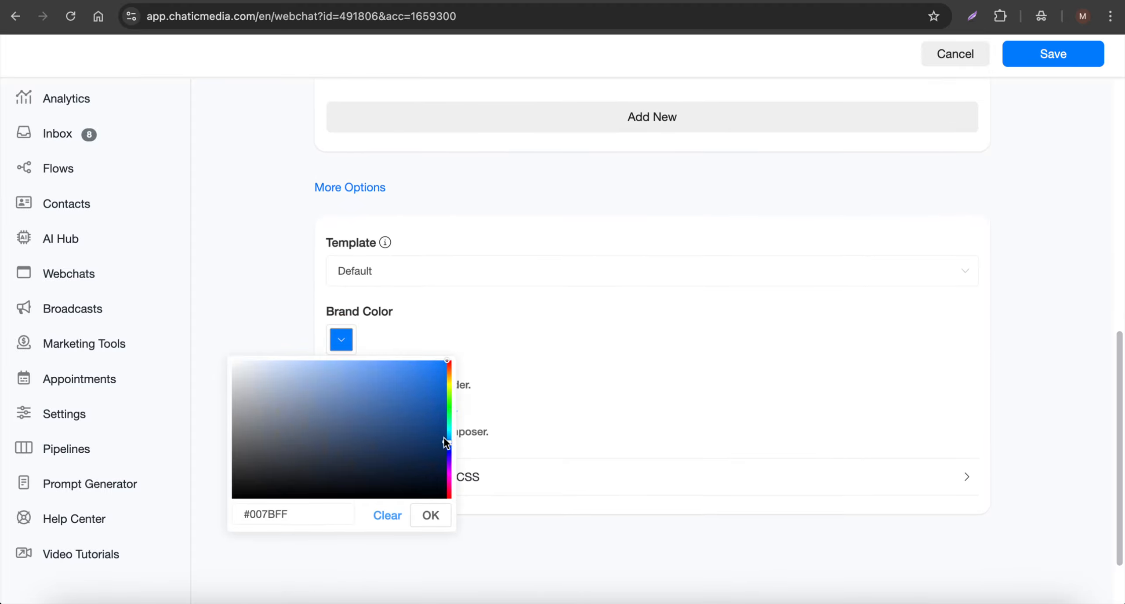
pyautogui.moveTo(445, 442); pyautogui.dragTo(450, 408)
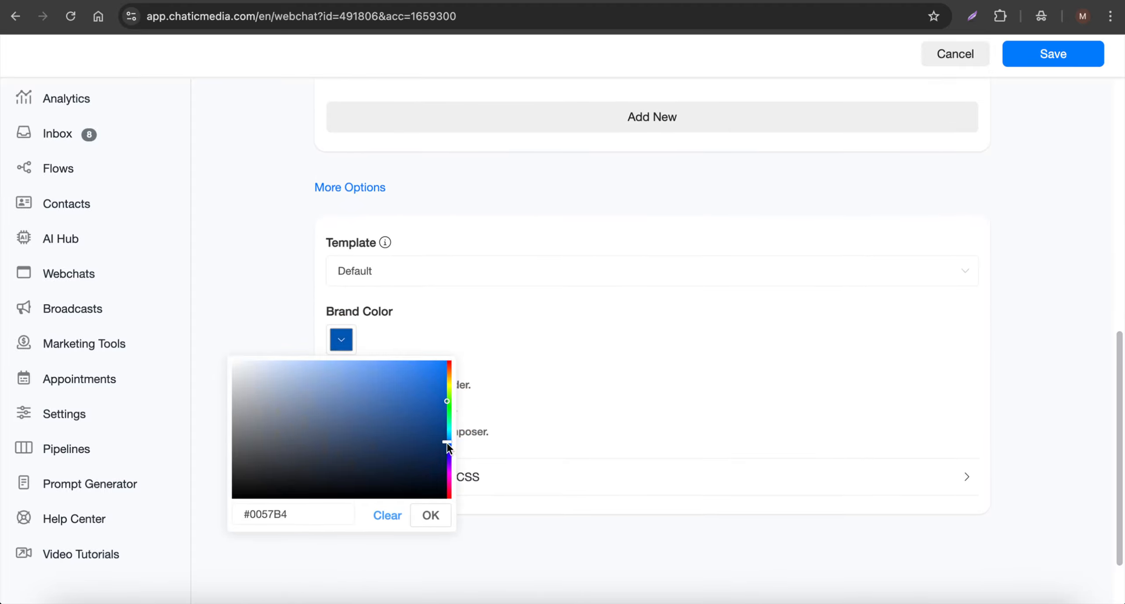
pyautogui.click(447, 460)
pyautogui.moveTo(371, 389); pyautogui.dragTo(382, 396)
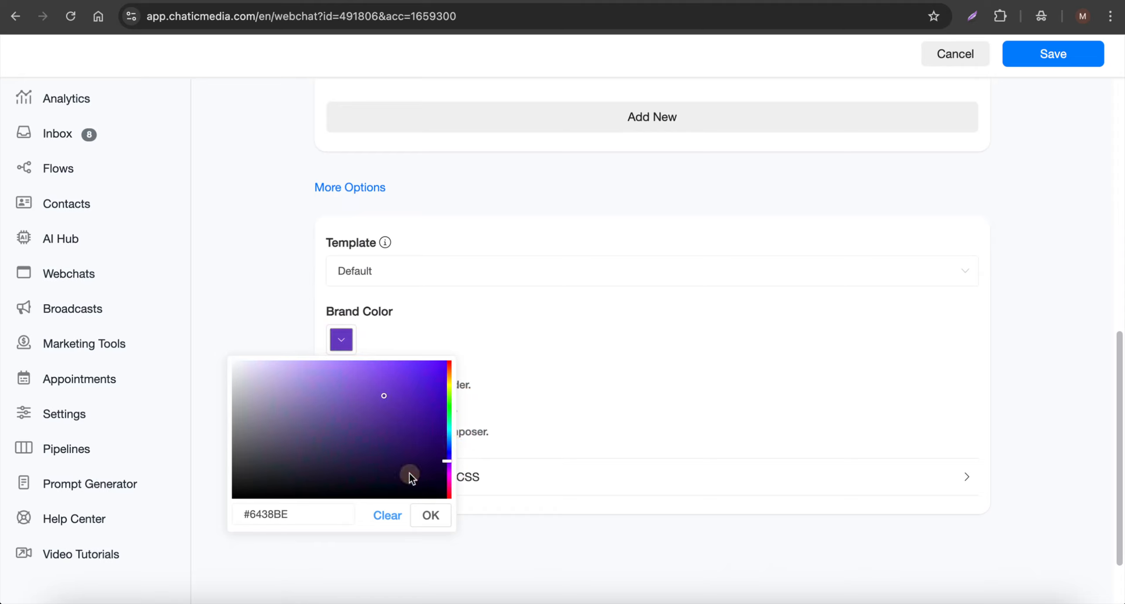
pyautogui.click(430, 514)
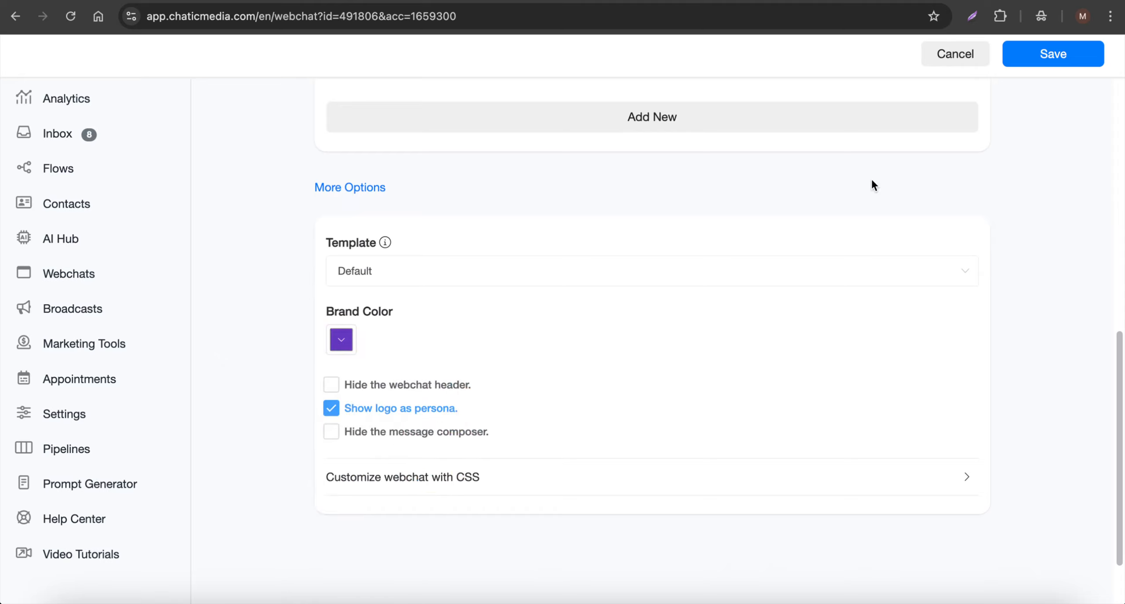
pyautogui.click(1052, 60)
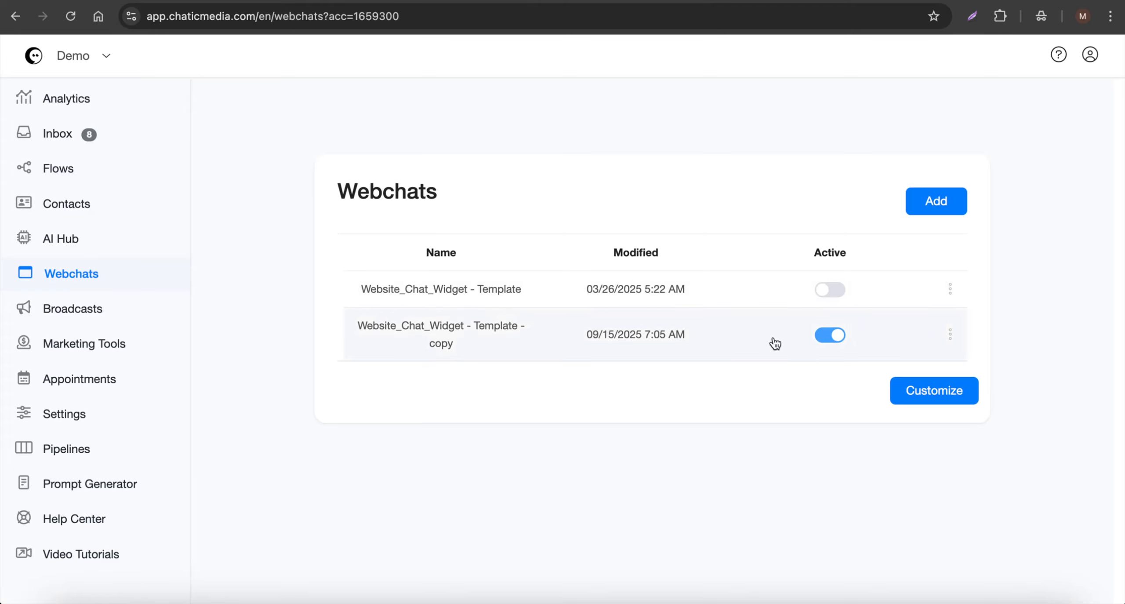
# - Rename the copied webchat to 'SwiftFlow Plumbing'
pyautogui.click(950, 335)
pyautogui.click(944, 229)
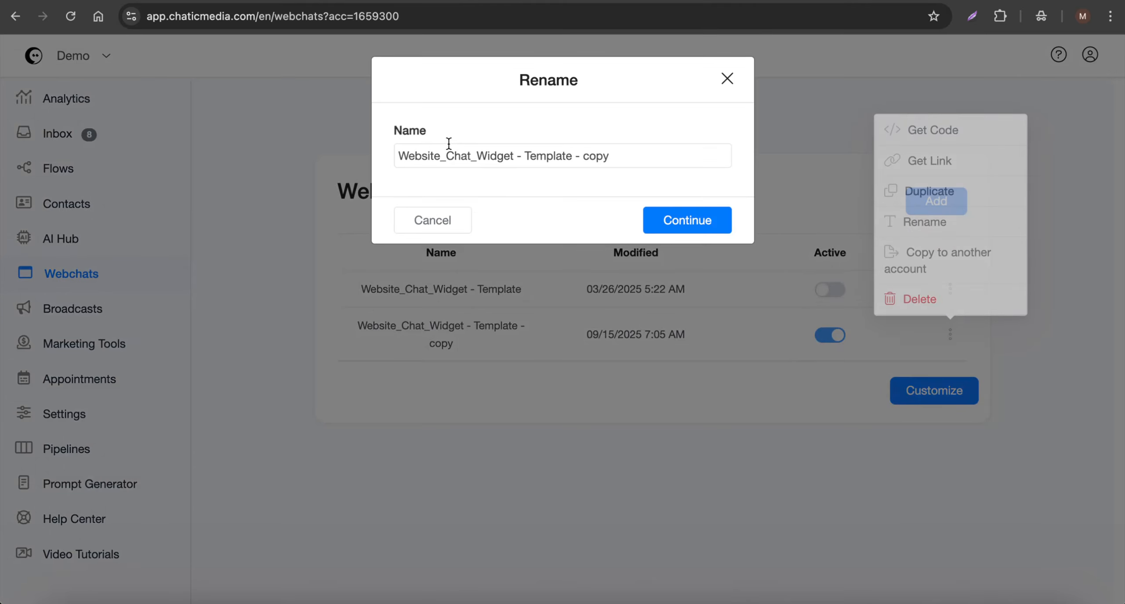
pyautogui.moveTo(635, 155); pyautogui.dragTo(294, 145)
pyautogui.write('SwiftFlow Plumbing')
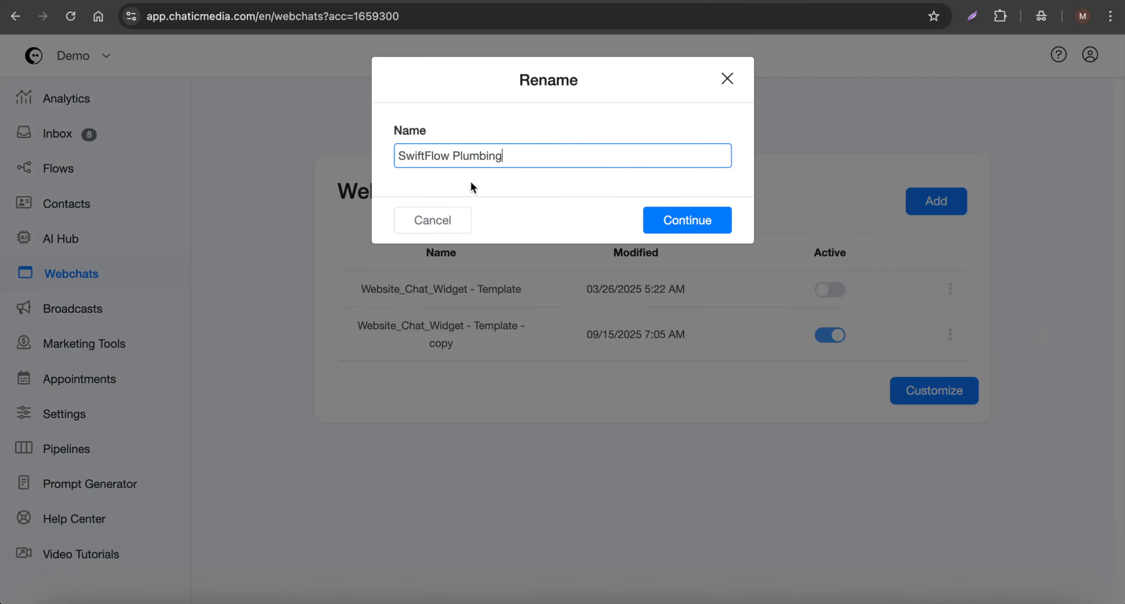
pyautogui.click(679, 219)
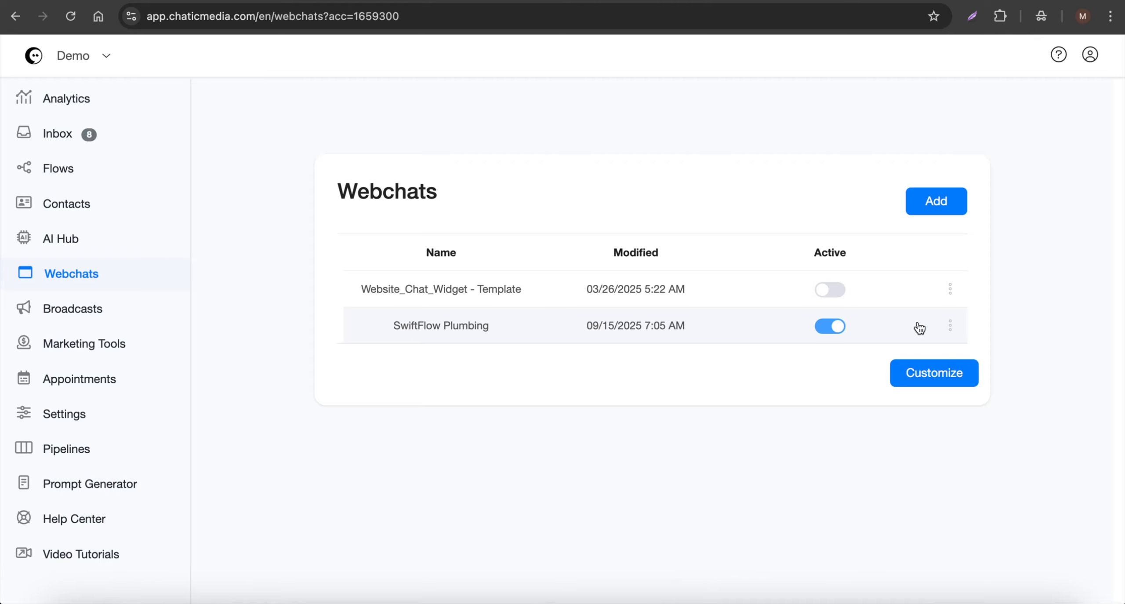
# - Copy the SwiftFlow Plumbing webchat's embed code and dismiss the notice
pyautogui.click(949, 325)
pyautogui.click(928, 127)
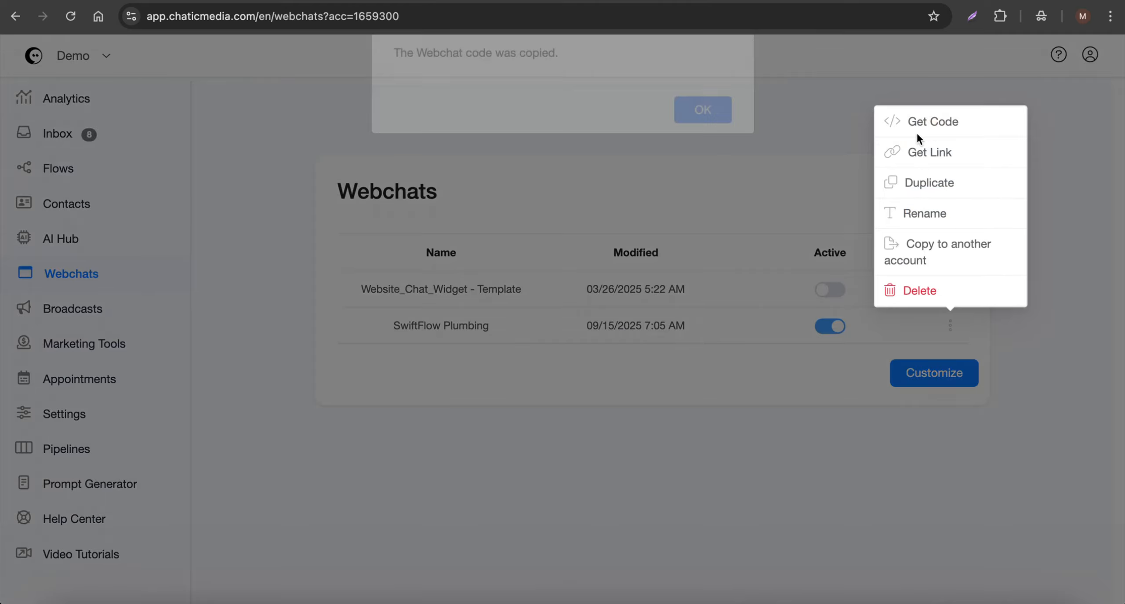
pyautogui.click(774, 192)
# - Paste the copied SwiftFlow webchat code into the Live Preview customizer
pyautogui.click(953, 377)
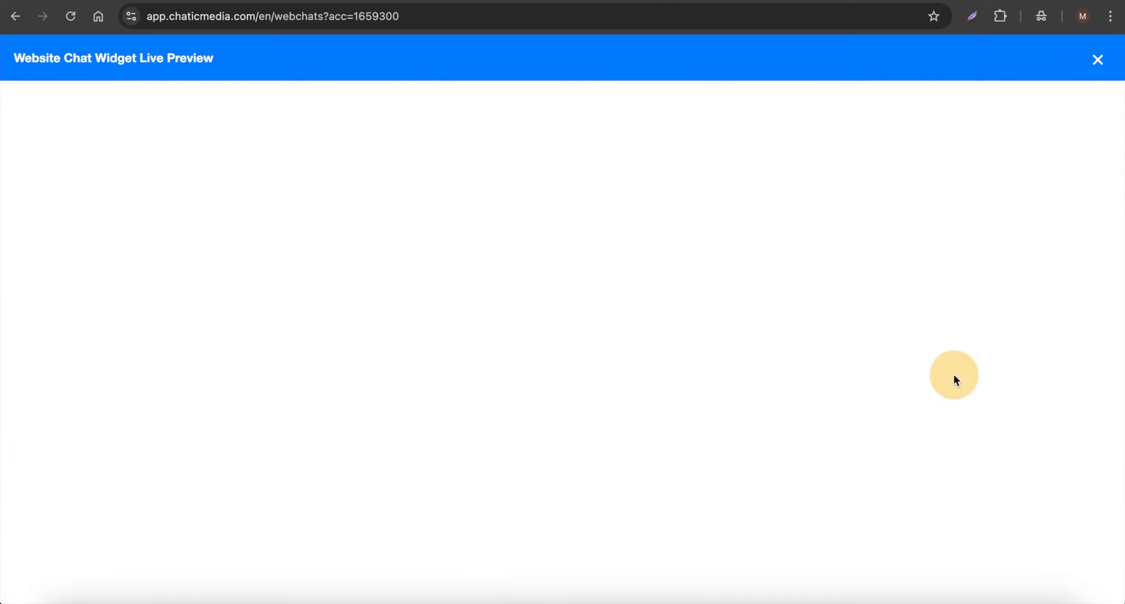
pyautogui.click(184, 311)
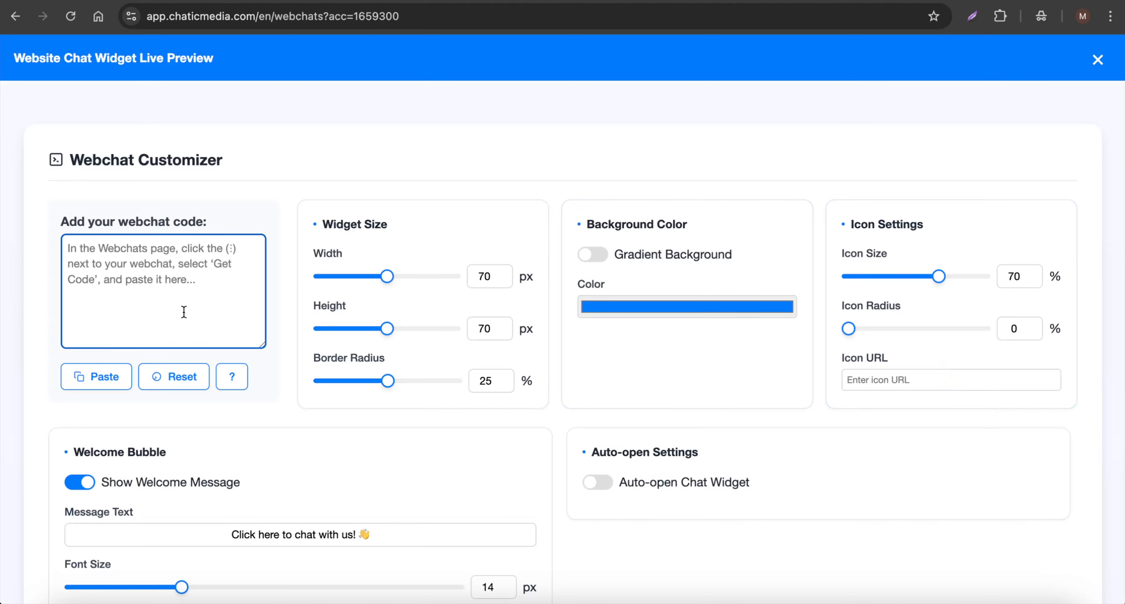
pyautogui.write('<script src="https://app.chaticmedia.com/webchat/plugin.js?v=6"></script> <script>ktt10.setup({id:"myn8S0FhwS",accountId:"1659300",color:"#6438BE"})</script>')
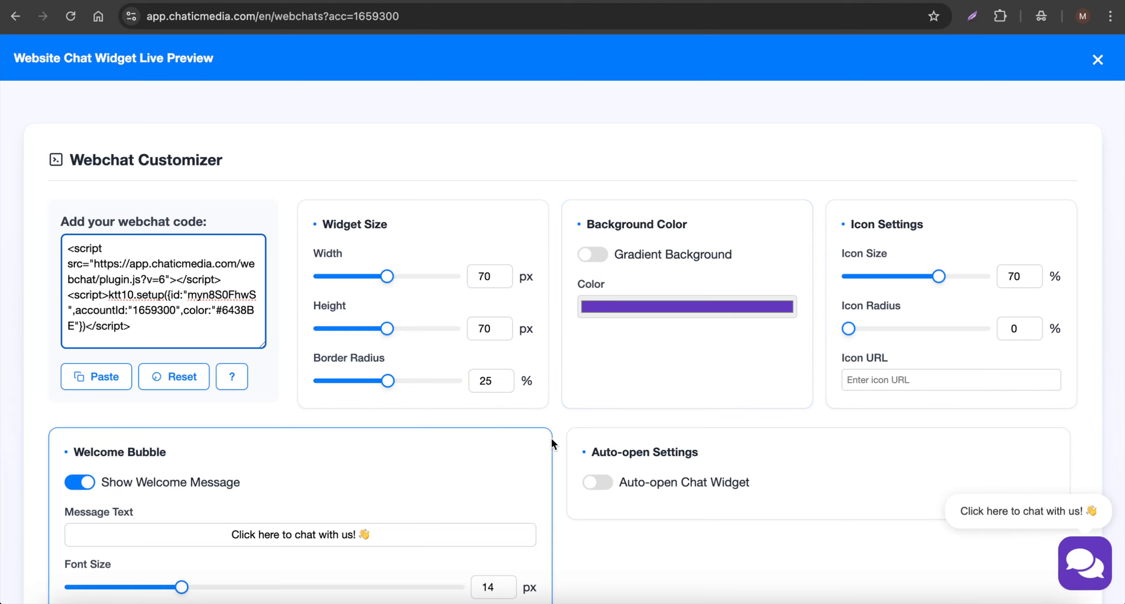
# - Replace the bubble's message text with 'Do you have any plumbing needs?', removing the stray '!'
pyautogui.scroll(-2, 550, 436)
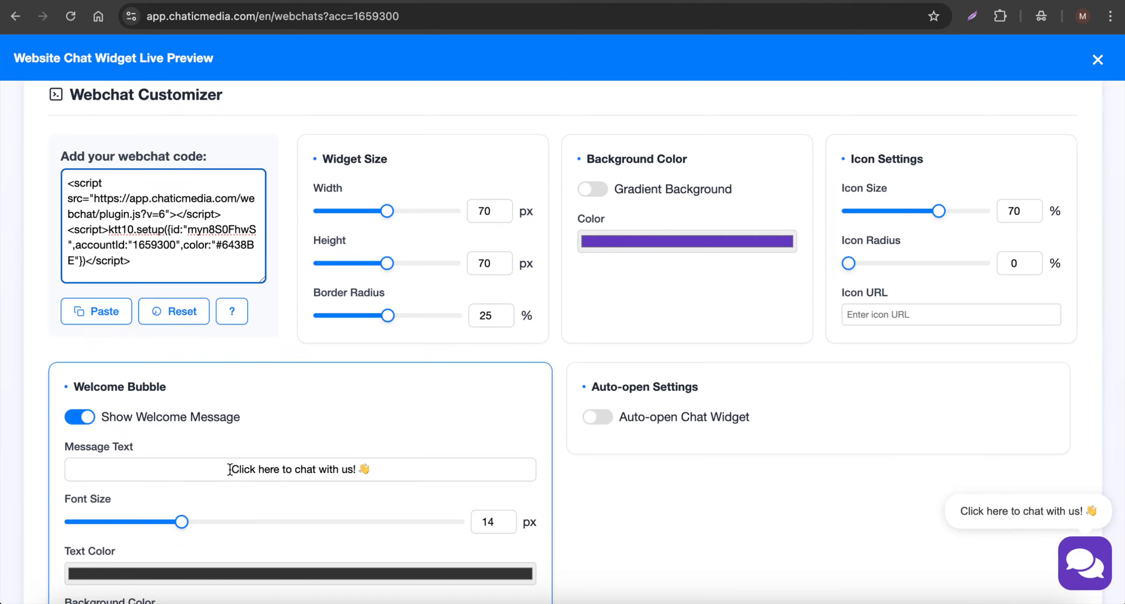
pyautogui.moveTo(229, 469); pyautogui.dragTo(354, 467)
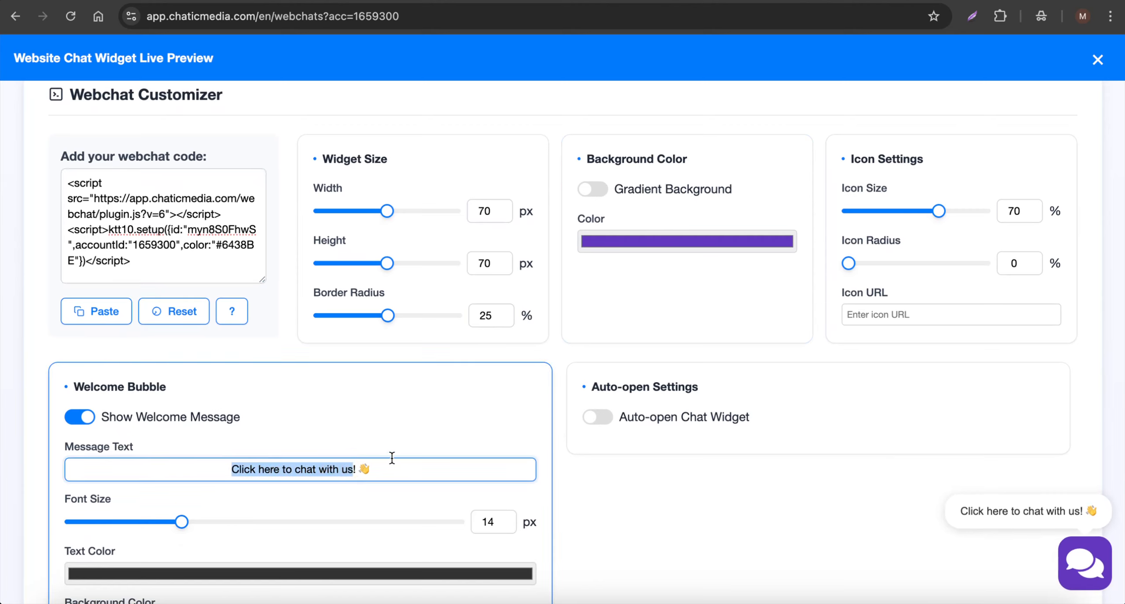
pyautogui.write('Do you have')
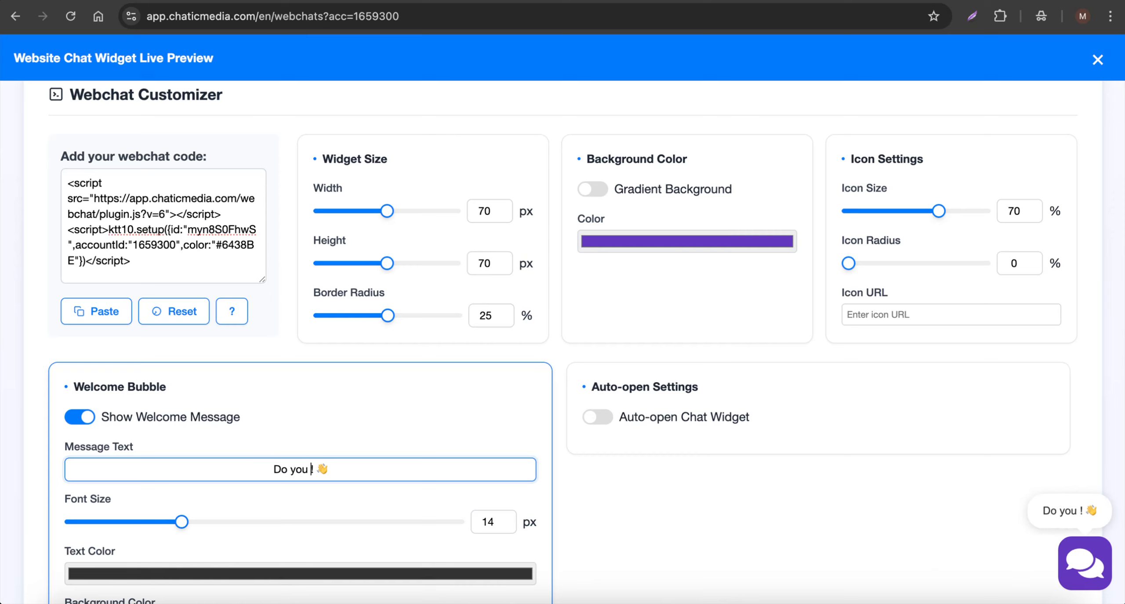
pyautogui.write(' any plum')
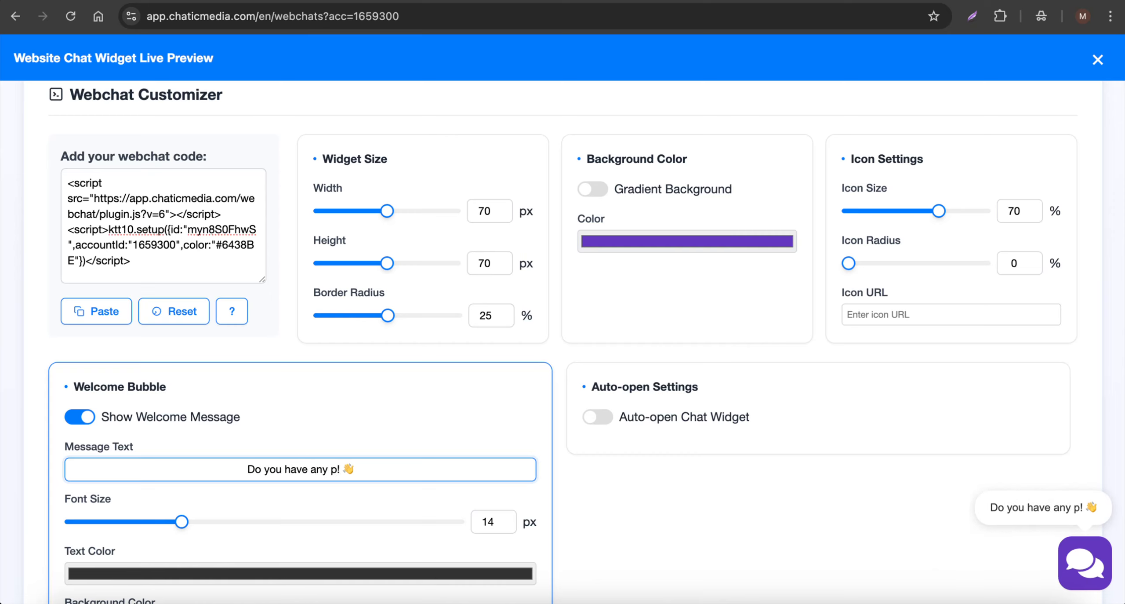
pyautogui.write('bing needs?')
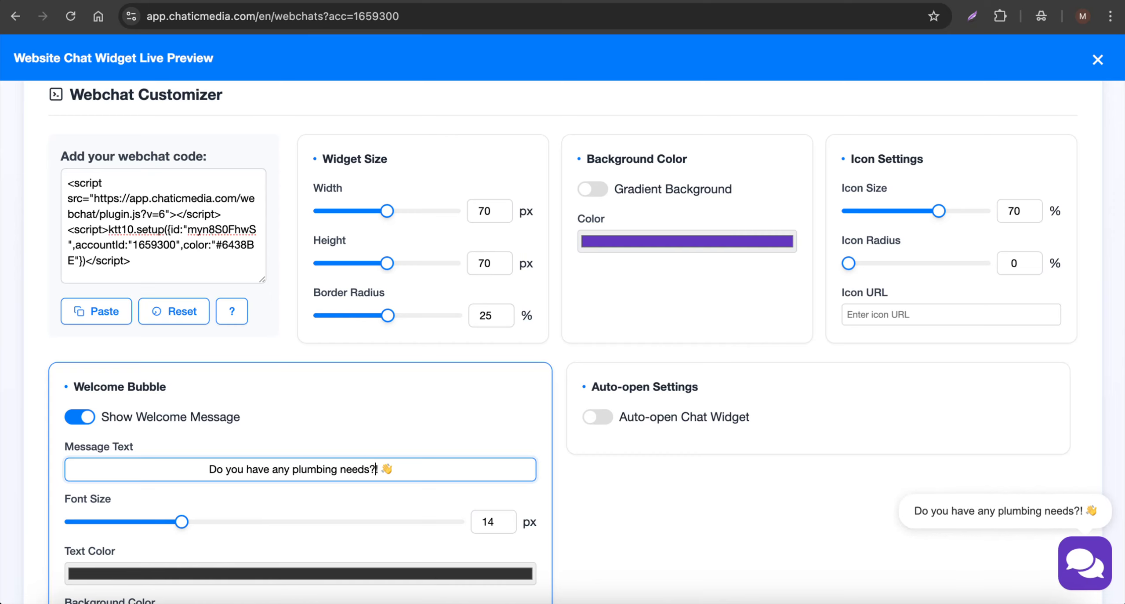
pyautogui.press('Delete')
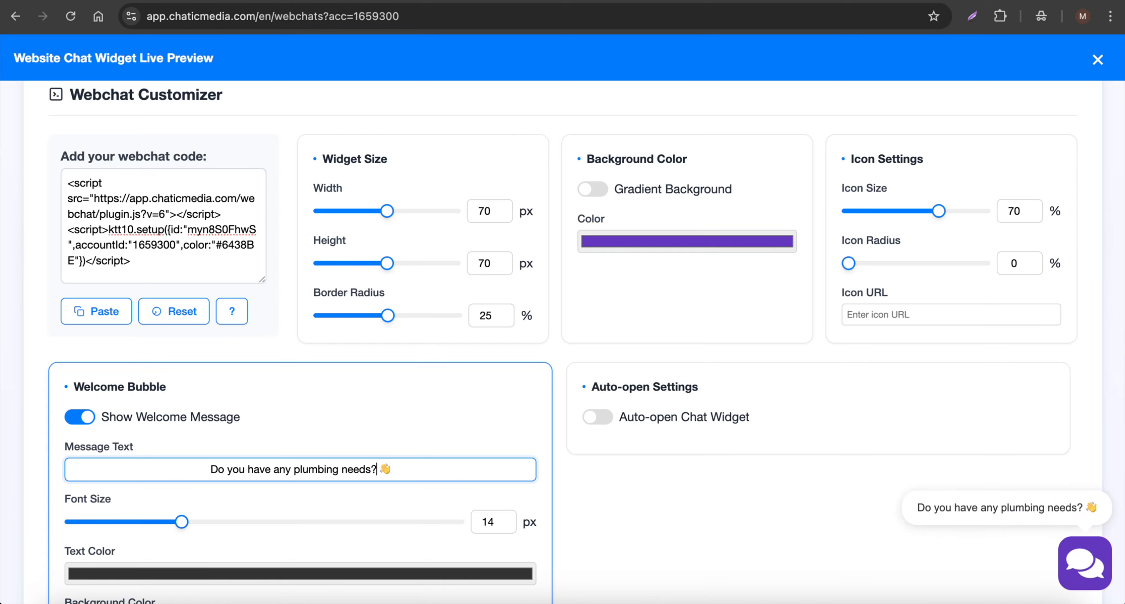
pyautogui.scroll(-1, 406, 374)
pyautogui.scroll(-2, 440, 369)
pyautogui.scroll(3, 615, 374)
pyautogui.scroll(-4, 659, 378)
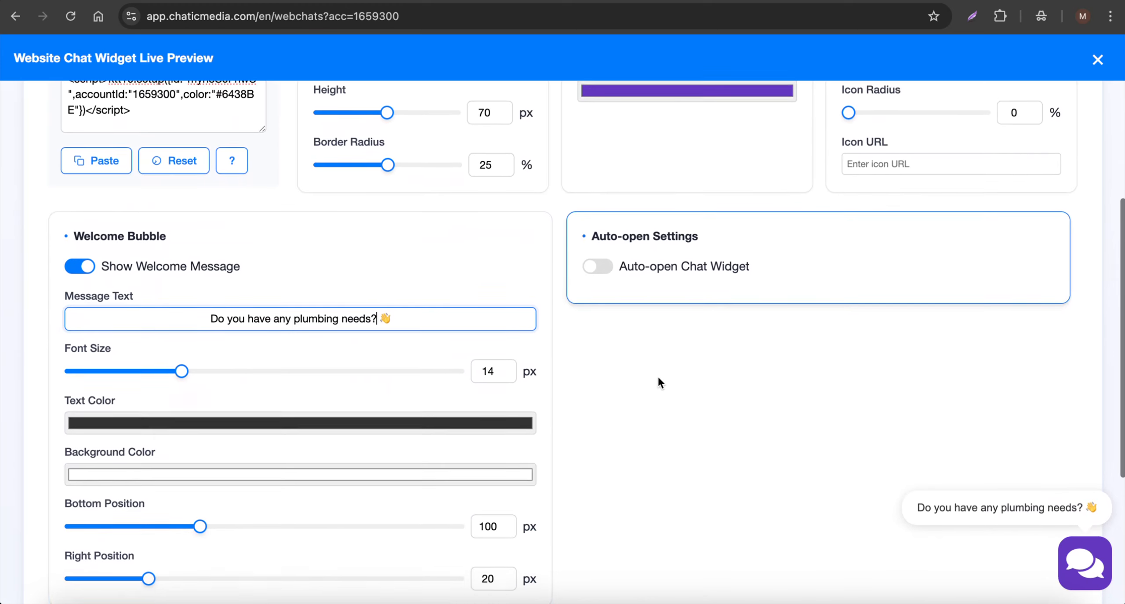
pyautogui.scroll(5, 315, 472)
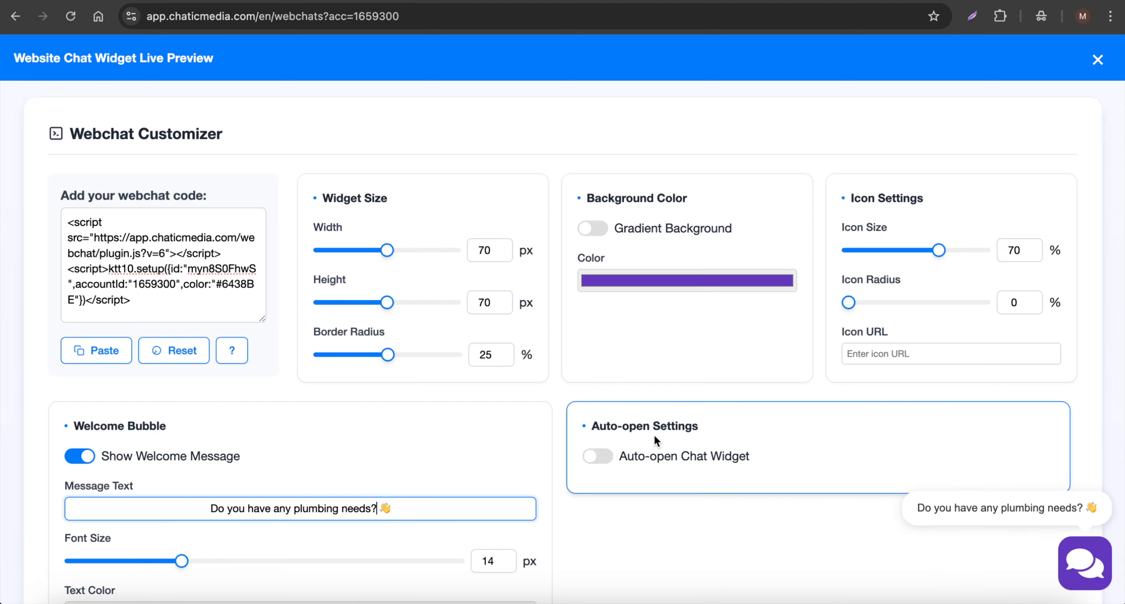
# - Enable Auto-open Chat Widget so the SwiftFlow Plumbing chat opens with 'Hello! Welcome to Demo.'
pyautogui.scroll(-2, 658, 431)
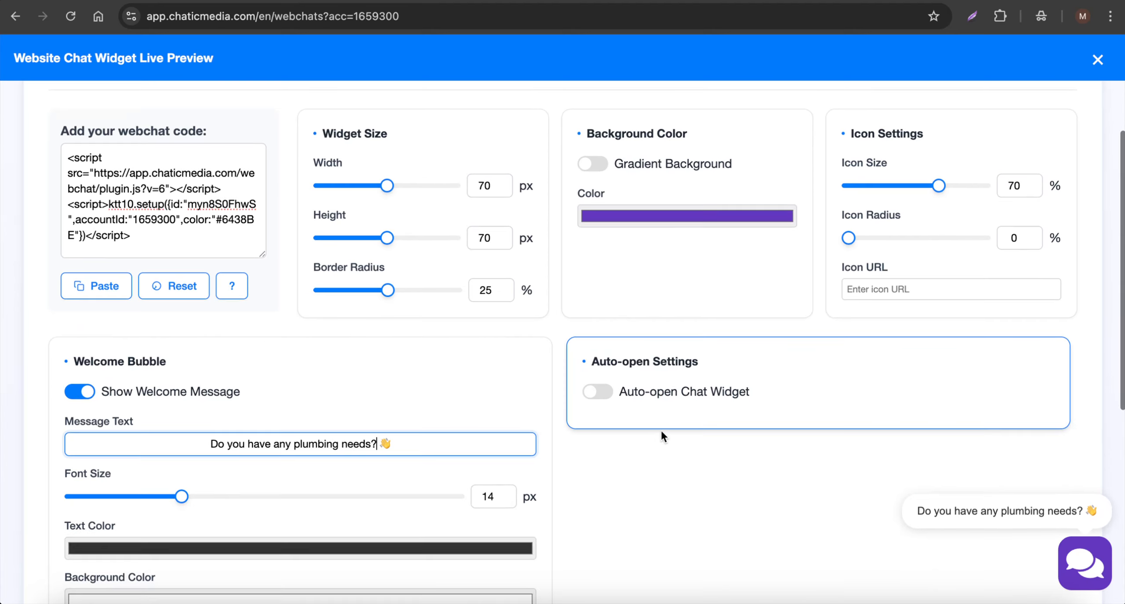
pyautogui.click(598, 393)
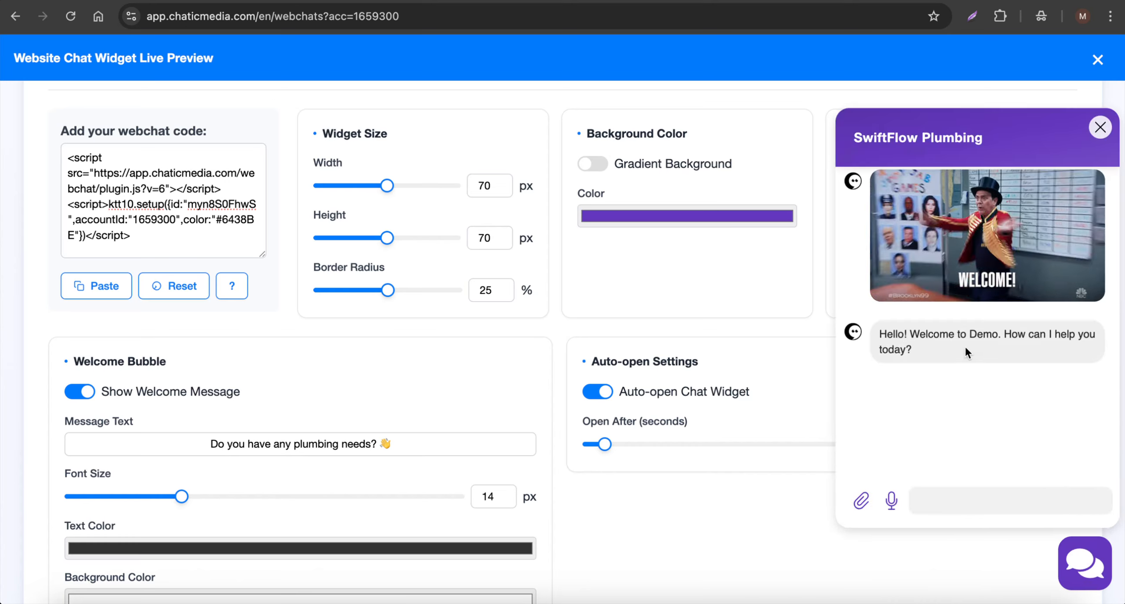
pyautogui.moveTo(940, 349); pyautogui.dragTo(860, 314)
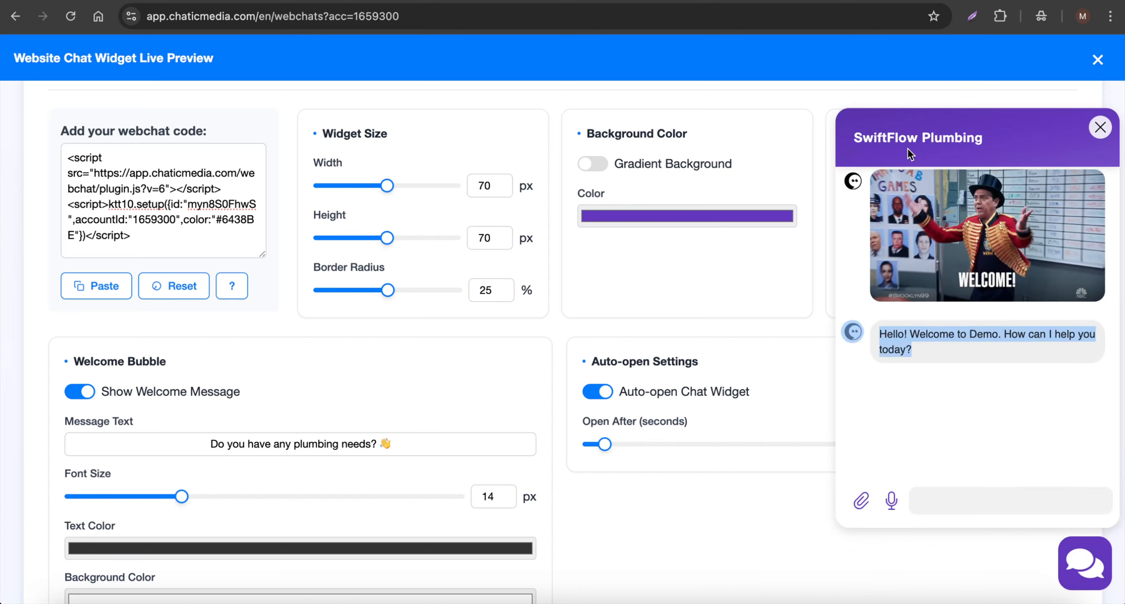
pyautogui.moveTo(855, 140); pyautogui.dragTo(1004, 140)
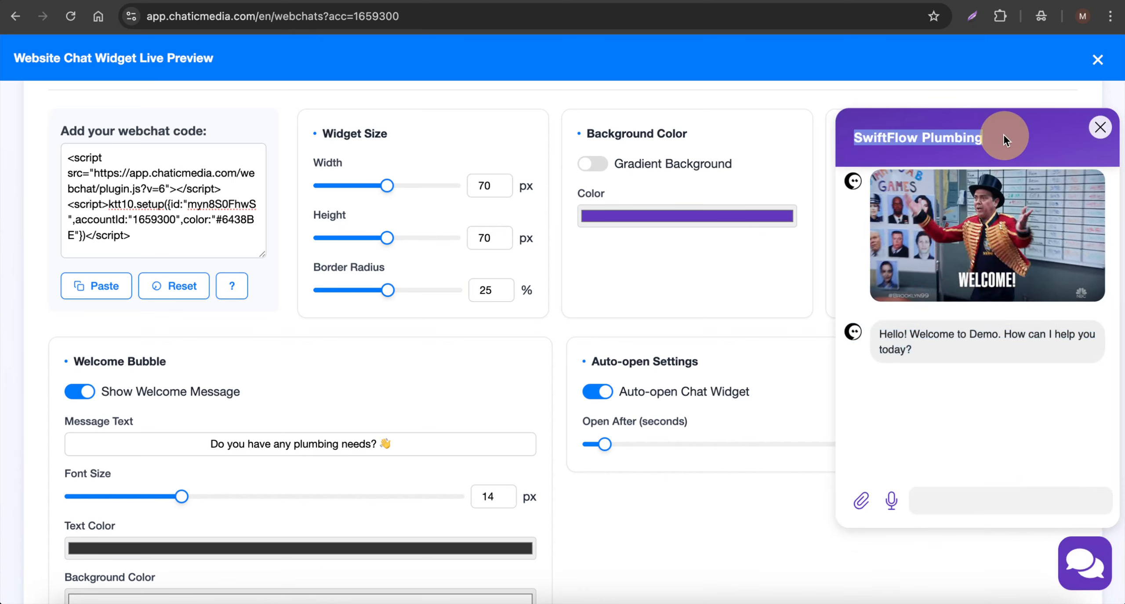
pyautogui.click(954, 497)
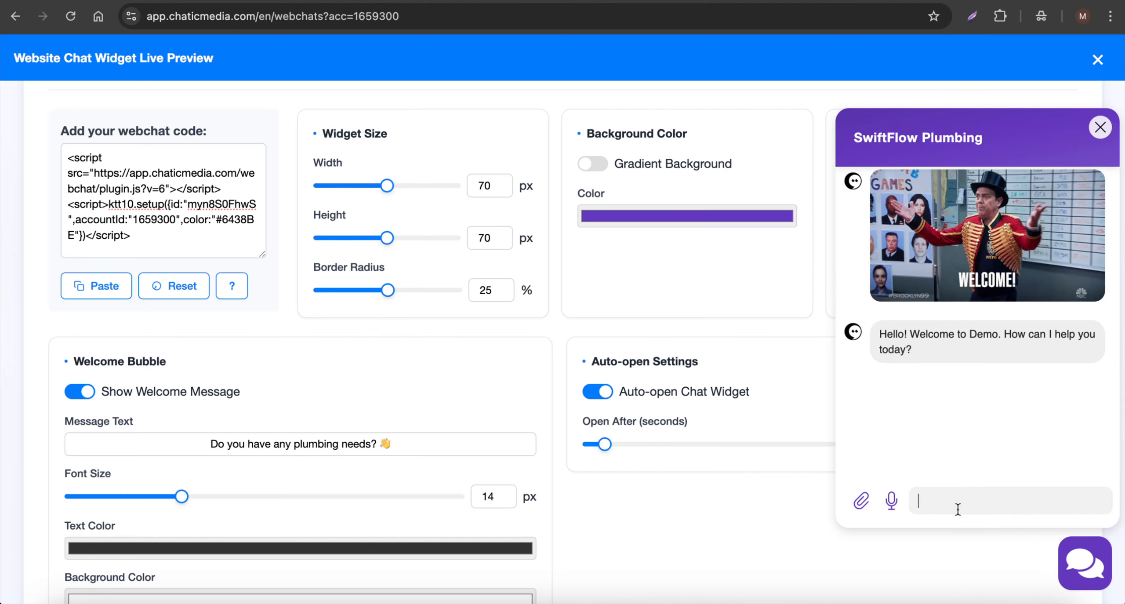
# - Send 'Hey, thanks for asking. What services do you provide?' and review the services, booking link and phone reply
pyautogui.click(914, 516)
pyautogui.write('Hey, thanks for asking')
pyautogui.write('. What services do you provide?')
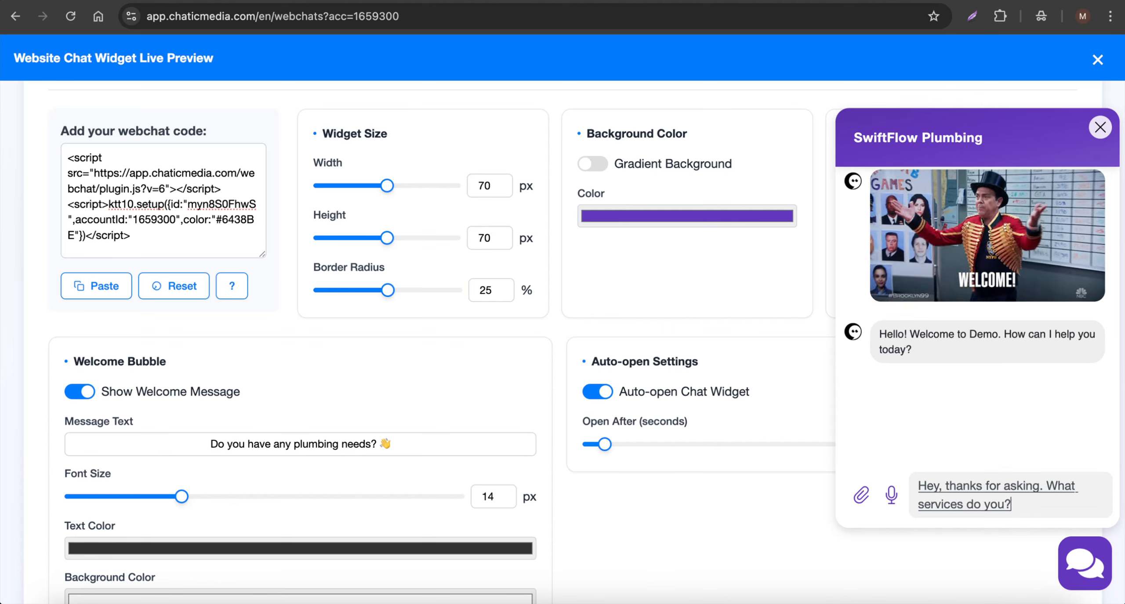
pyautogui.press('Return')
pyautogui.click(916, 516)
pyautogui.write('Cell')
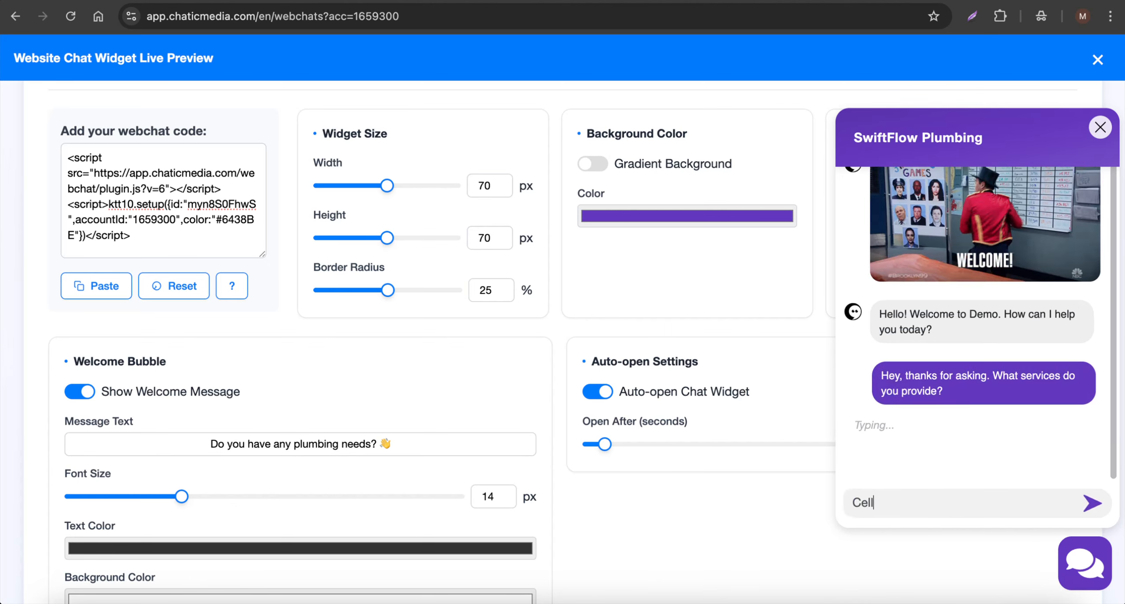
pyautogui.hotkey('ctrl', 'a')
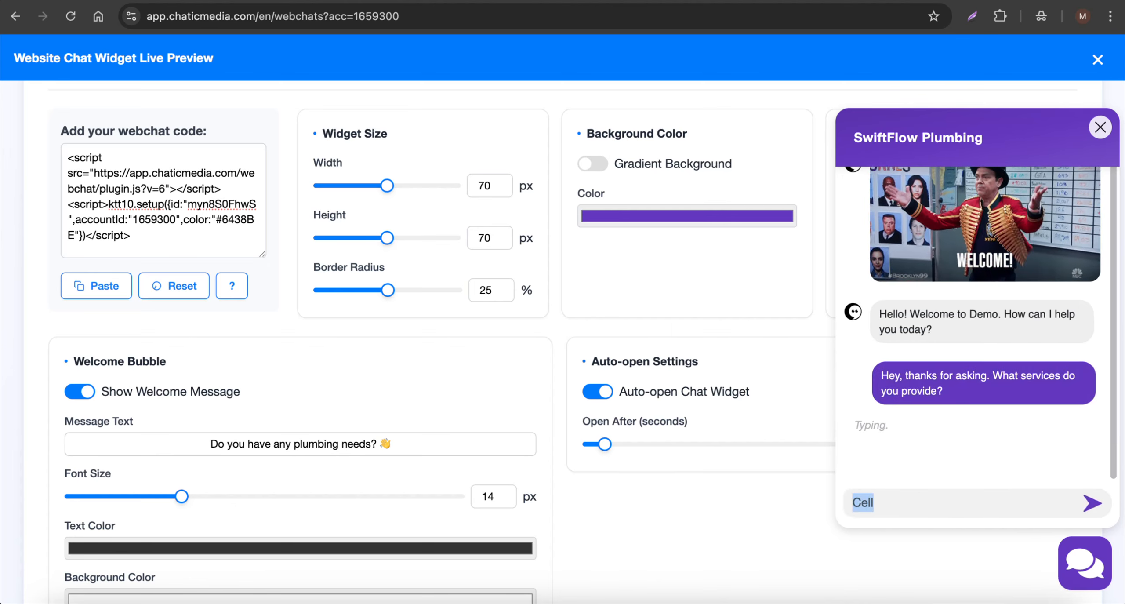
pyautogui.press('BackSpace')
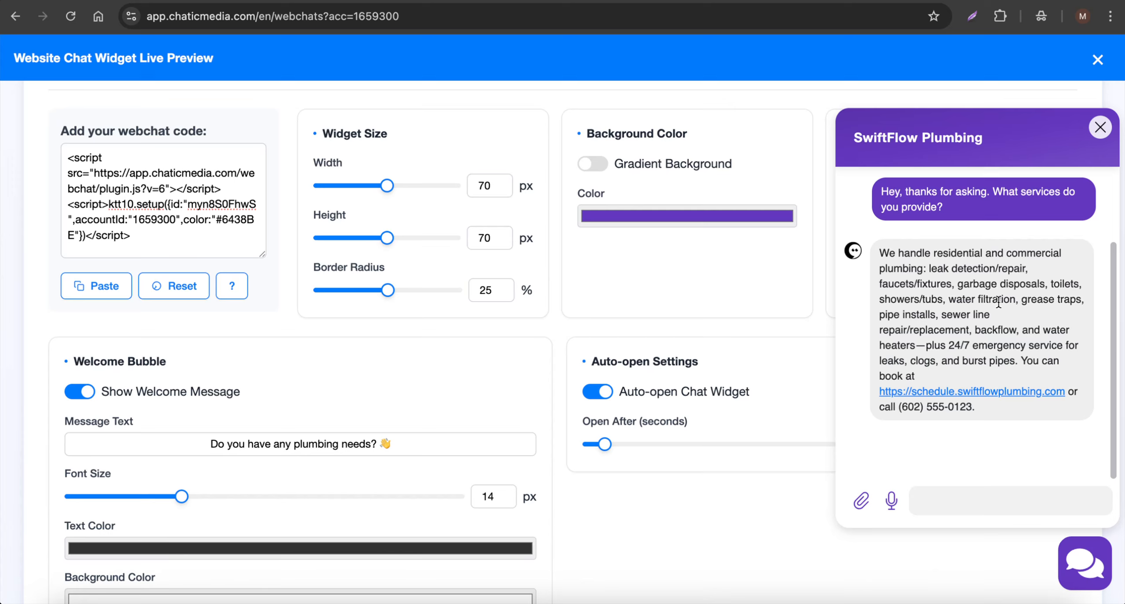
pyautogui.moveTo(906, 266); pyautogui.dragTo(1059, 283)
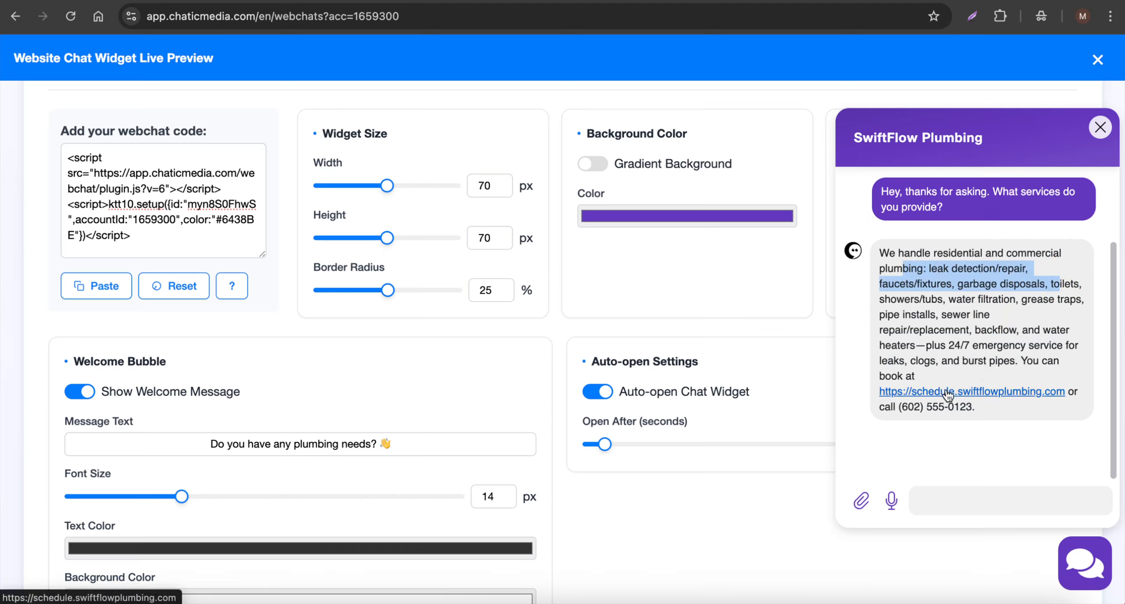
pyautogui.moveTo(975, 406); pyautogui.dragTo(890, 409)
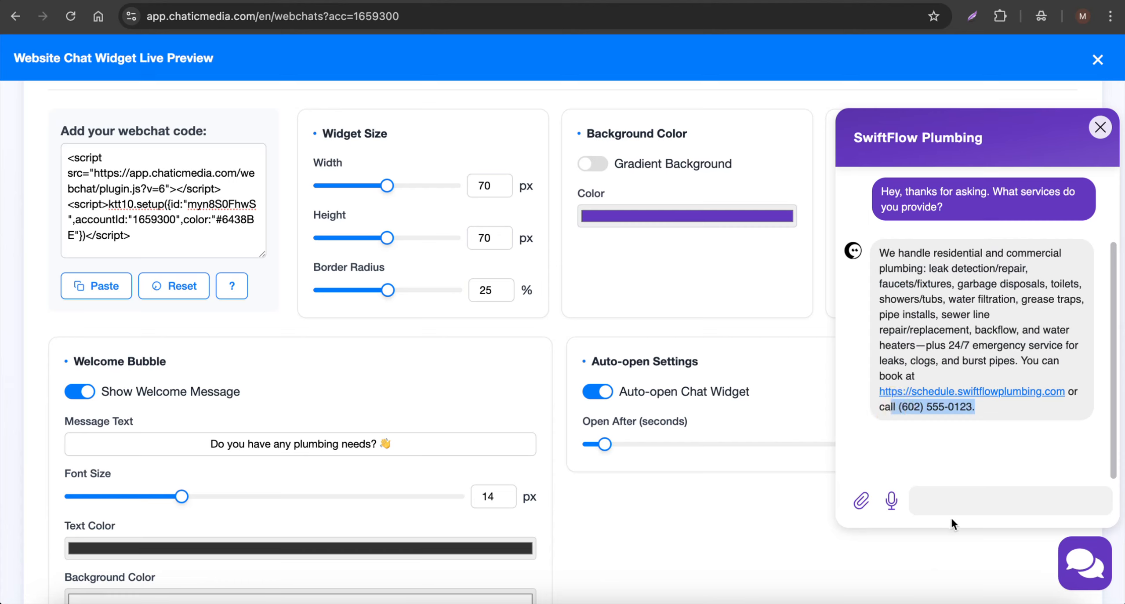
pyautogui.click(967, 498)
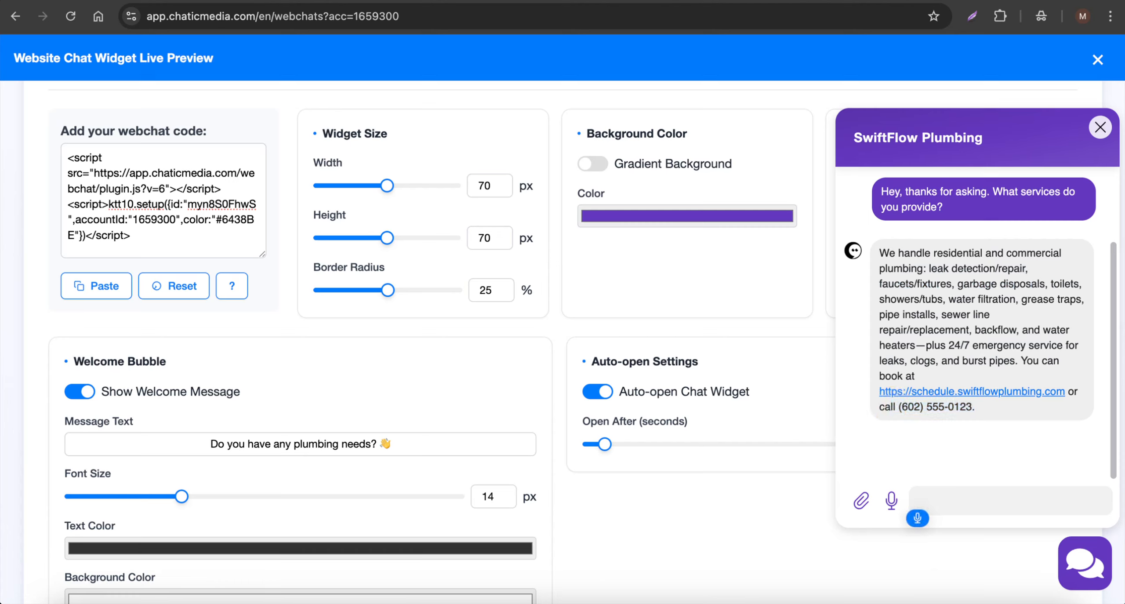
# - Ask 'I'm interested in water filteration how much does it cost?' and review the free-estimate reply
pyautogui.write("I'm interested")
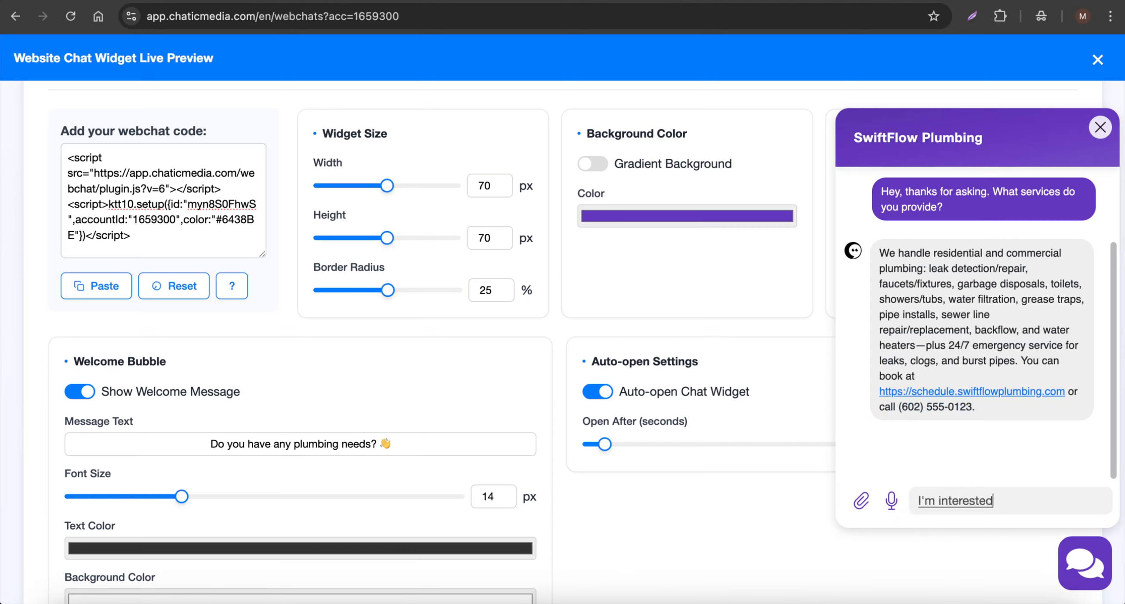
pyautogui.write(' in')
pyautogui.write(' water filteration')
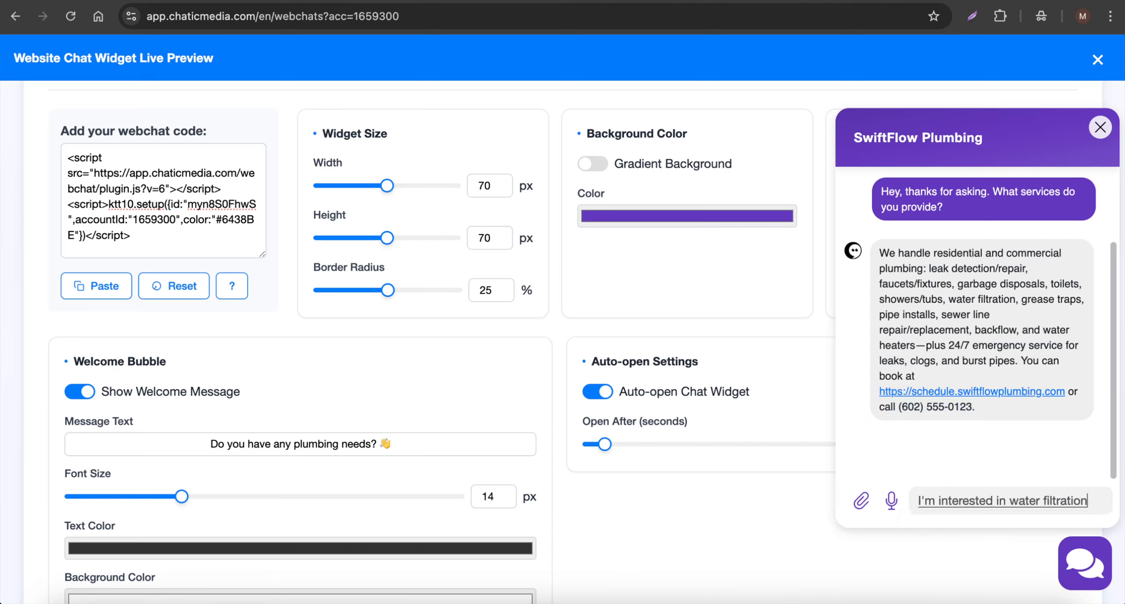
pyautogui.write(' how much does it cost?')
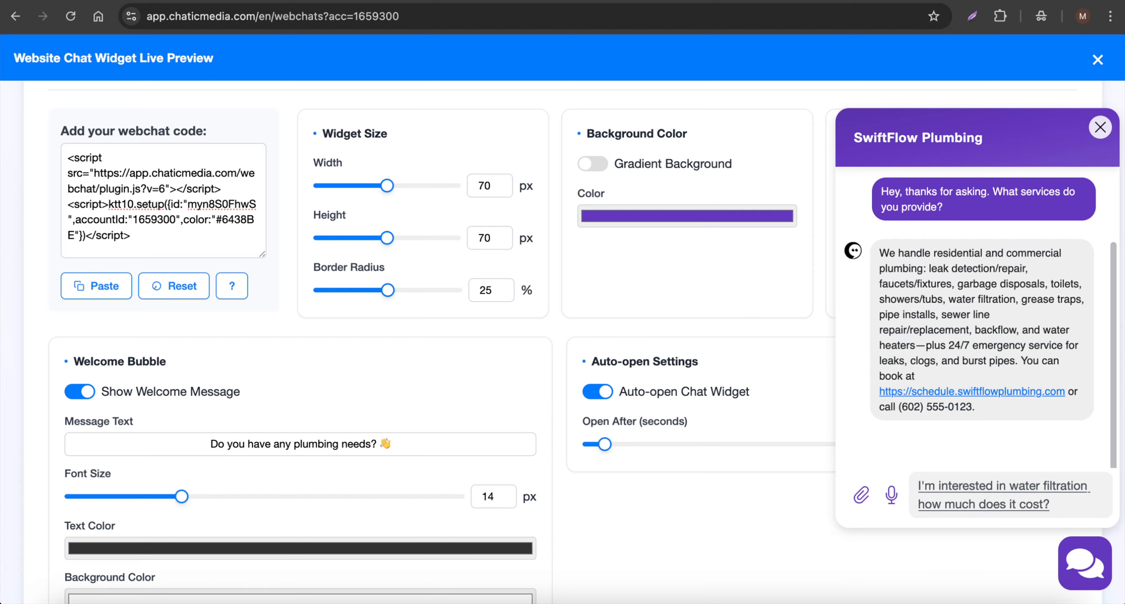
pyautogui.press('Return')
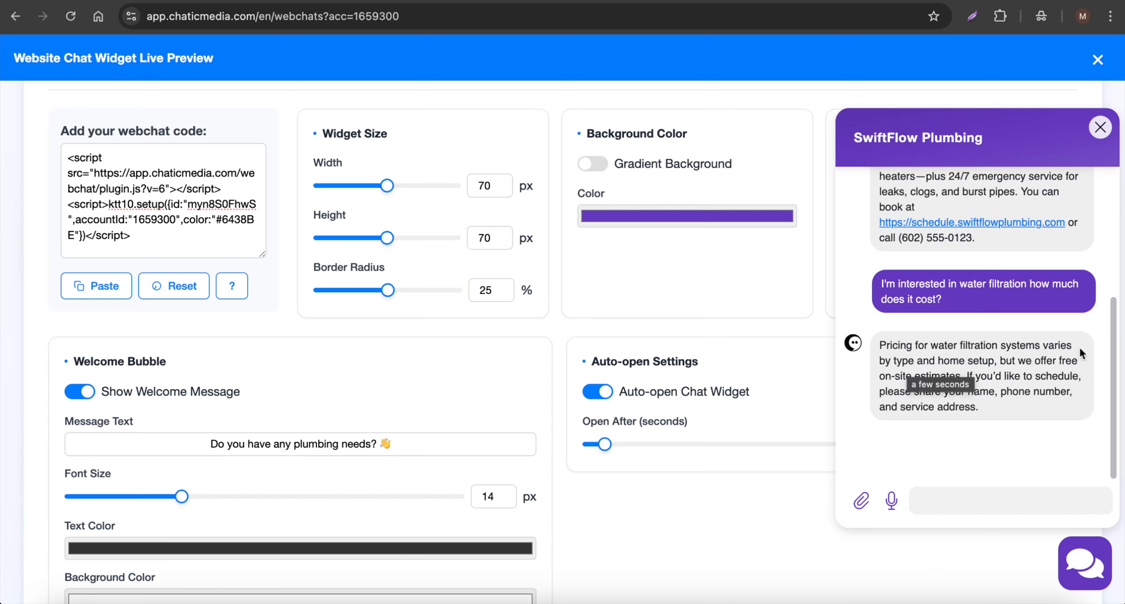
pyautogui.moveTo(961, 391); pyautogui.dragTo(1073, 409)
pyautogui.click(996, 376)
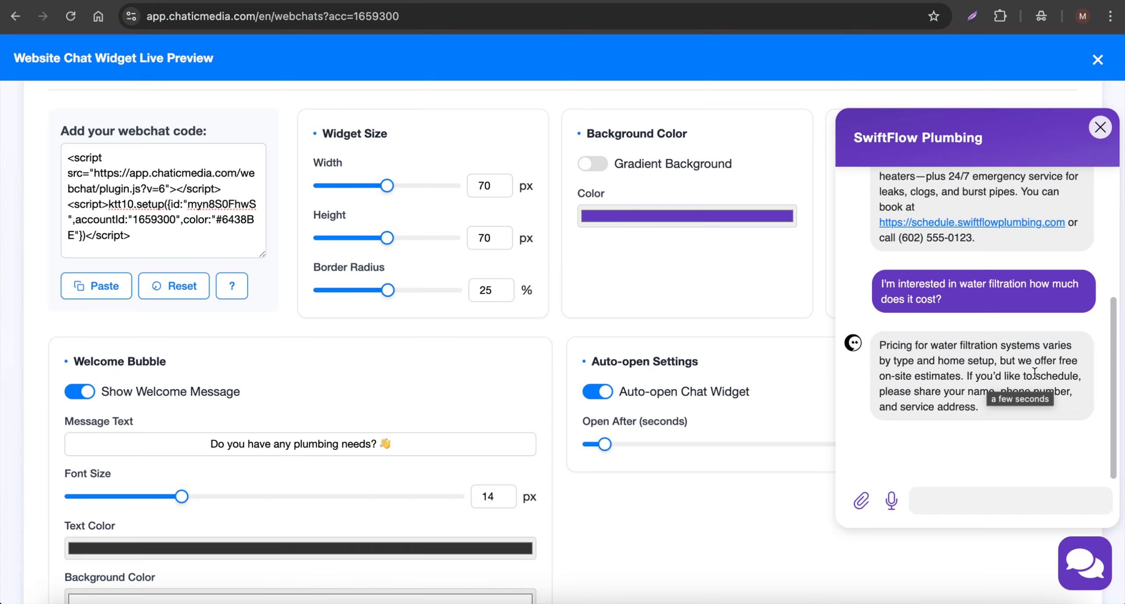
pyautogui.moveTo(983, 406); pyautogui.dragTo(912, 396)
pyautogui.moveTo(952, 301); pyautogui.dragTo(868, 287)
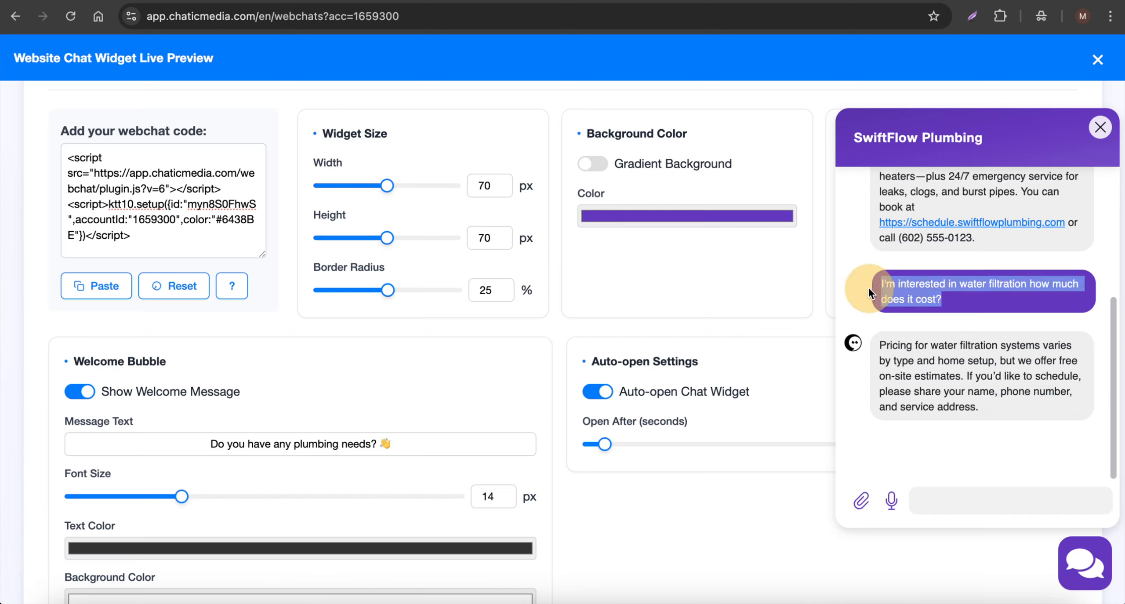
# - Dictate and send the lead's name, phone number and New York address, clearing leftover dictated text
pyautogui.click(962, 506)
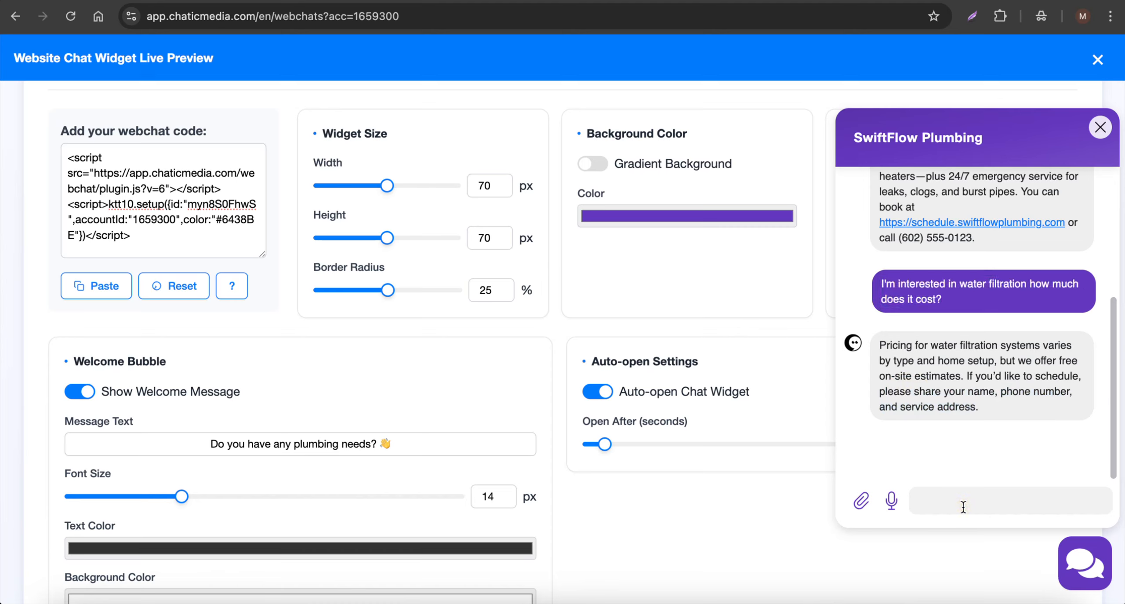
pyautogui.press('F5')
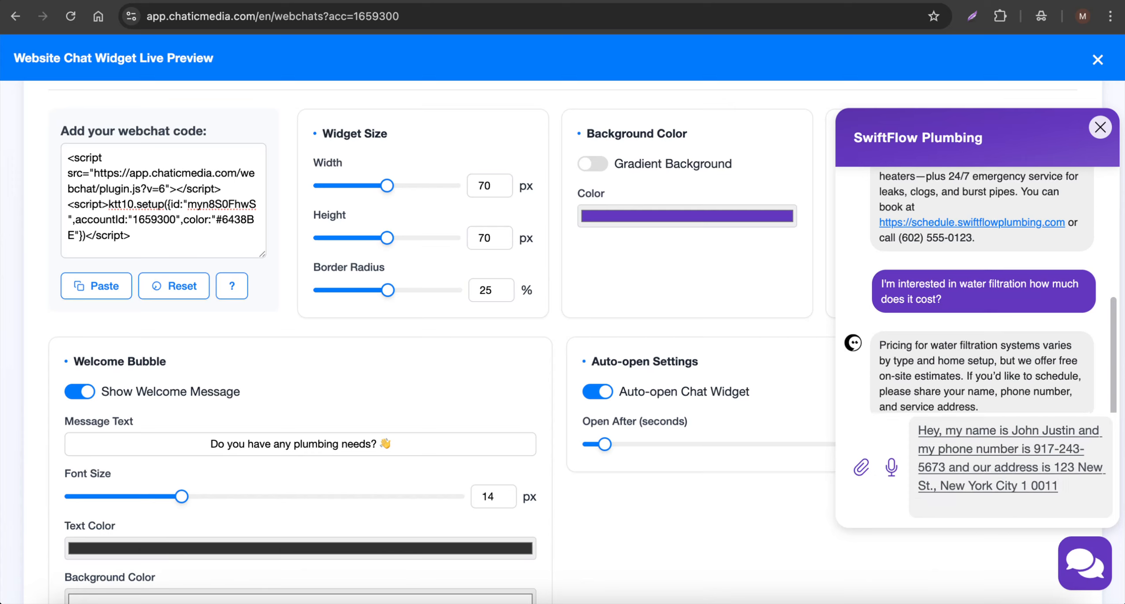
pyautogui.press('Return')
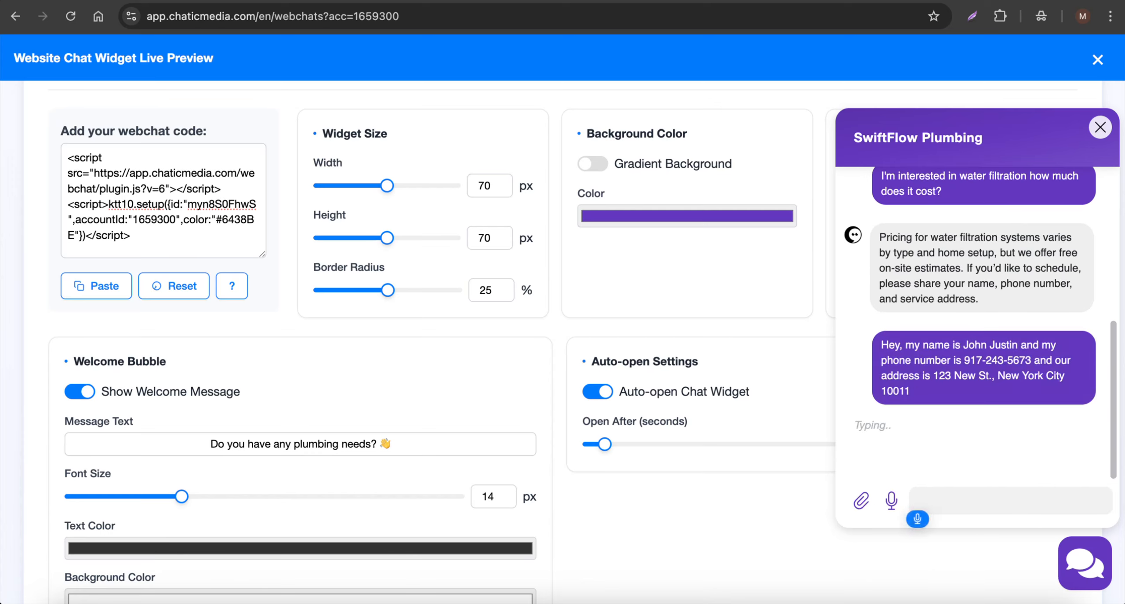
pyautogui.press('super+a')
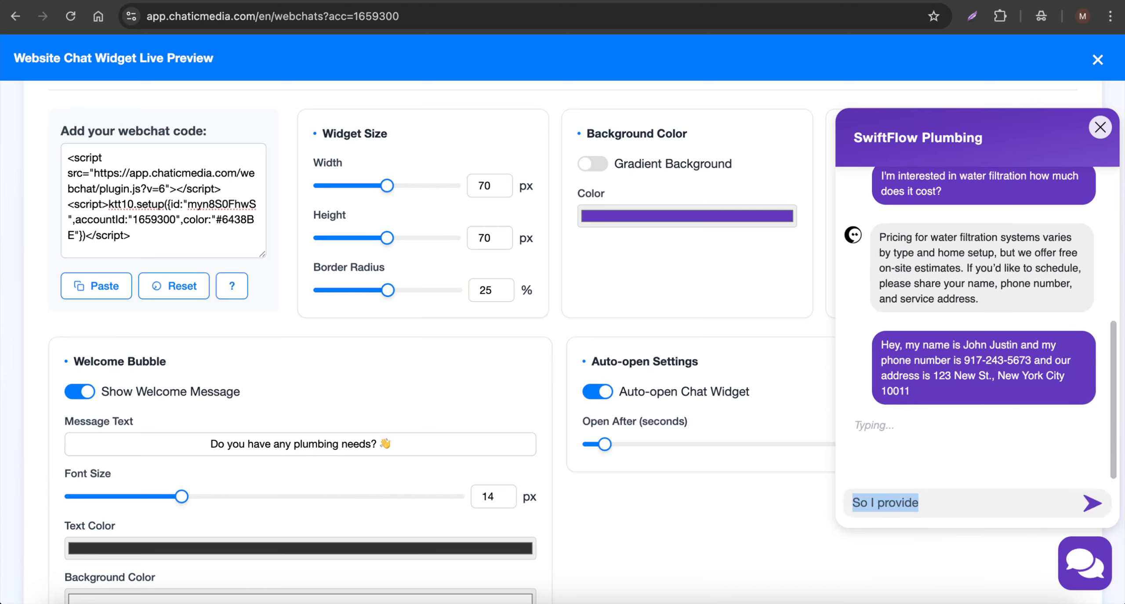
pyautogui.press('BackSpace')
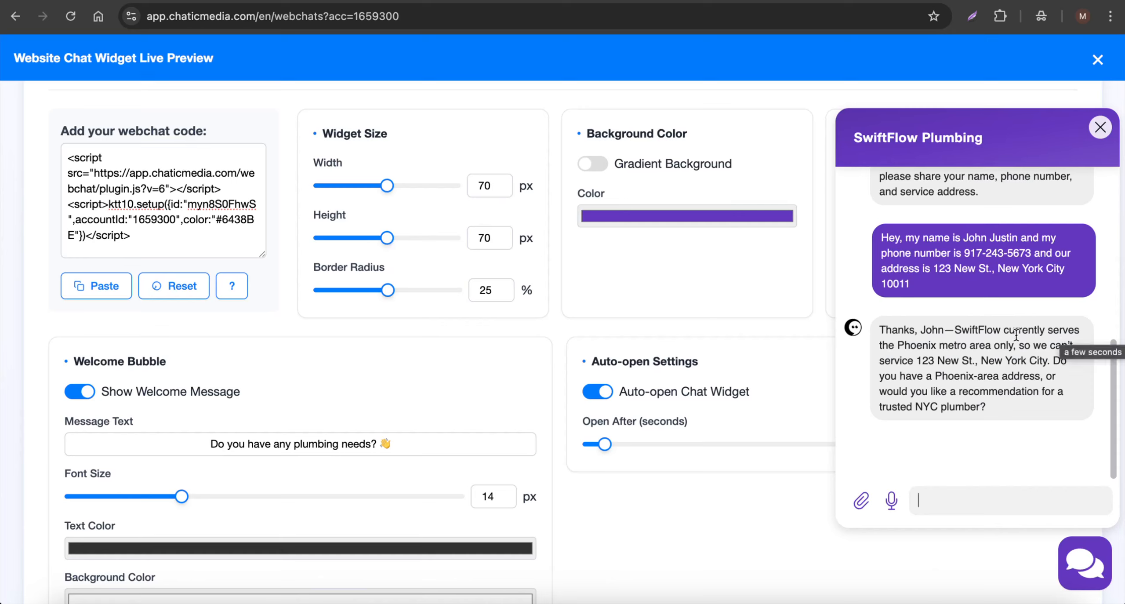
# - Review the Phoenix-metro-only reply and copy 'Phoenix metro area' for reuse
pyautogui.moveTo(896, 345); pyautogui.dragTo(1020, 343)
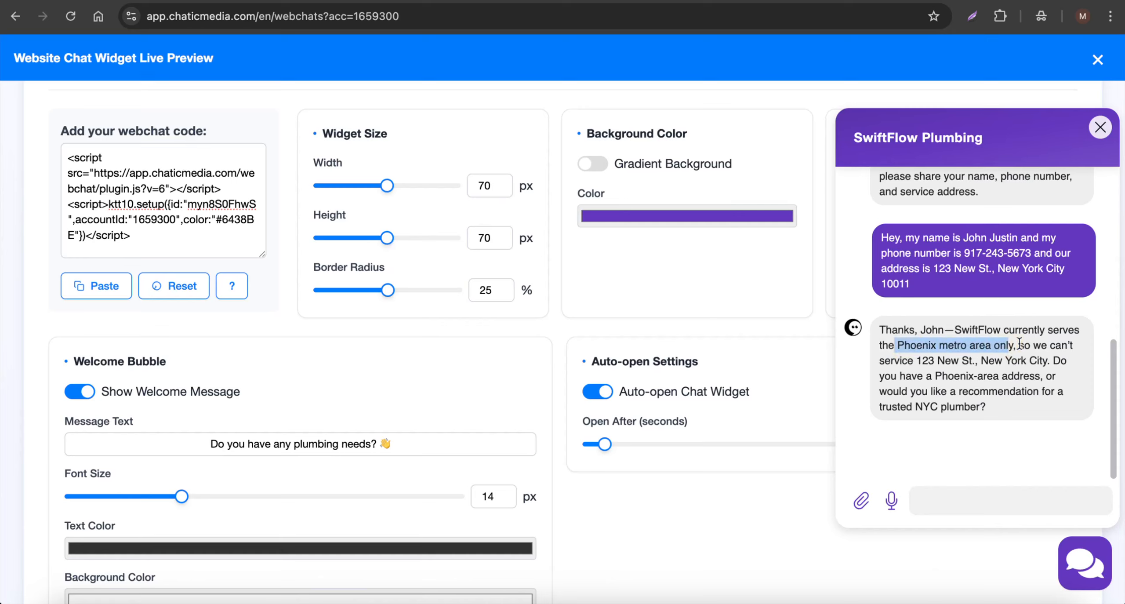
pyautogui.click(917, 363)
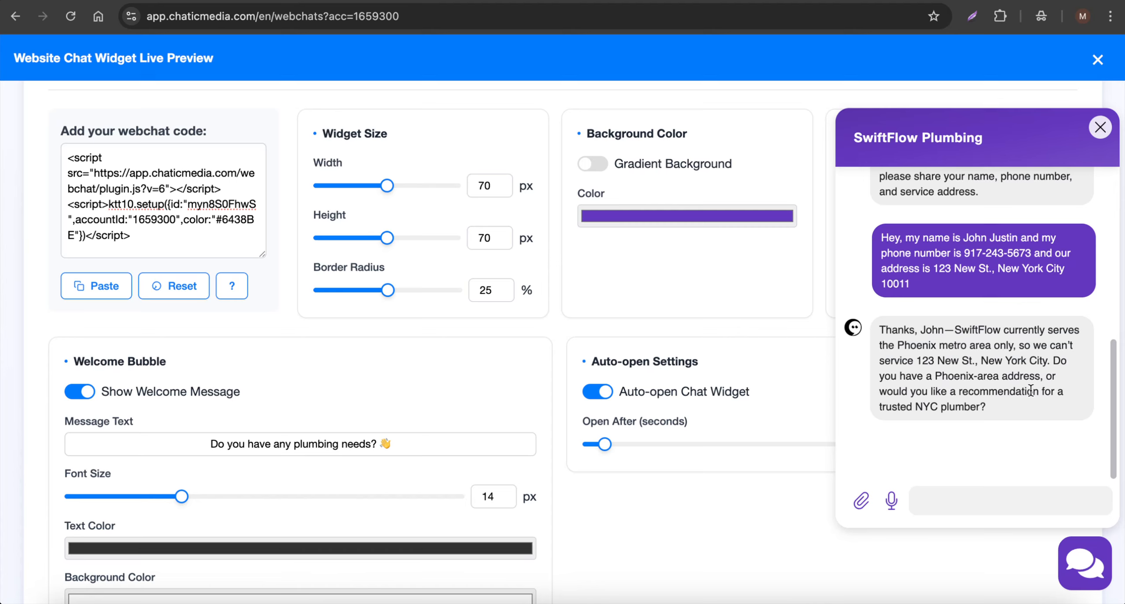
pyautogui.moveTo(997, 415); pyautogui.dragTo(876, 412)
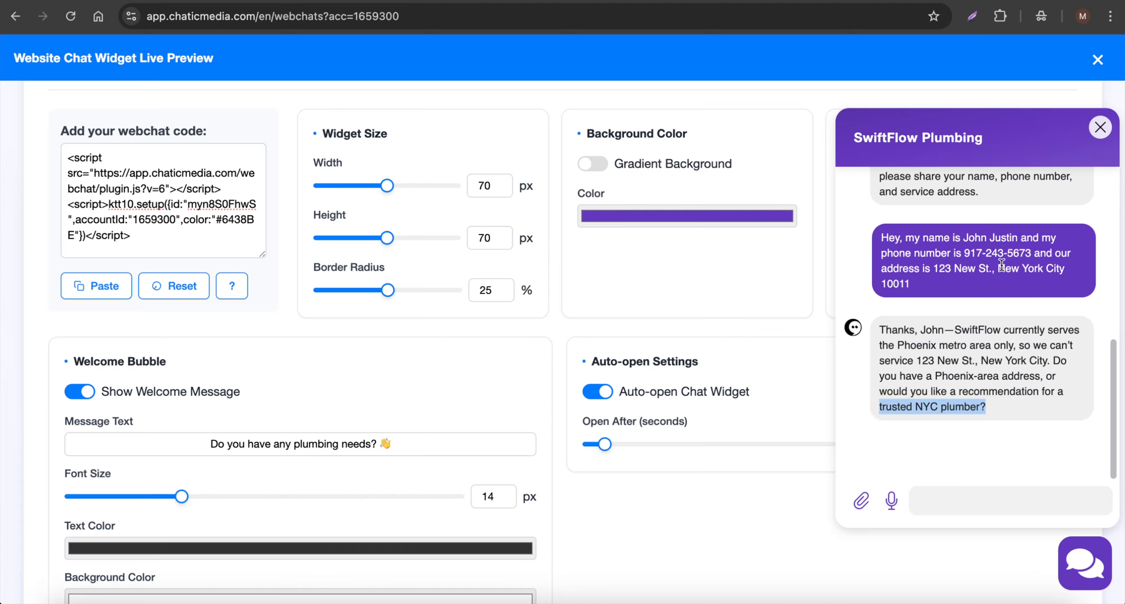
pyautogui.moveTo(934, 270); pyautogui.dragTo(972, 272)
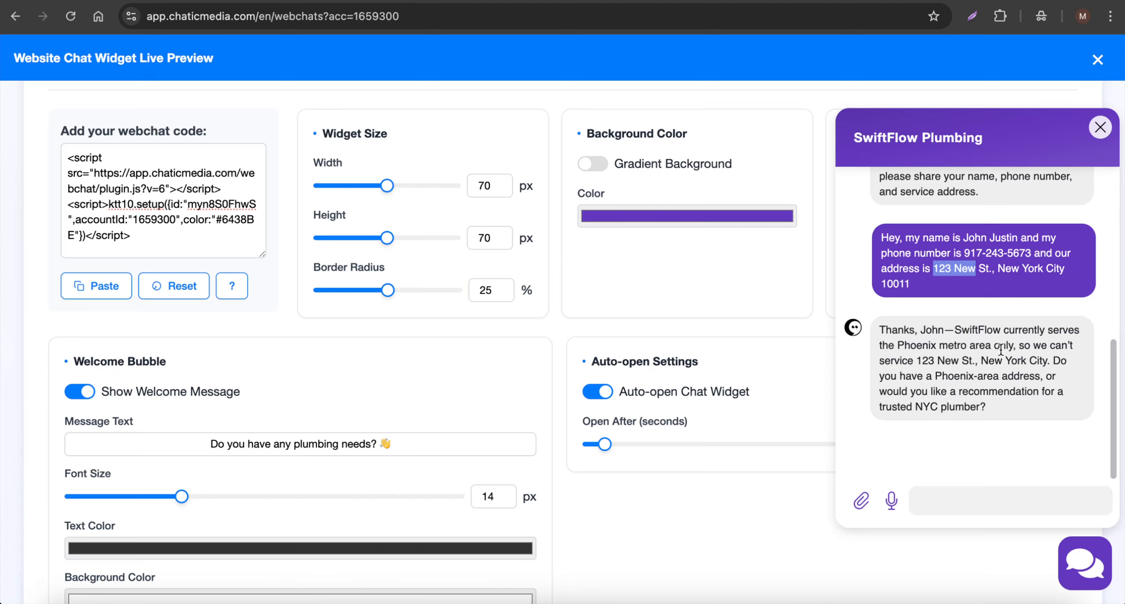
pyautogui.moveTo(895, 346); pyautogui.dragTo(996, 345)
pyautogui.press('super+c')
# - Send a short message giving a street address in the Phoenix metro area
pyautogui.click(963, 509)
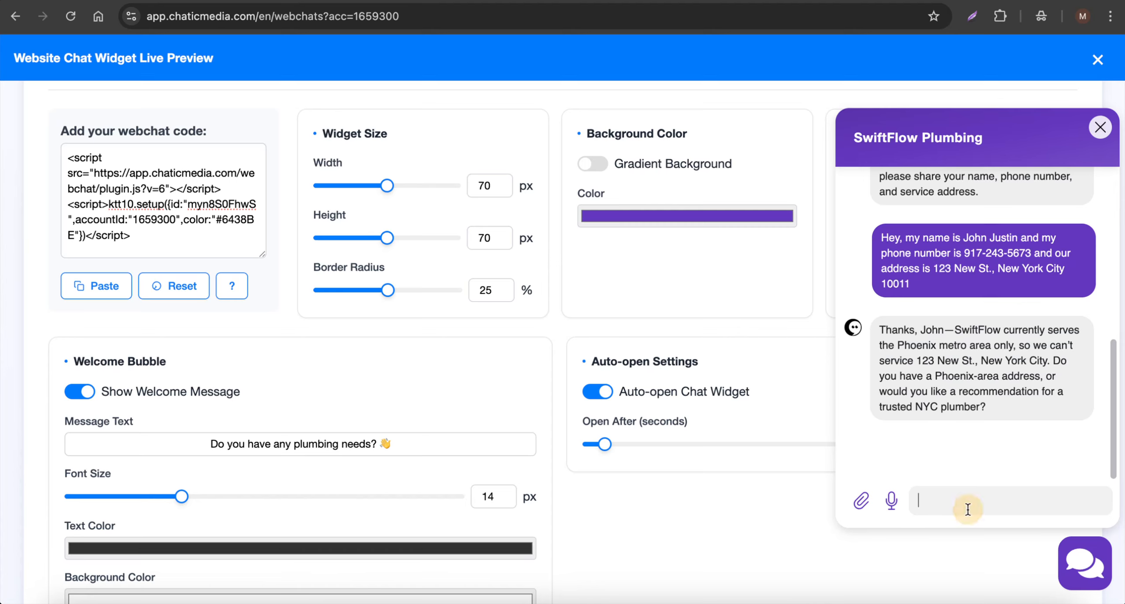
pyautogui.write('12 st,')
pyautogui.press('super+v')
pyautogui.write('o')
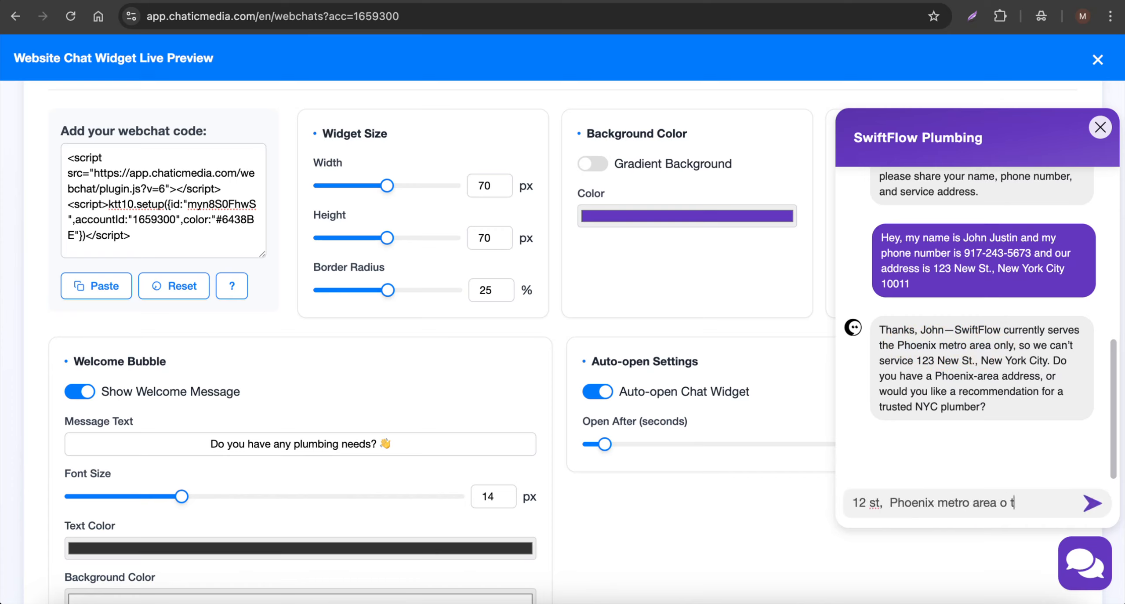
pyautogui.write(' this is my ad')
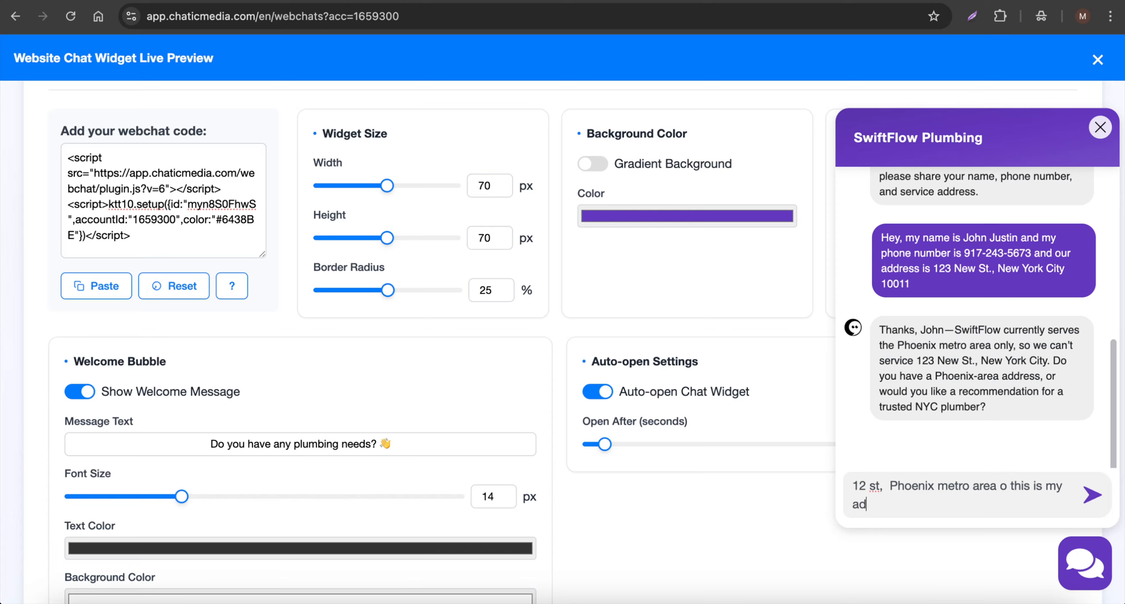
pyautogui.write('dress')
pyautogui.press('Return')
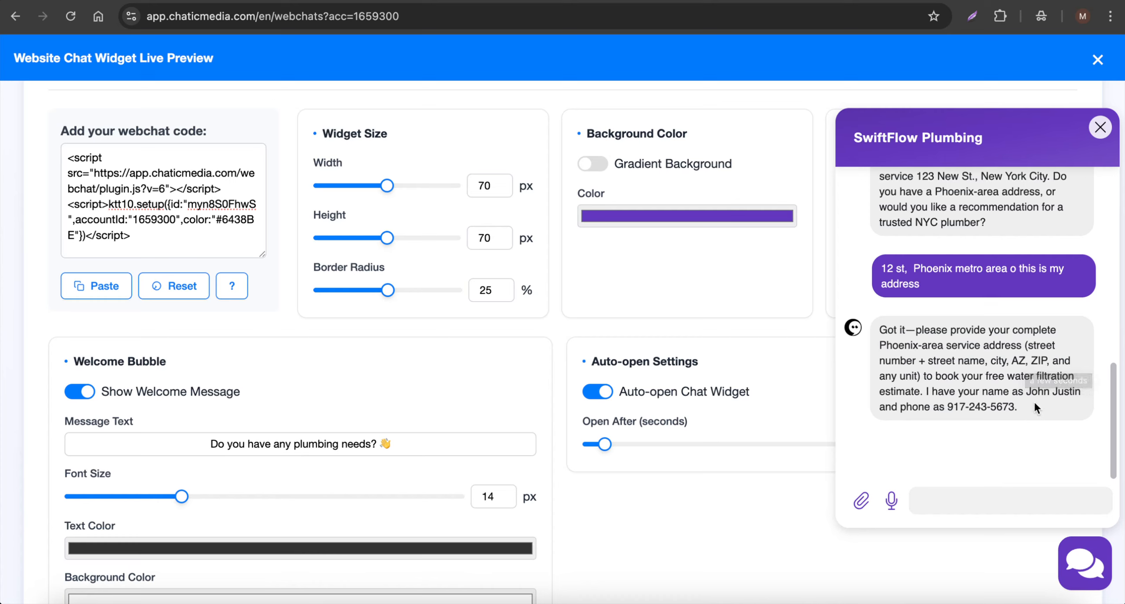
# - Paste and send the full Phoenix service address so the bot confirms an agent will follow up
pyautogui.moveTo(1034, 400); pyautogui.dragTo(878, 328)
pyautogui.click(965, 476)
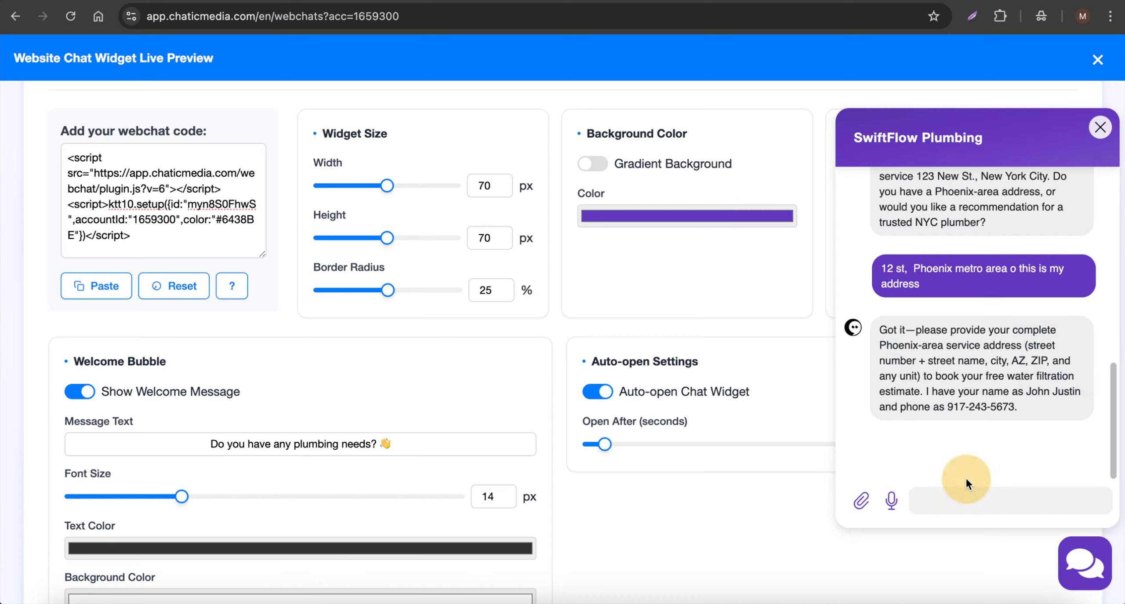
pyautogui.click(931, 504)
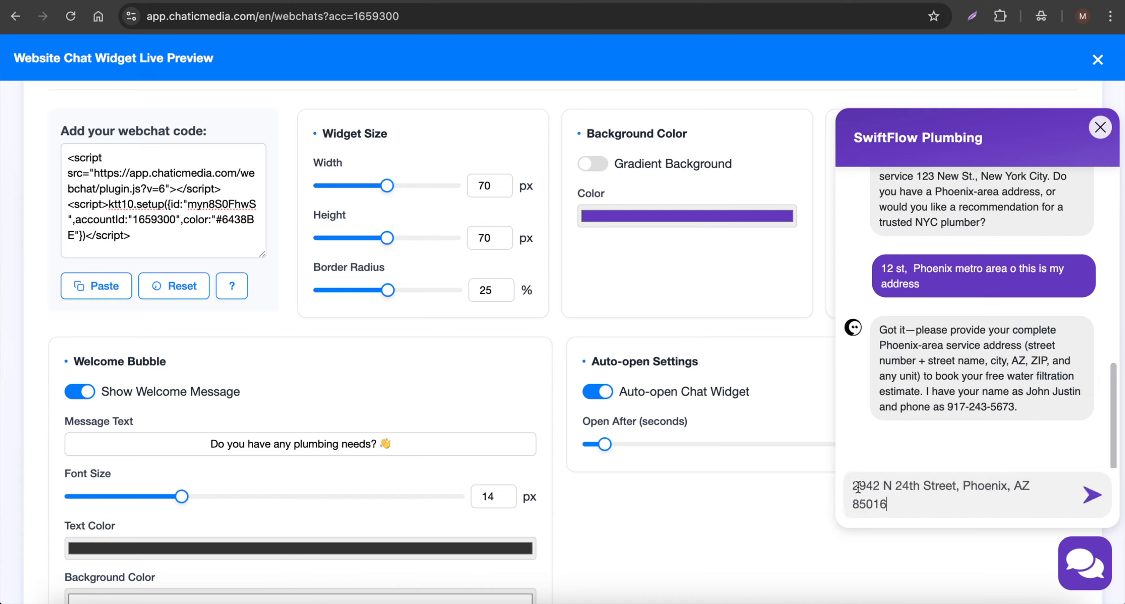
pyautogui.click(1095, 501)
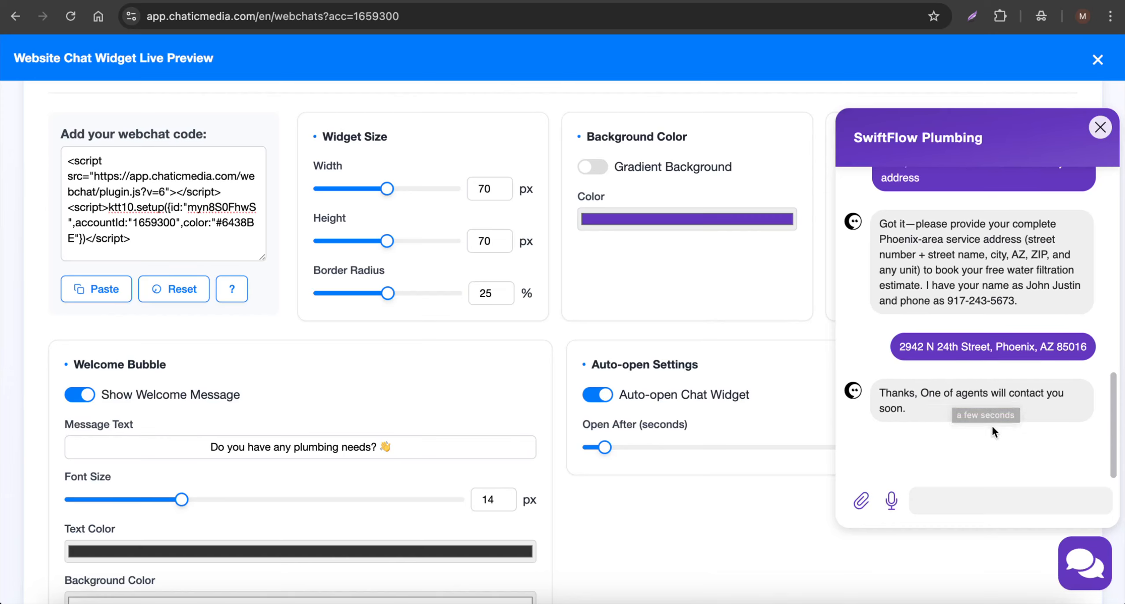
pyautogui.scroll(3, 992, 432)
# - Close the preview chat and copy the Final Chat Widget Code
pyautogui.click(1100, 129)
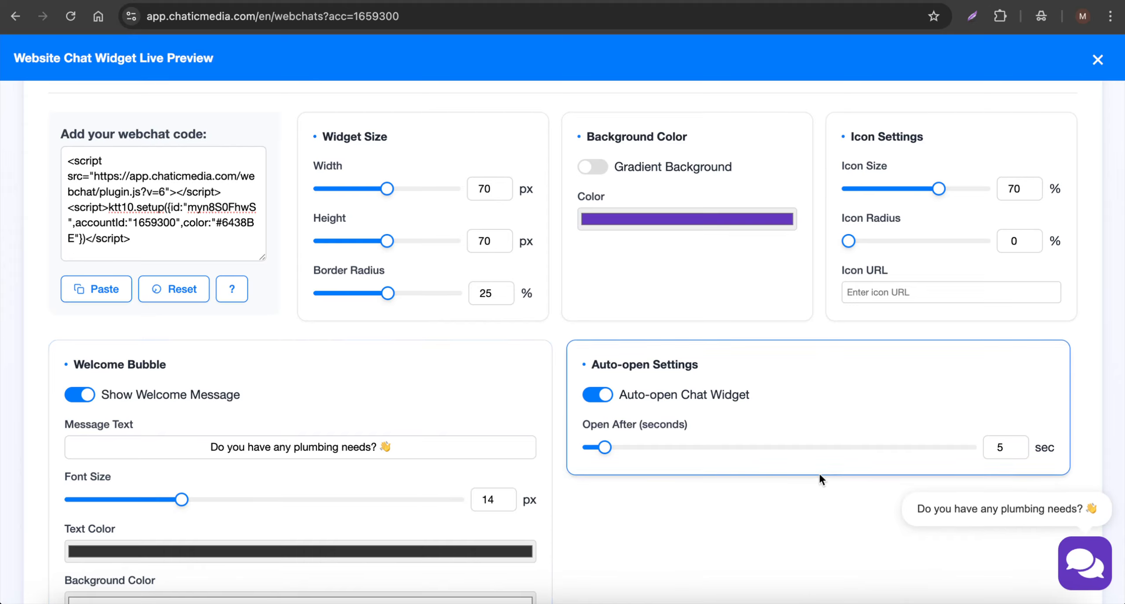
pyautogui.scroll(-4, 819, 472)
pyautogui.scroll(-2, 818, 472)
pyautogui.scroll(1, 818, 473)
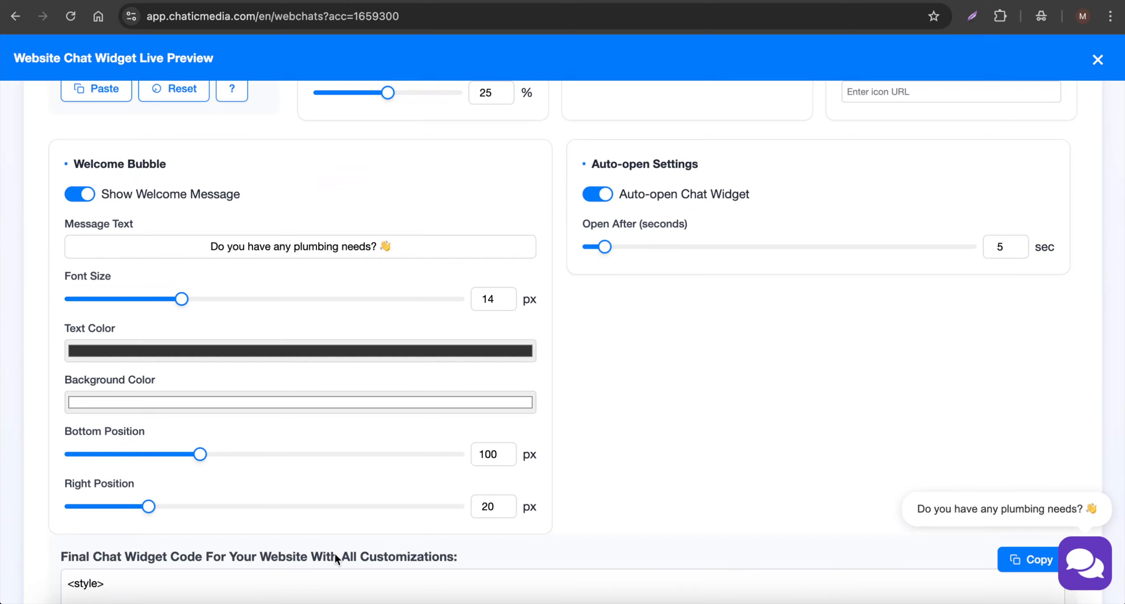
pyautogui.click(1018, 558)
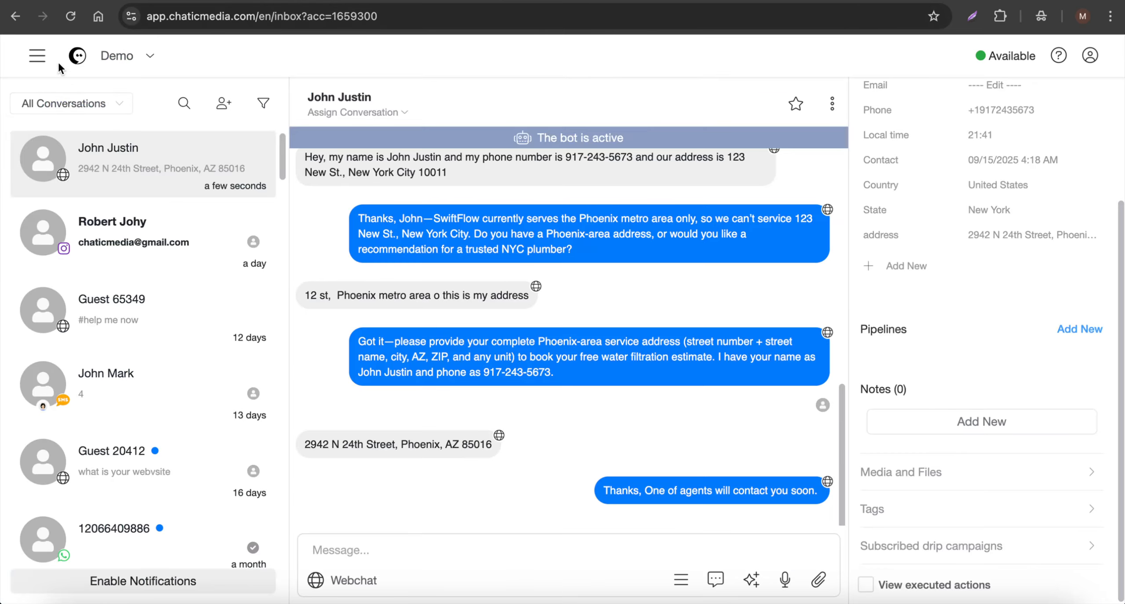
# - Create a new flow named LP from the Flows list
pyautogui.click(38, 55)
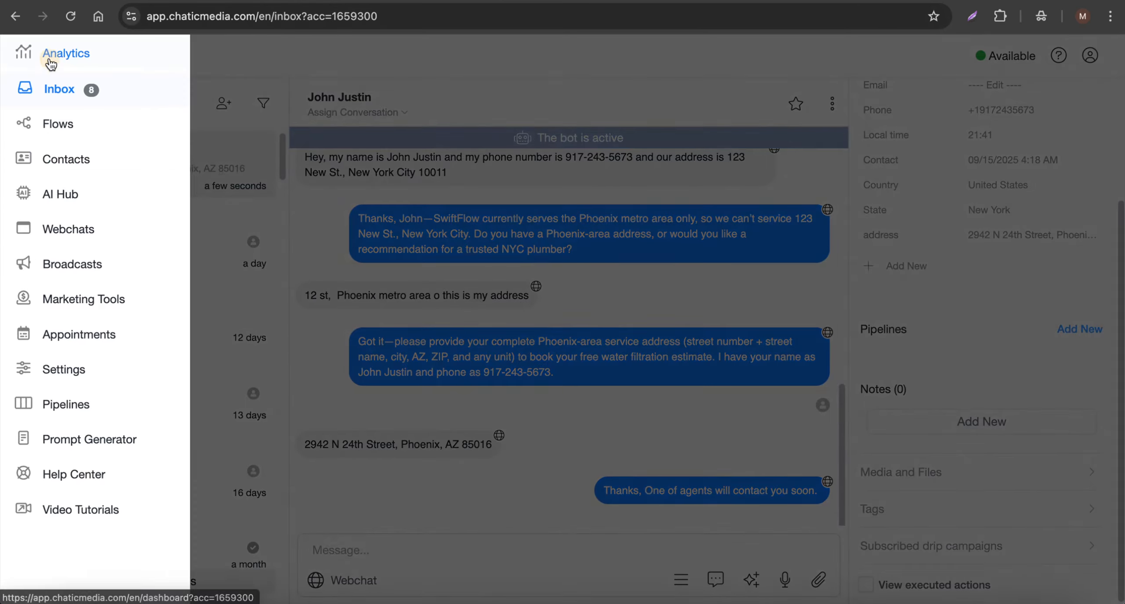
pyautogui.click(64, 128)
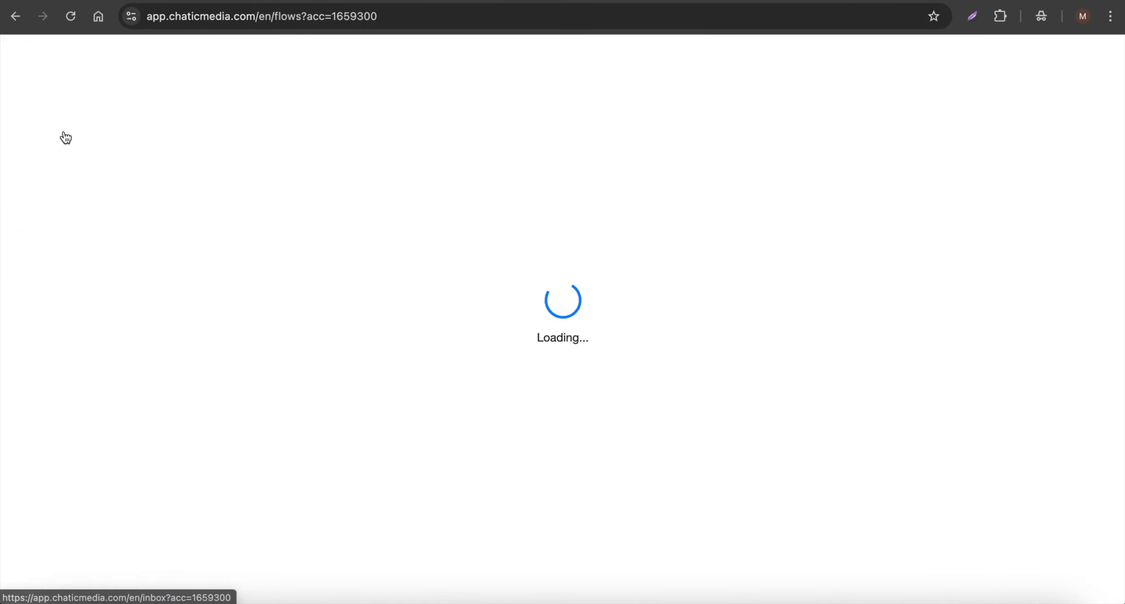
pyautogui.click(938, 254)
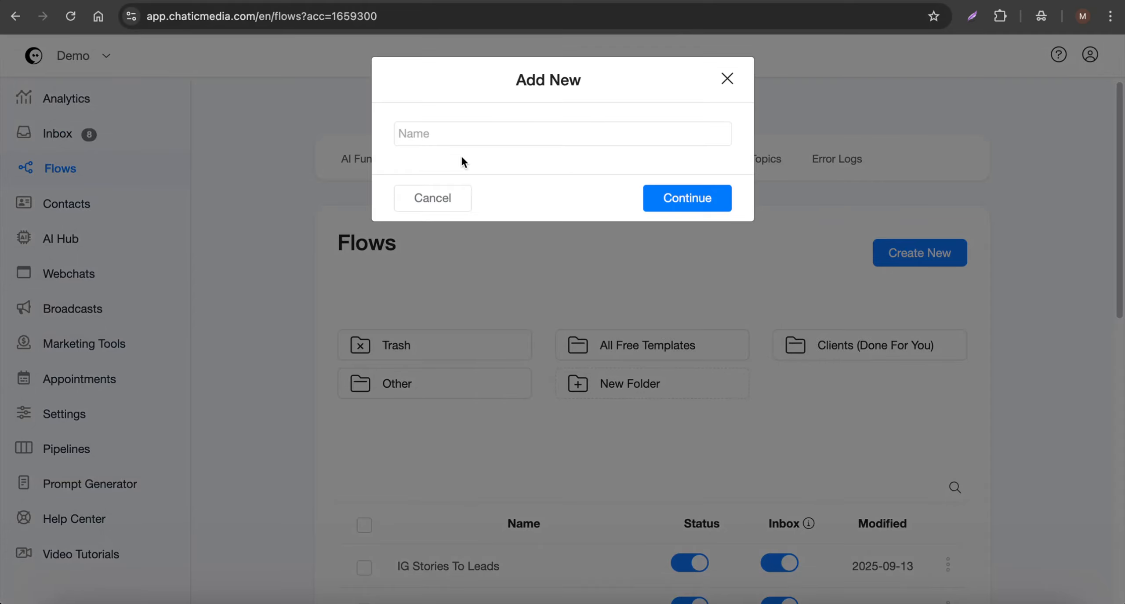
pyautogui.click(479, 135)
pyautogui.press('Return')
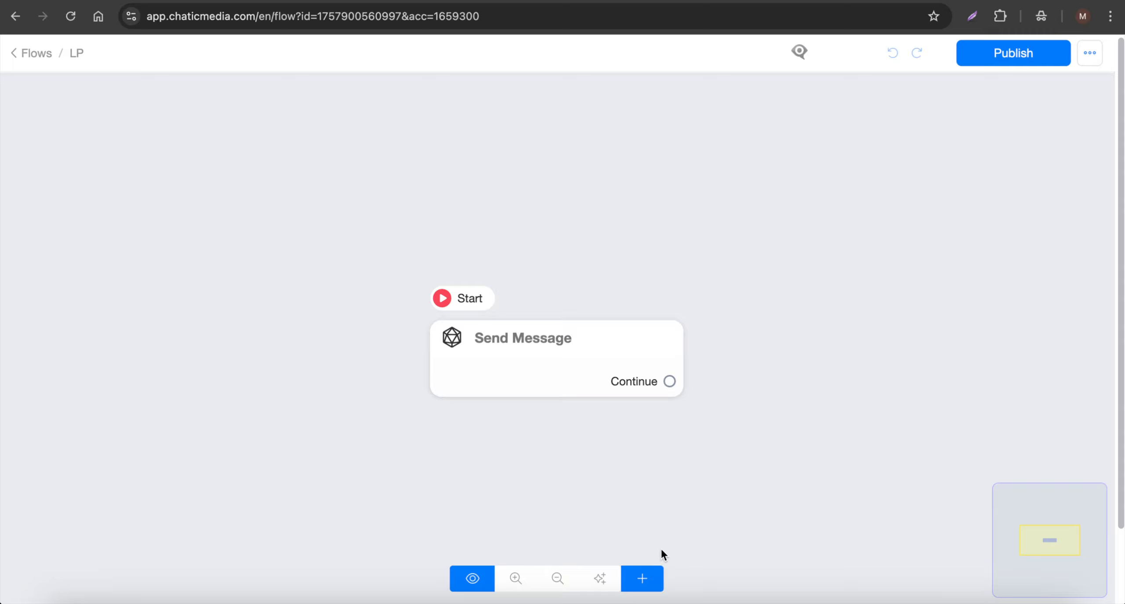
# - Add a Landing Page step with headline 'sample website..' and an empty Code block
pyautogui.click(642, 578)
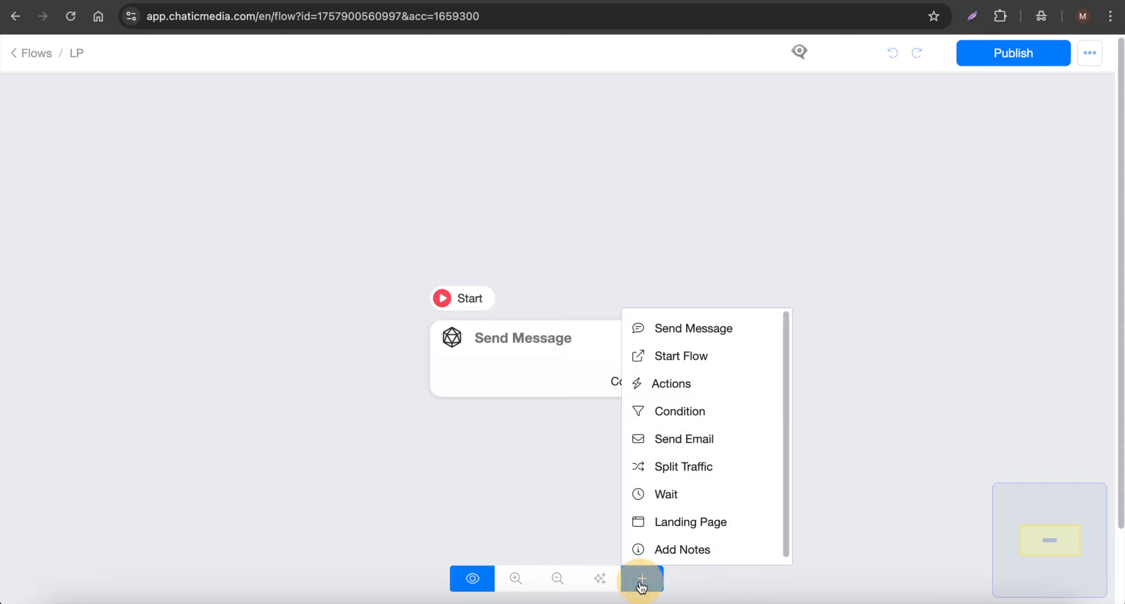
pyautogui.click(699, 514)
pyautogui.click(912, 402)
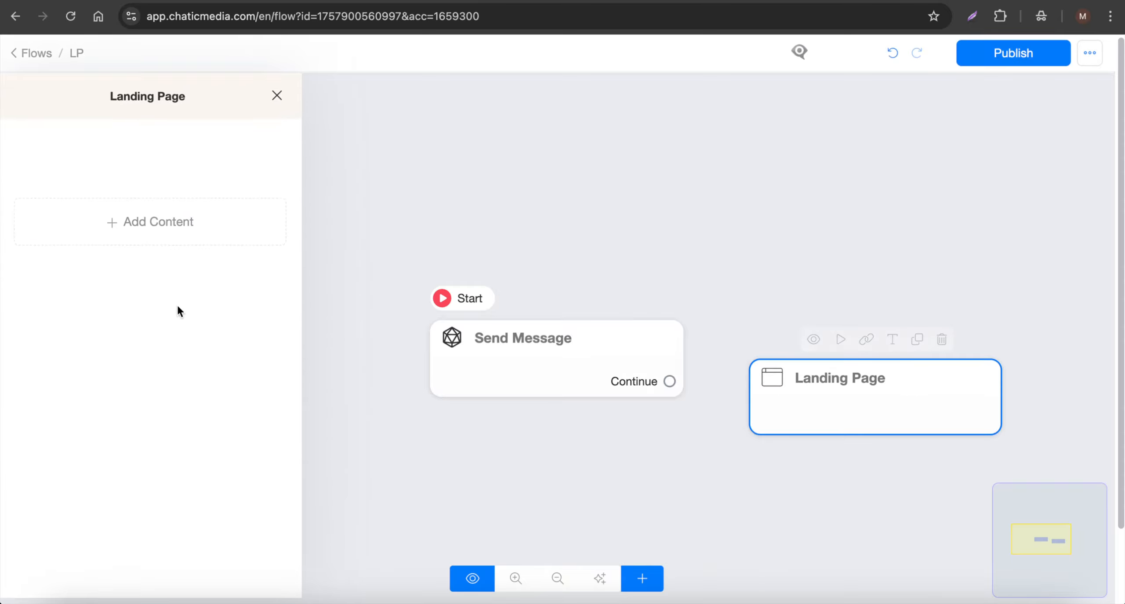
pyautogui.click(83, 212)
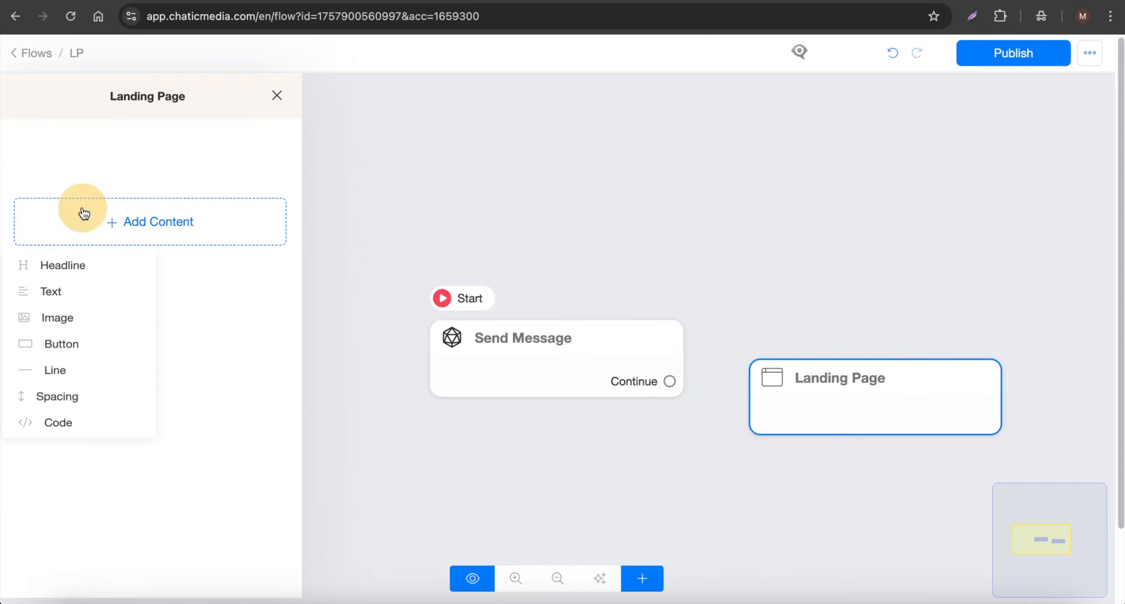
pyautogui.click(72, 273)
pyautogui.click(128, 193)
pyautogui.write('sample website..')
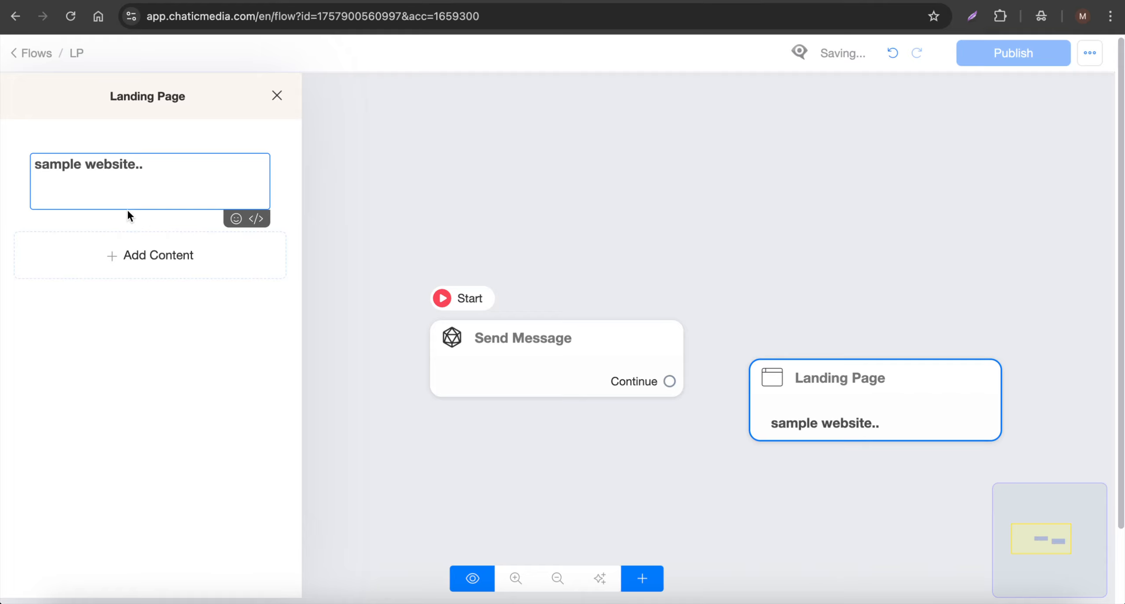
pyautogui.click(120, 260)
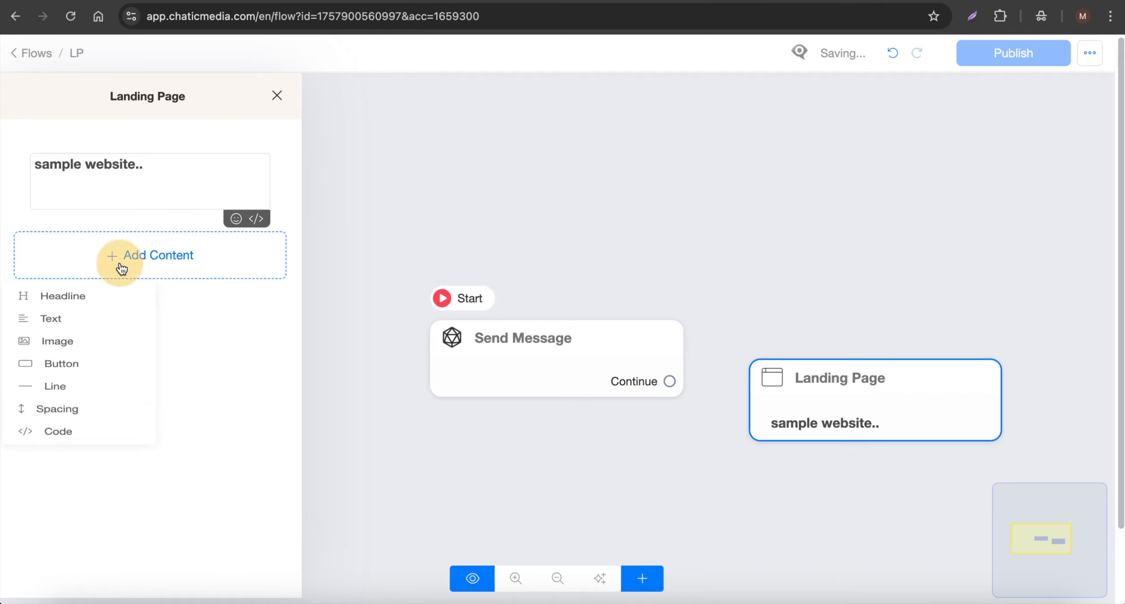
pyautogui.click(75, 474)
pyautogui.click(115, 252)
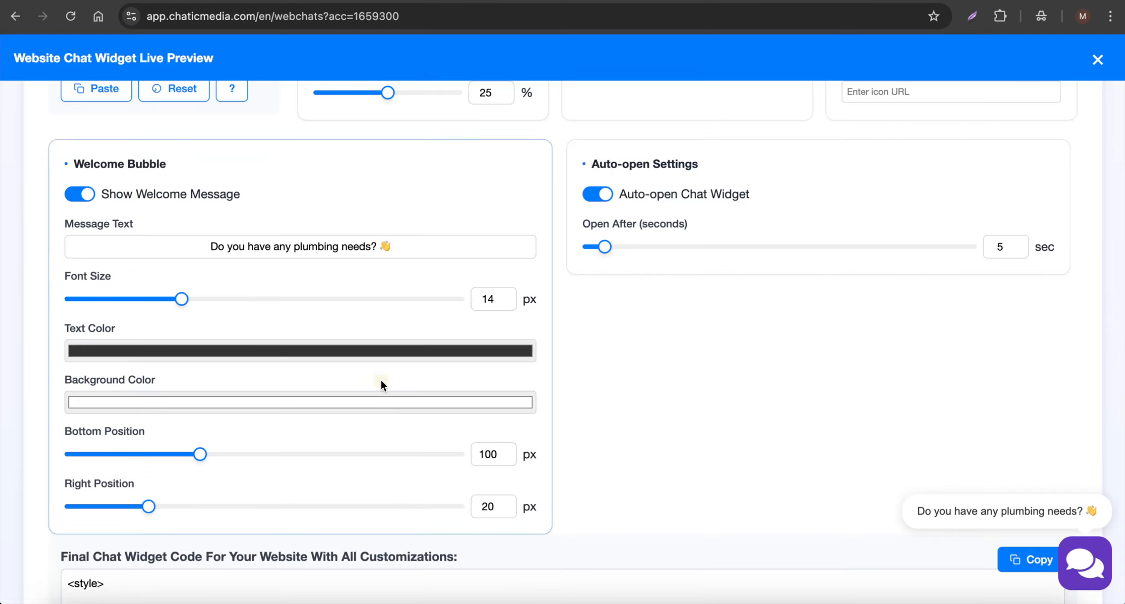
# - Copy the chat widget embed code and paste it into the landing page's Code block
pyautogui.scroll(-4, 417, 391)
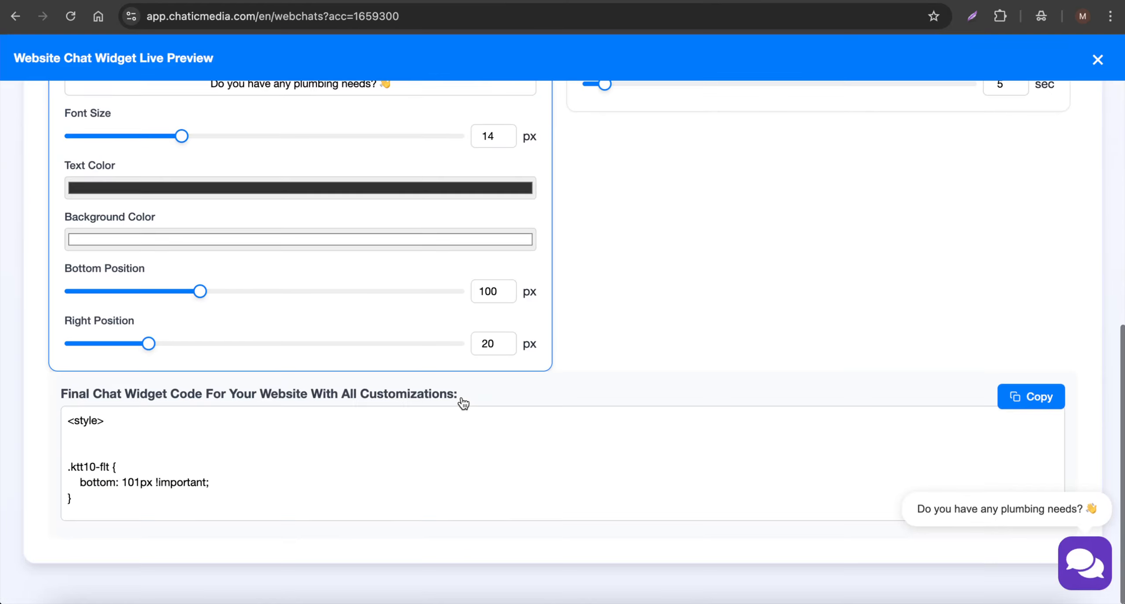
pyautogui.scroll(3, 1032, 407)
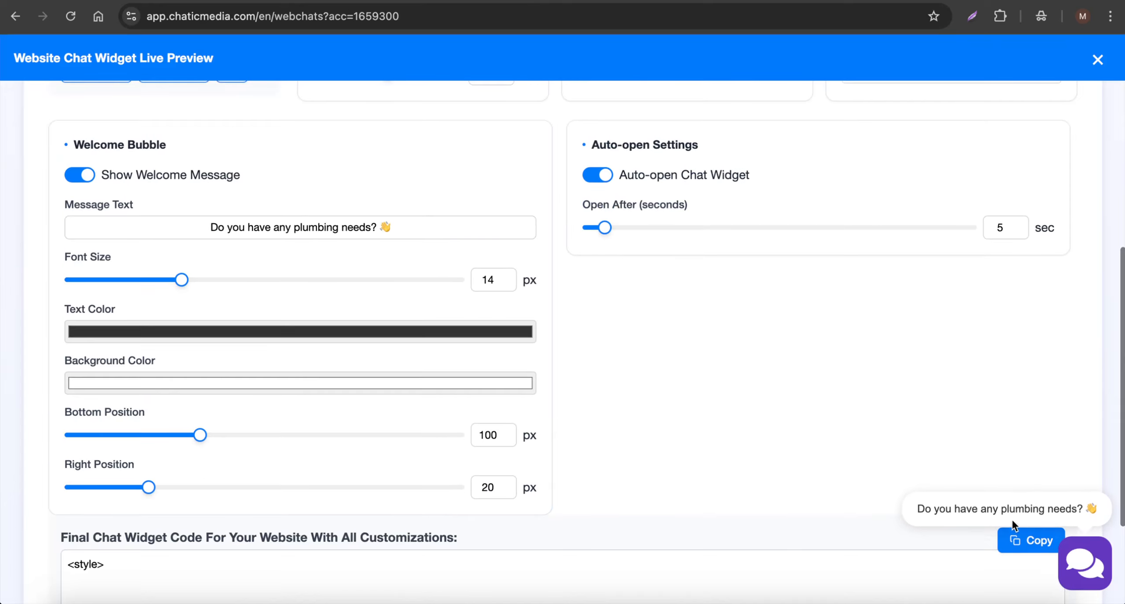
pyautogui.click(1017, 544)
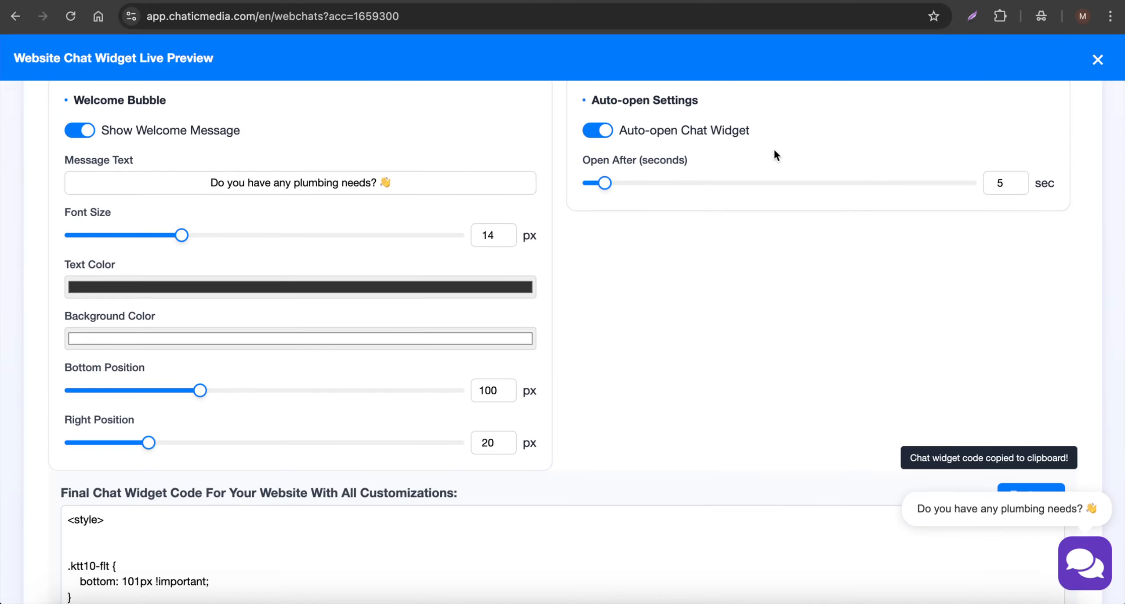
pyautogui.click(687, 4)
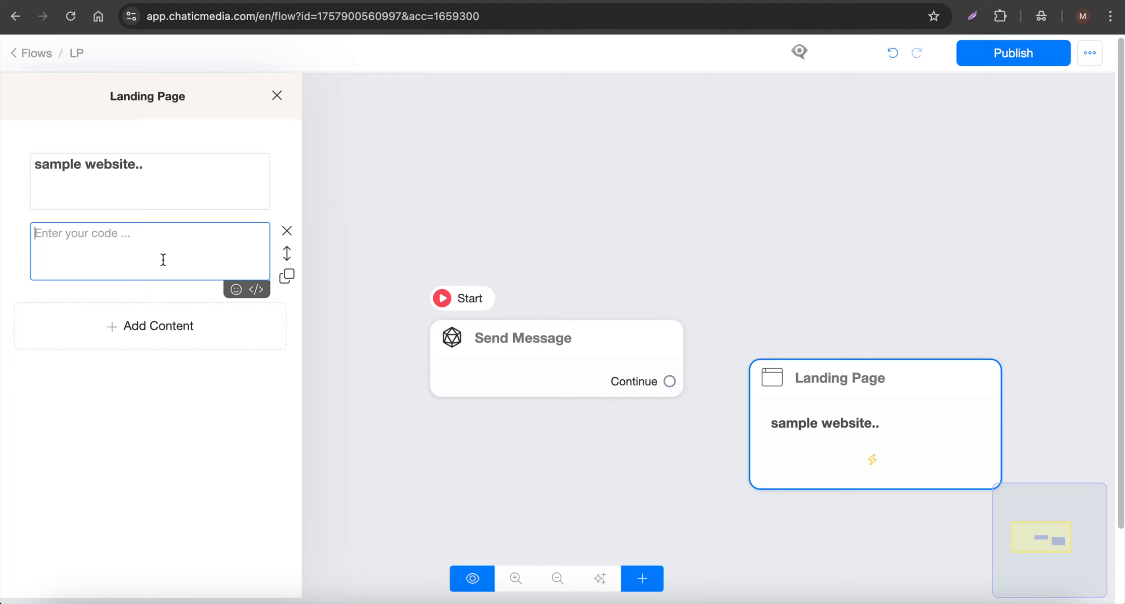
pyautogui.press('super+v')
# - Publish the LP flow and preview its Landing Page step
pyautogui.click(704, 189)
pyautogui.moveTo(861, 251); pyautogui.dragTo(569, 254)
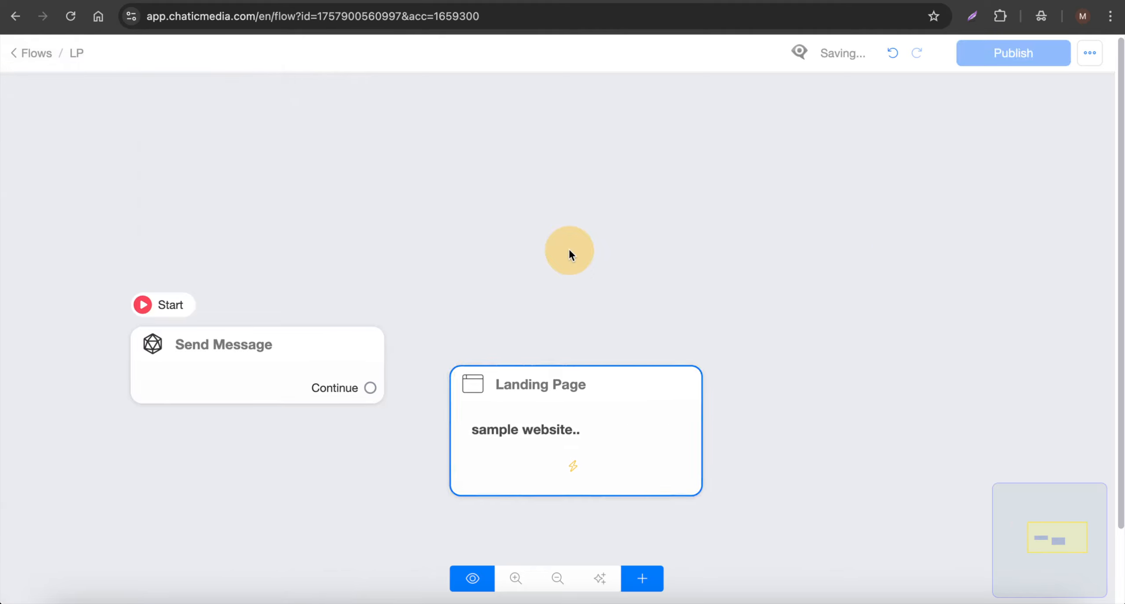
pyautogui.scroll(2, 673, 397)
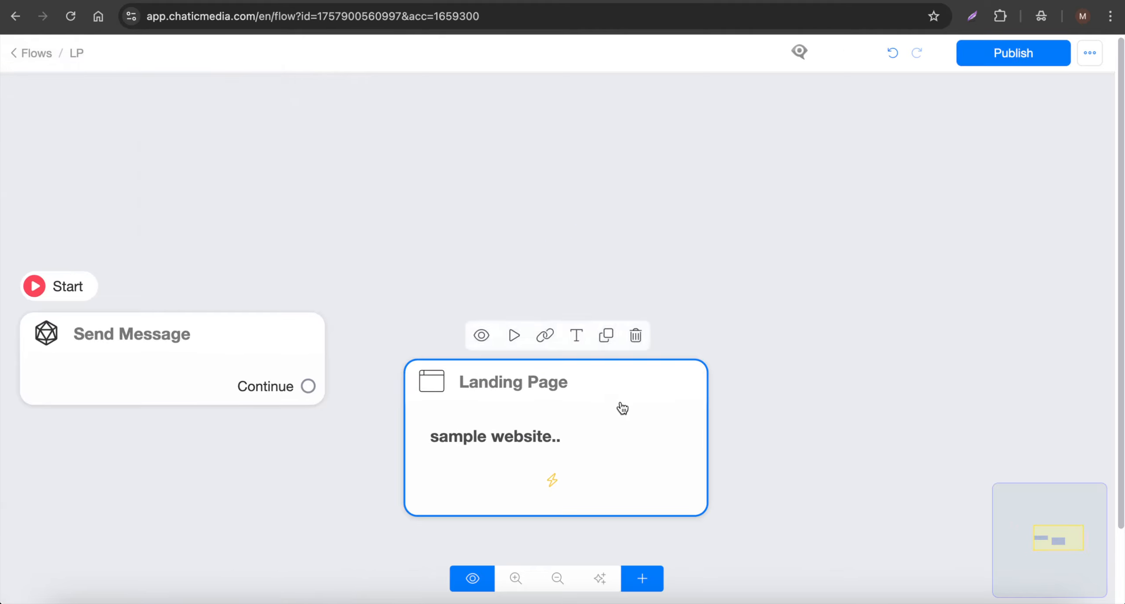
pyautogui.click(1014, 56)
pyautogui.click(492, 373)
pyautogui.click(483, 335)
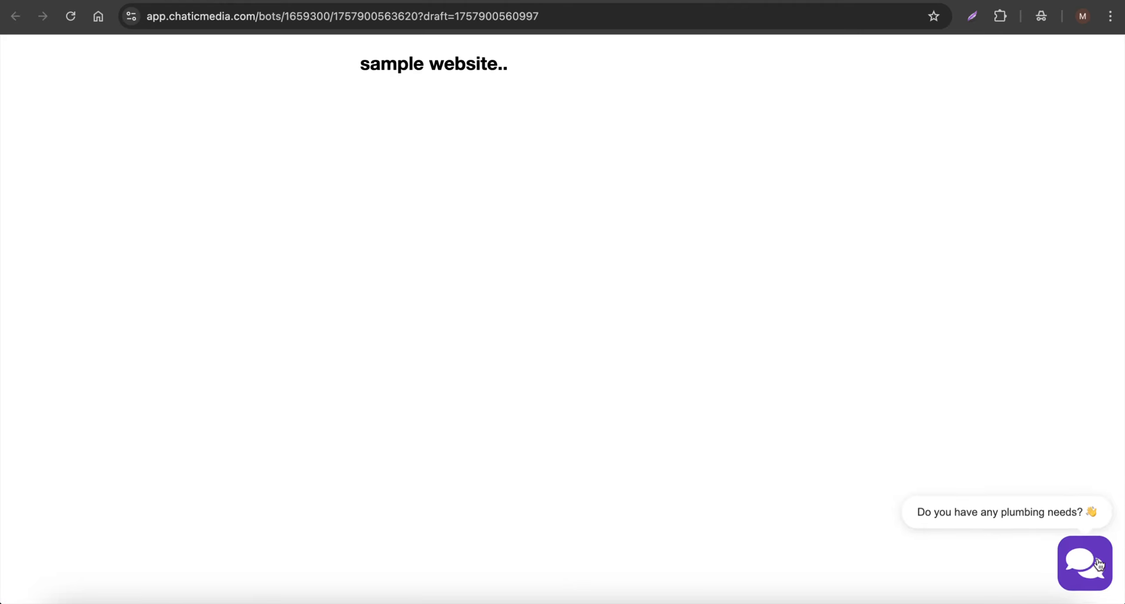
# - Open the chat widget on the LP landing page preview, then return to the Flows list
pyautogui.click(1032, 525)
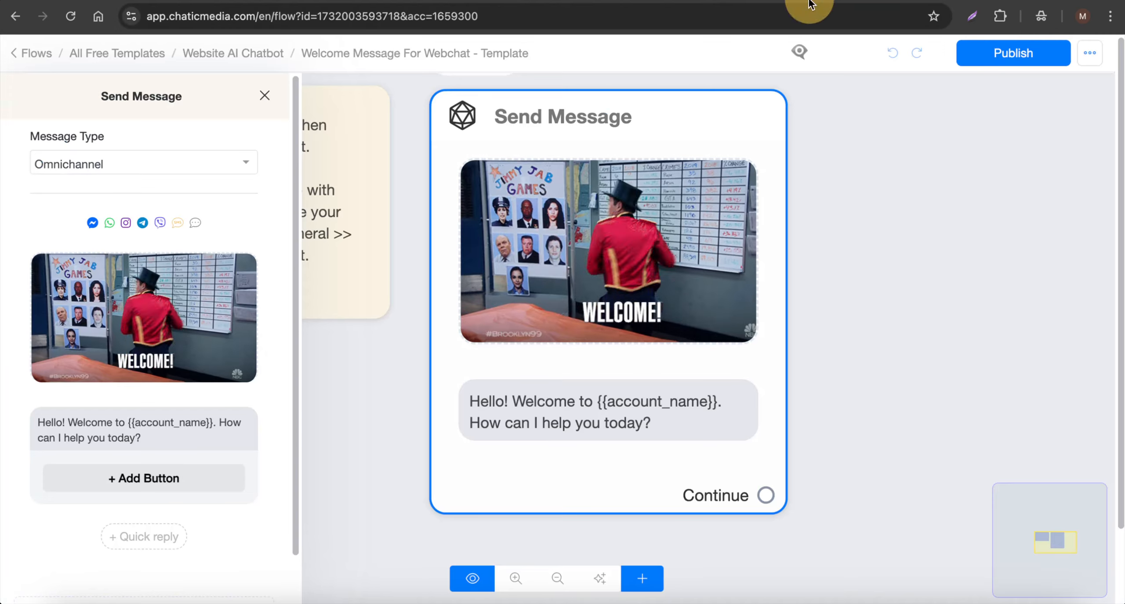
pyautogui.click(24, 53)
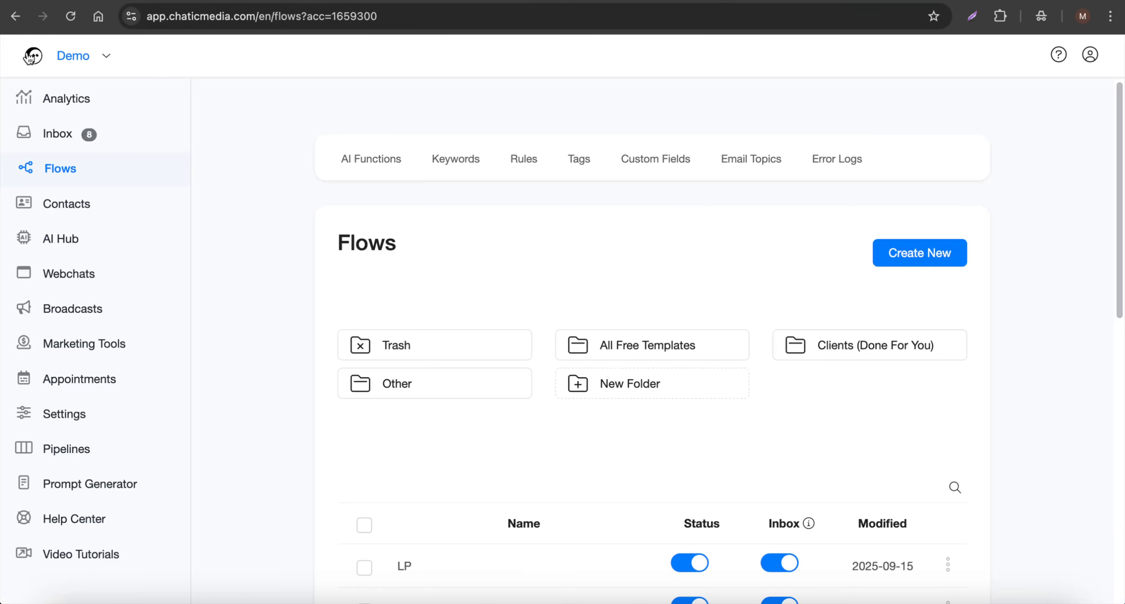
# - Review the test lead's webchat conversation and contact details in the Inbox, then close the widget preview
pyautogui.click(56, 141)
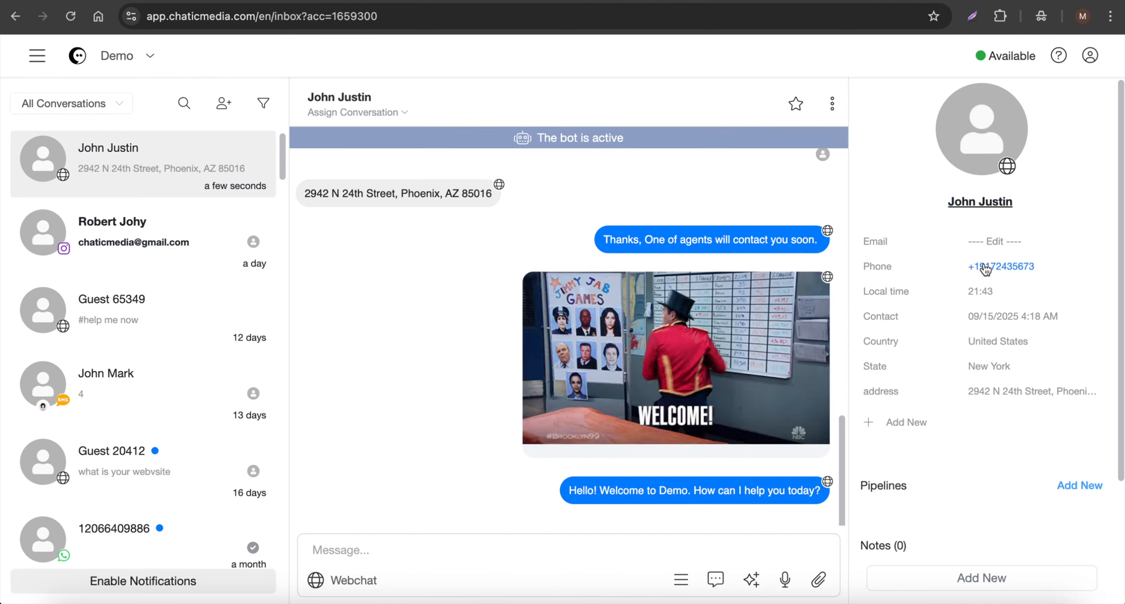
pyautogui.scroll(-2, 987, 281)
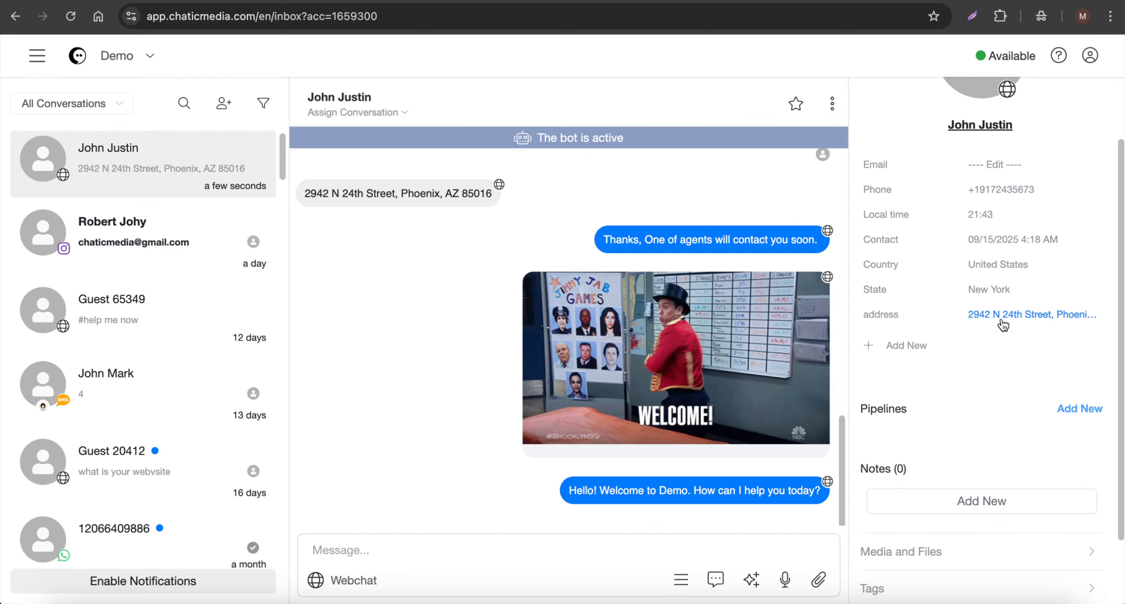
pyautogui.scroll(5, 643, 389)
pyautogui.scroll(-5, 666, 276)
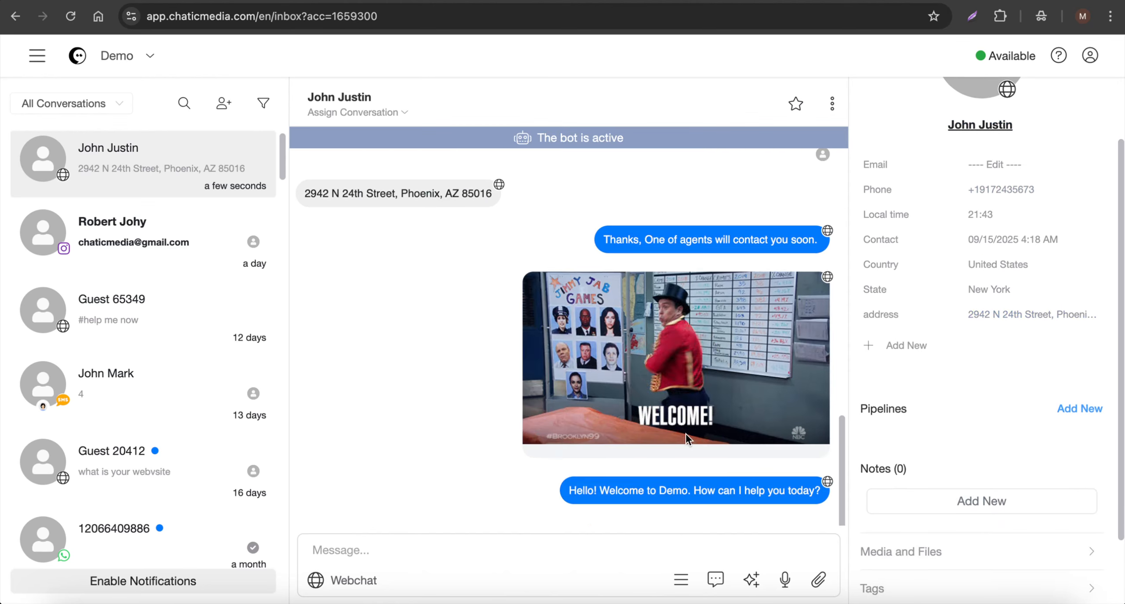
pyautogui.scroll(3, 564, 180)
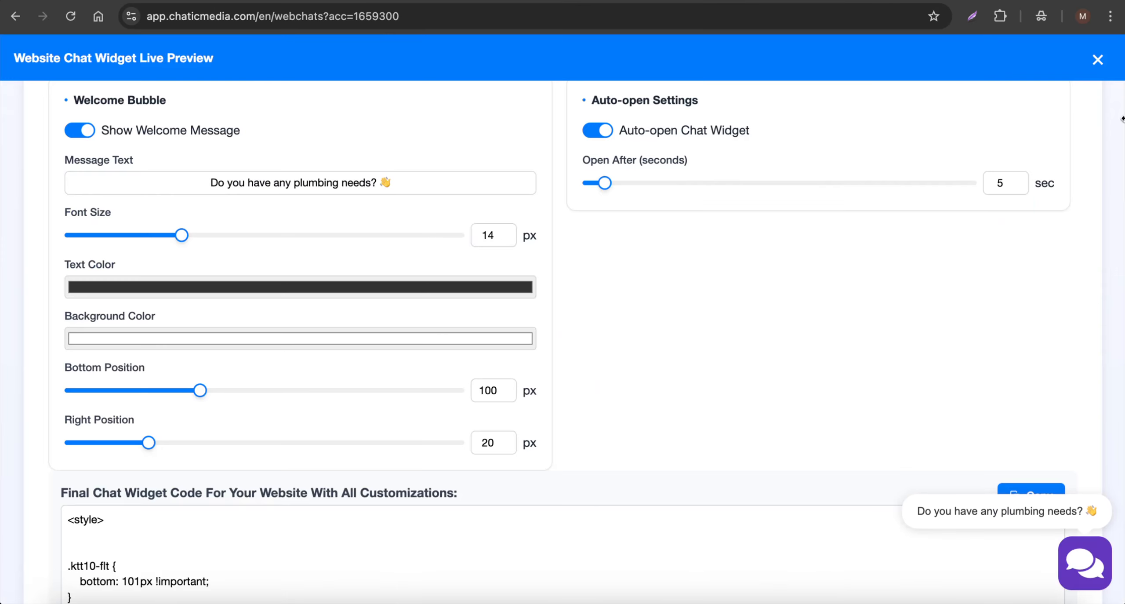
pyautogui.click(1098, 61)
# - Visit Analytics and switch the reply channel to SMS, clearing the test text
pyautogui.click(70, 97)
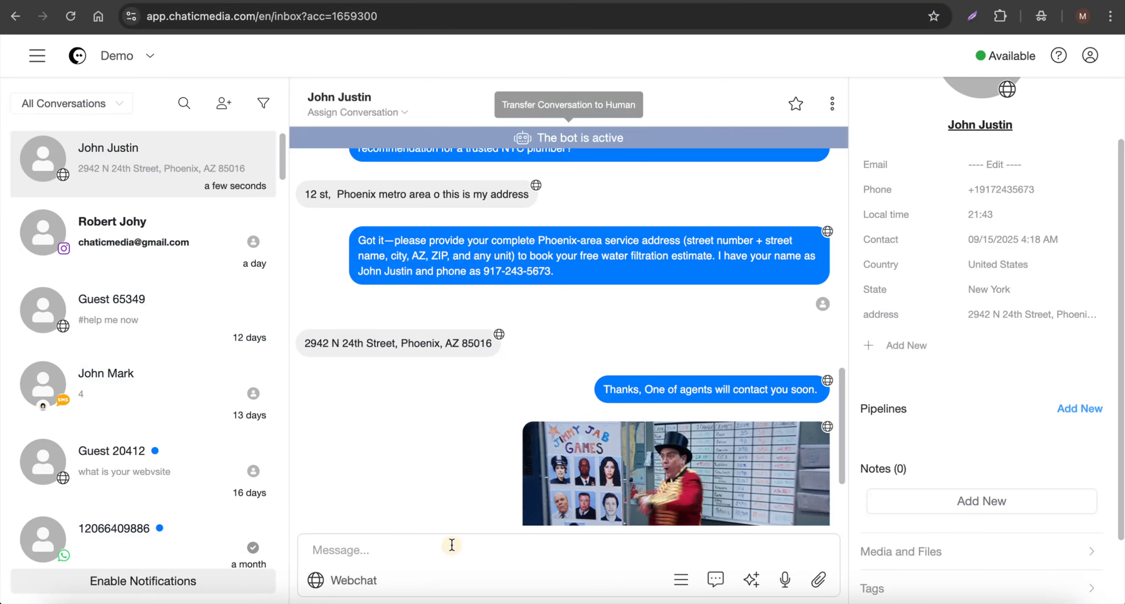
pyautogui.click(349, 580)
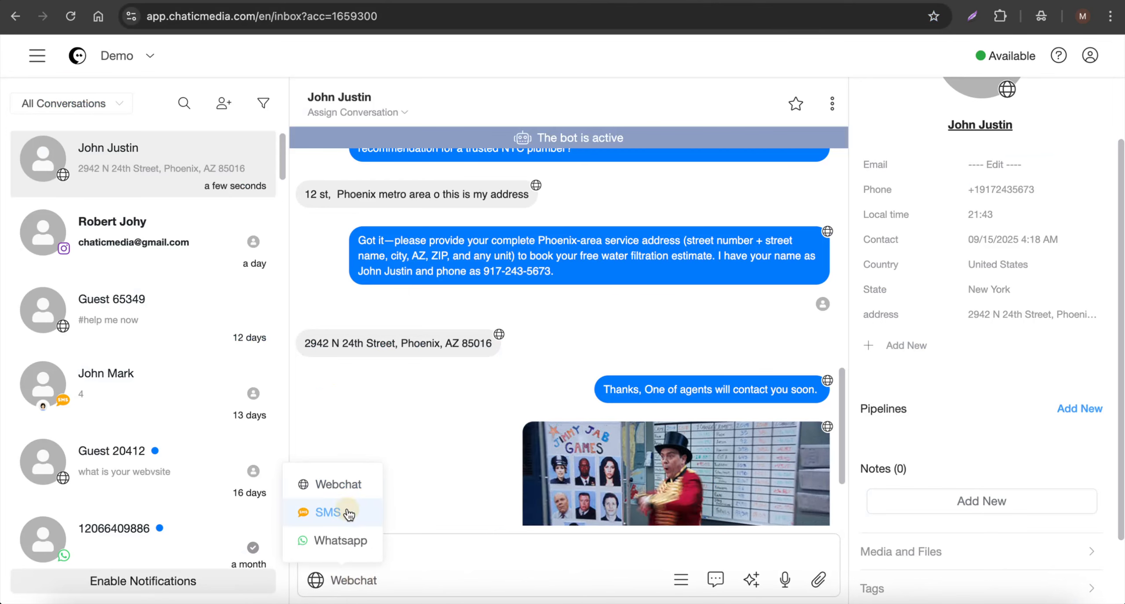
pyautogui.click(327, 511)
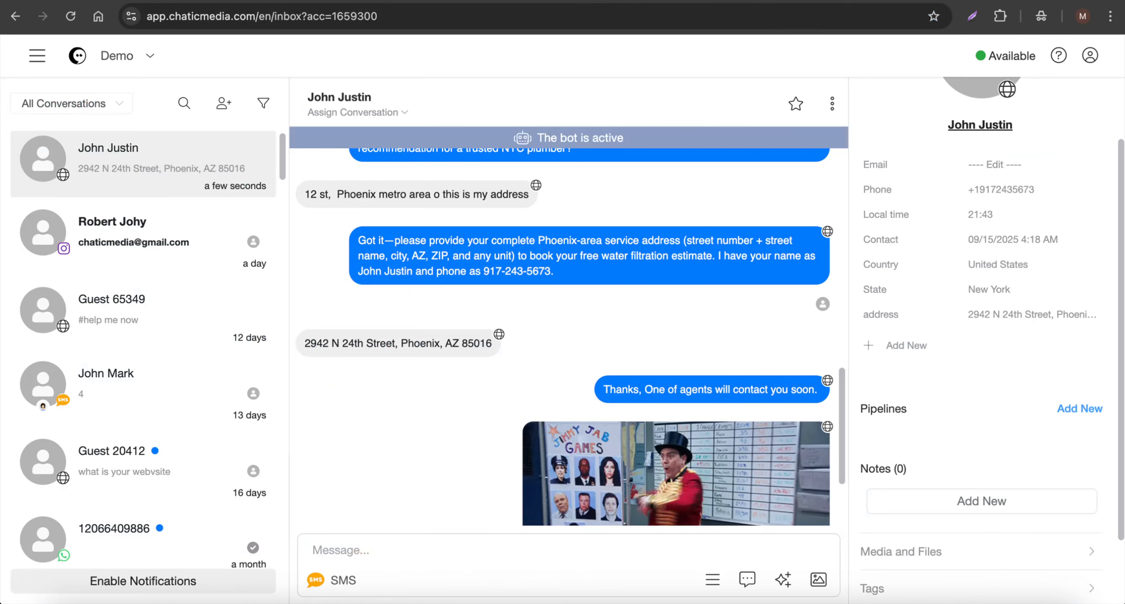
pyautogui.write('sdfs')
pyautogui.press('BackSpace')
pyautogui.press('BackSpace')
pyautogui.press('BackSpace')
pyautogui.press('BackSpace')
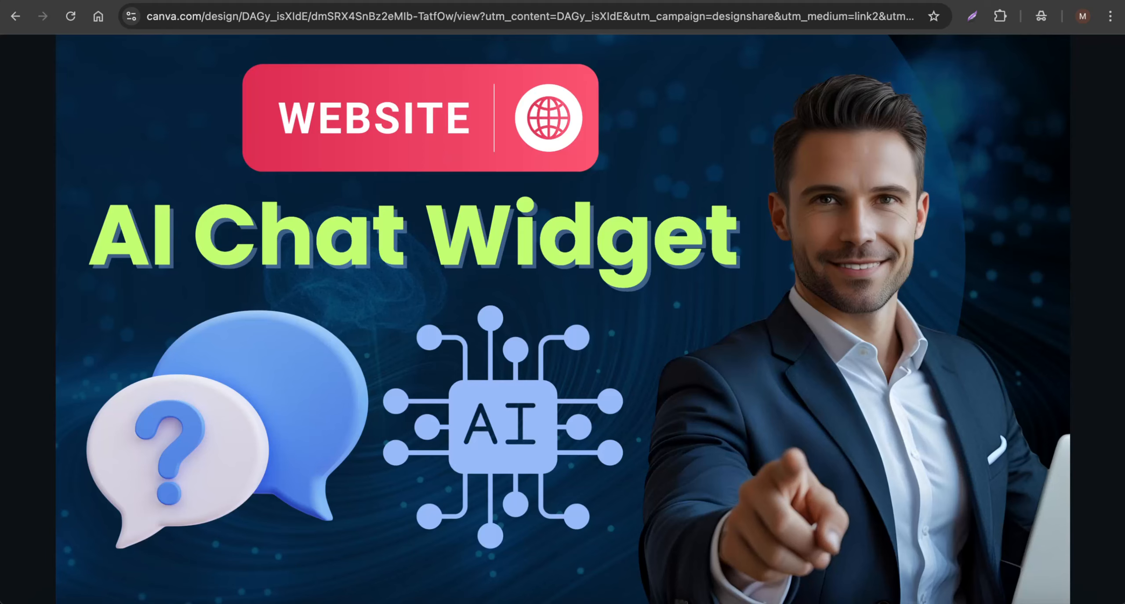